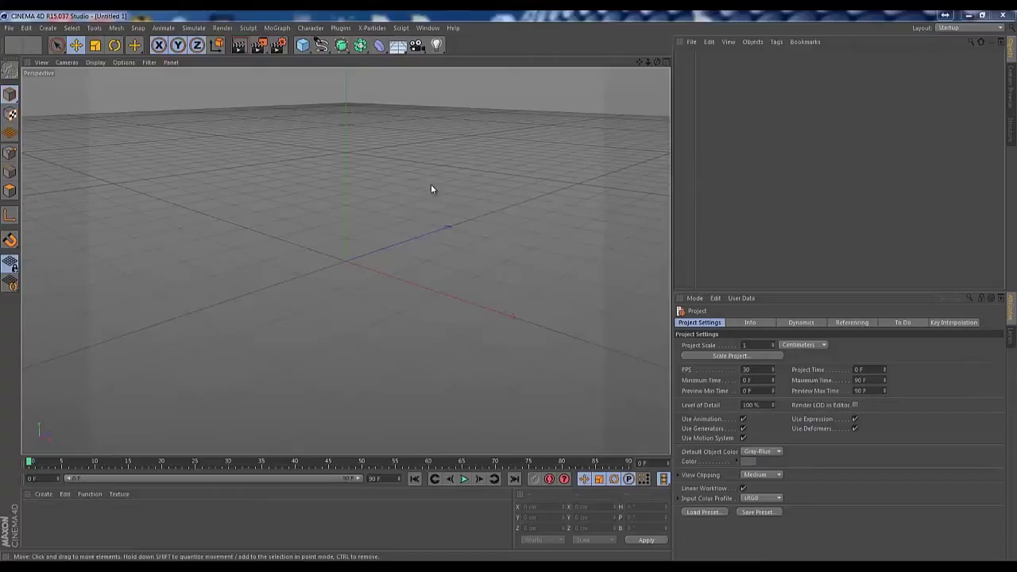
- Add a cube and set its X and Y sizes to 20 cm
{"action": "left_click", "coordinate": [302, 46]}
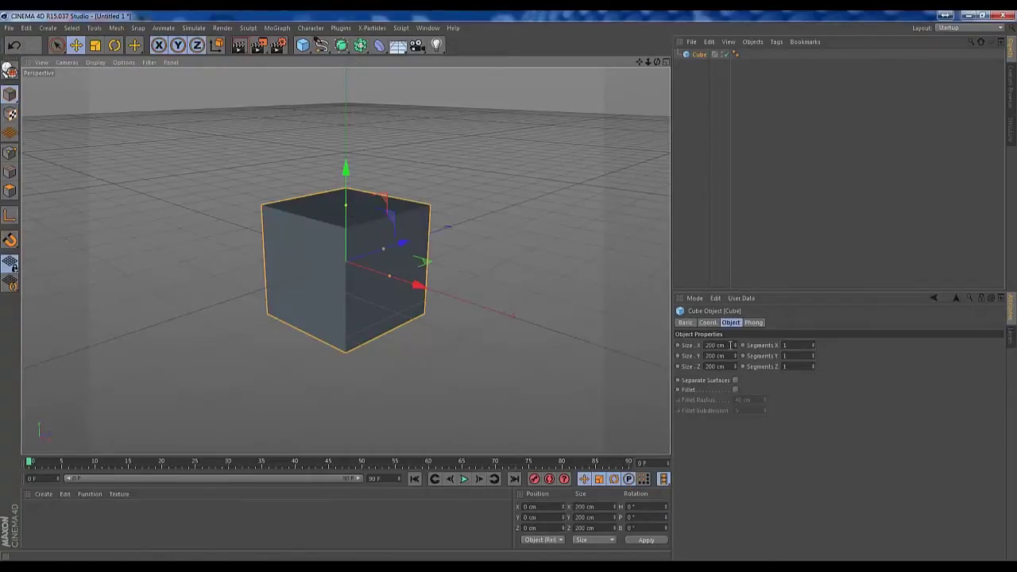
{"action": "double_click", "coordinate": [719, 345]}
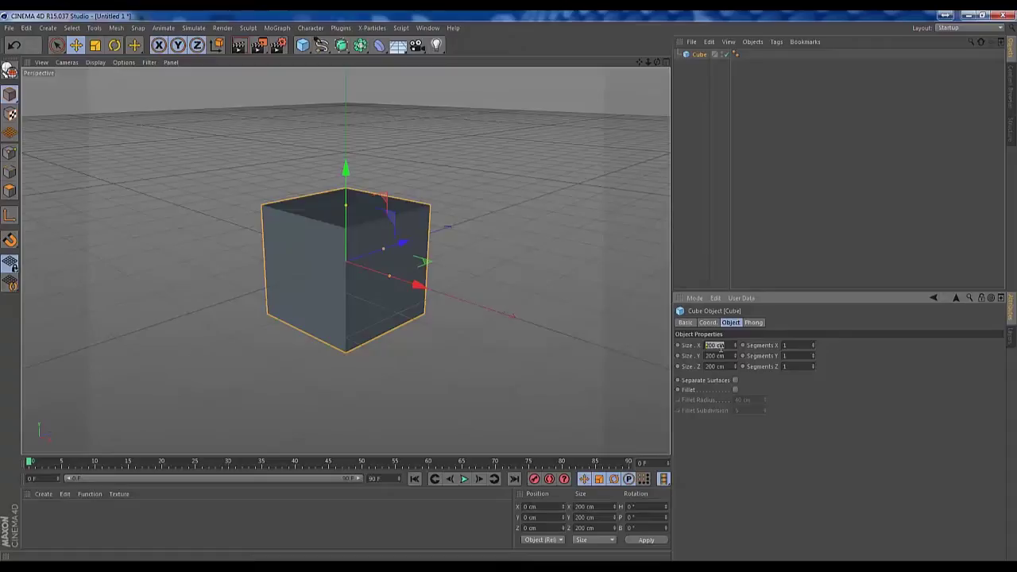
{"action": "type", "text": "20"}
{"action": "key", "text": "Return"}
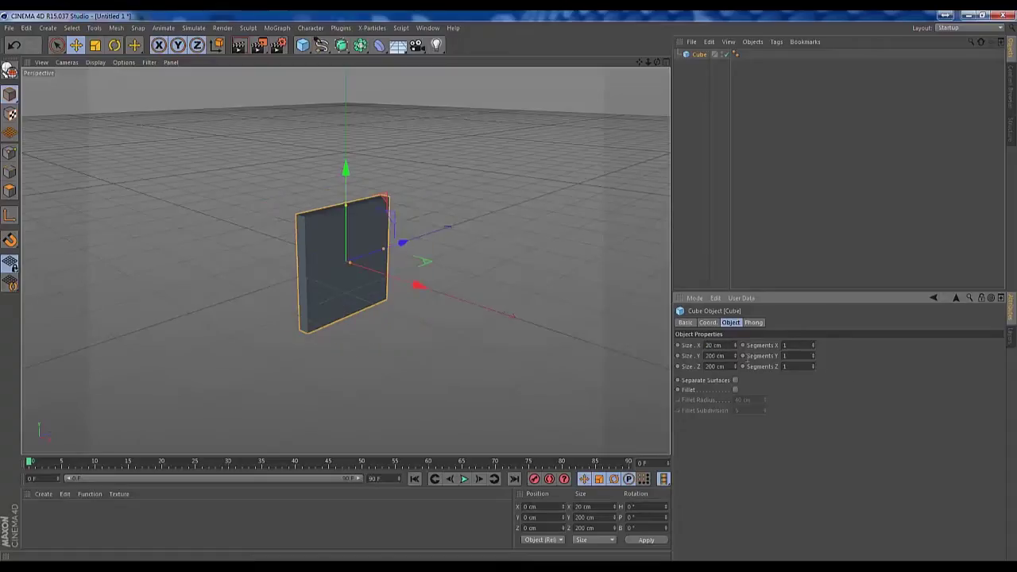
{"action": "left_click_drag", "start_coordinate": [730, 357], "coordinate": [681, 361]}
{"action": "type", "text": "20"}
{"action": "key", "text": "Return"}
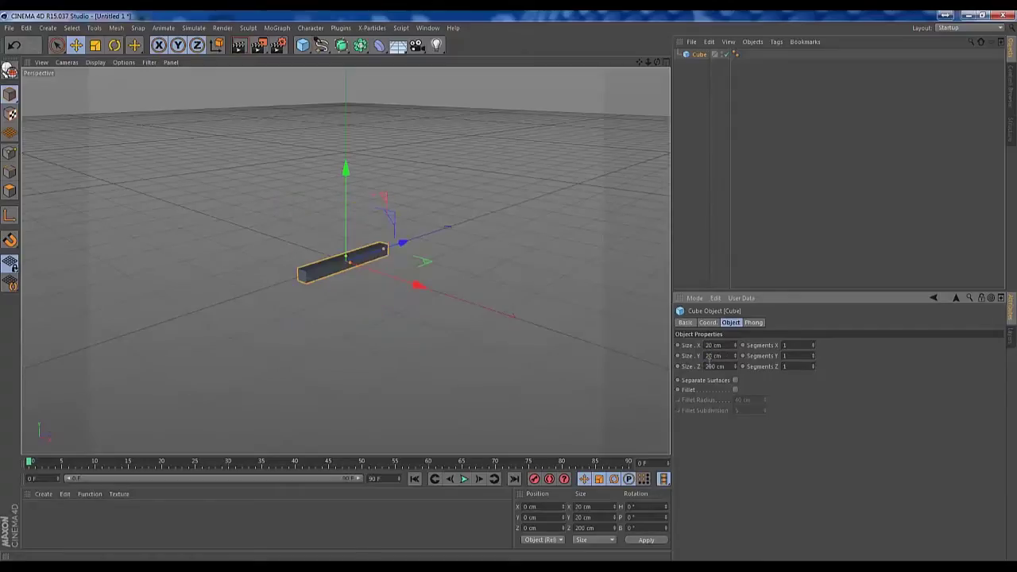
- Set the cube's Z size to 20 cm
{"action": "left_click_drag", "start_coordinate": [724, 367], "coordinate": [704, 368]}
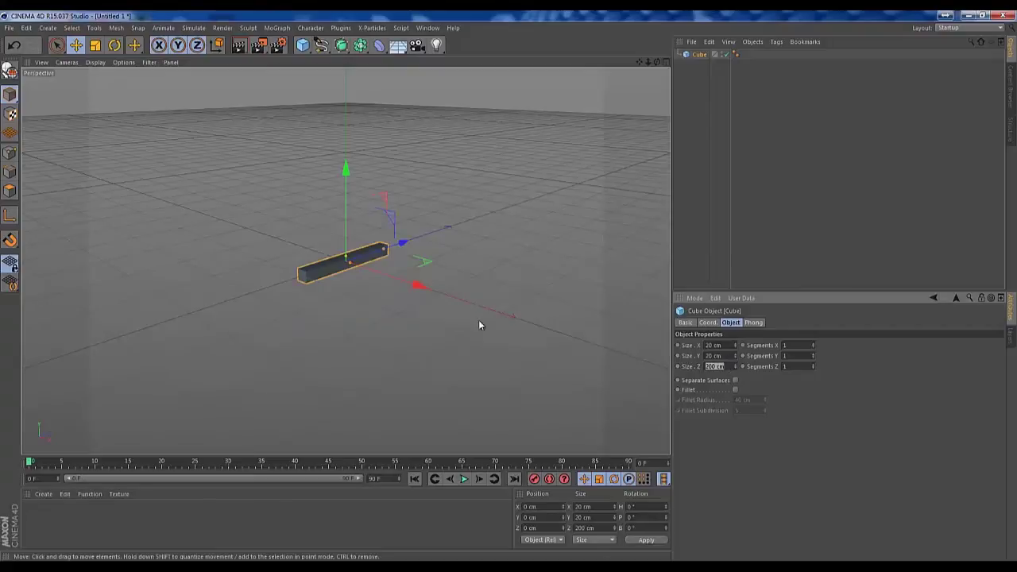
{"action": "middle_click_drag", "start_coordinate": [378, 302], "coordinate": [406, 302], "text": "alt"}
{"action": "scroll", "coordinate": [395, 300], "scroll_direction": "up", "scroll_amount": 5}
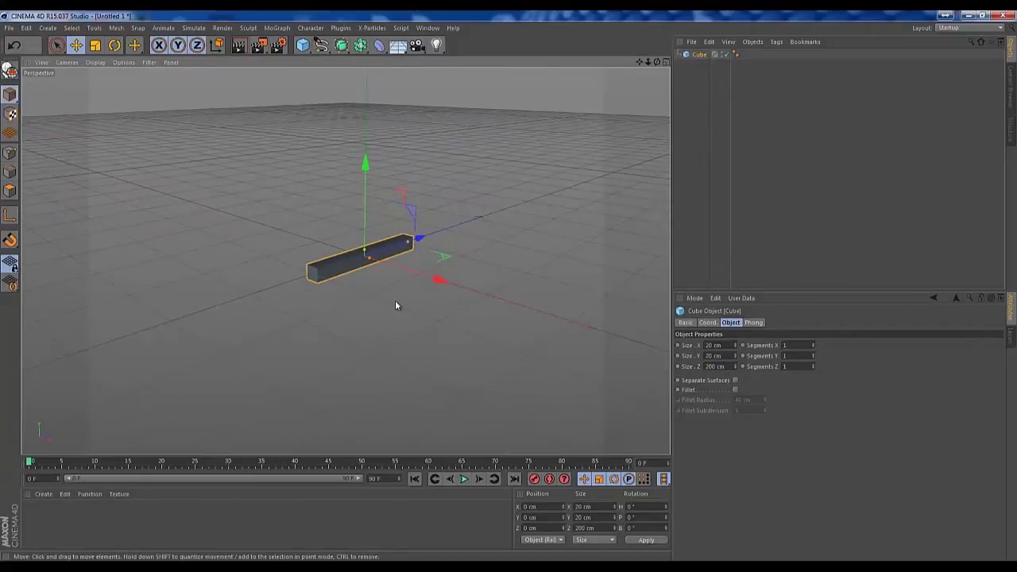
{"action": "middle_click_drag", "start_coordinate": [345, 261], "coordinate": [379, 308], "text": "alt"}
{"action": "scroll", "coordinate": [382, 312], "scroll_direction": "up", "scroll_amount": 3}
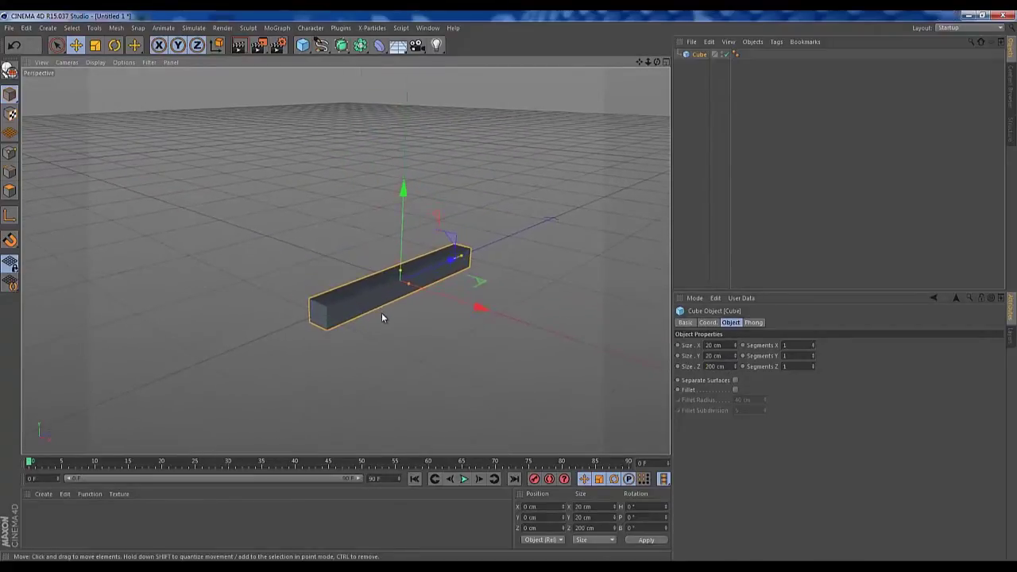
{"action": "scroll", "coordinate": [389, 315], "scroll_direction": "up", "scroll_amount": 3}
{"action": "left_click_drag", "start_coordinate": [725, 367], "coordinate": [682, 357]}
{"action": "type", "text": "20"}
{"action": "key", "text": "Return"}
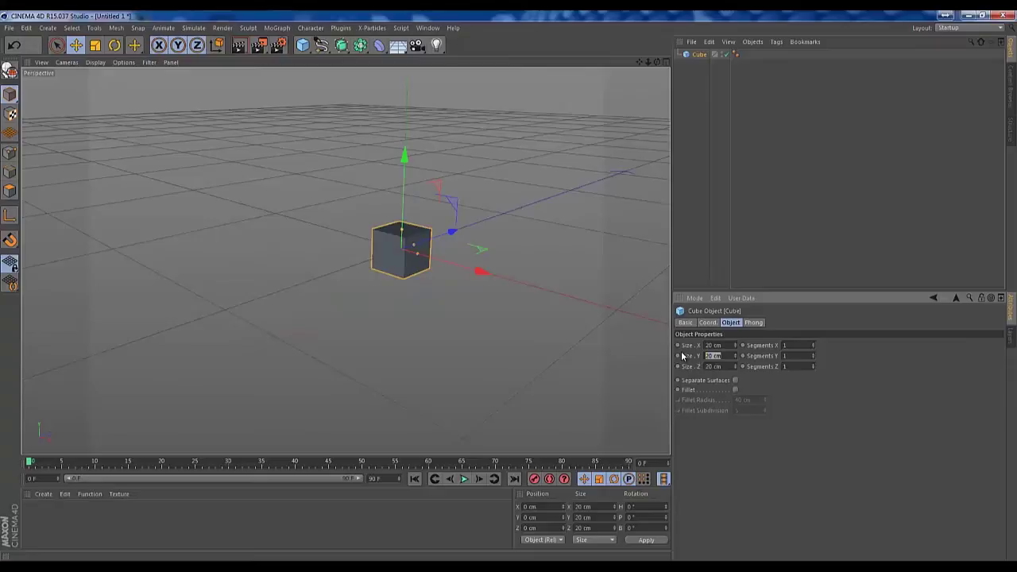
- Flatten the cube by setting its Y size to 5 cm
{"action": "type", "text": "5"}
{"action": "key", "text": "Return"}
{"action": "middle_click_drag", "start_coordinate": [420, 297], "coordinate": [381, 299], "text": "alt"}
{"action": "scroll", "coordinate": [383, 300], "scroll_direction": "up", "scroll_amount": 4}
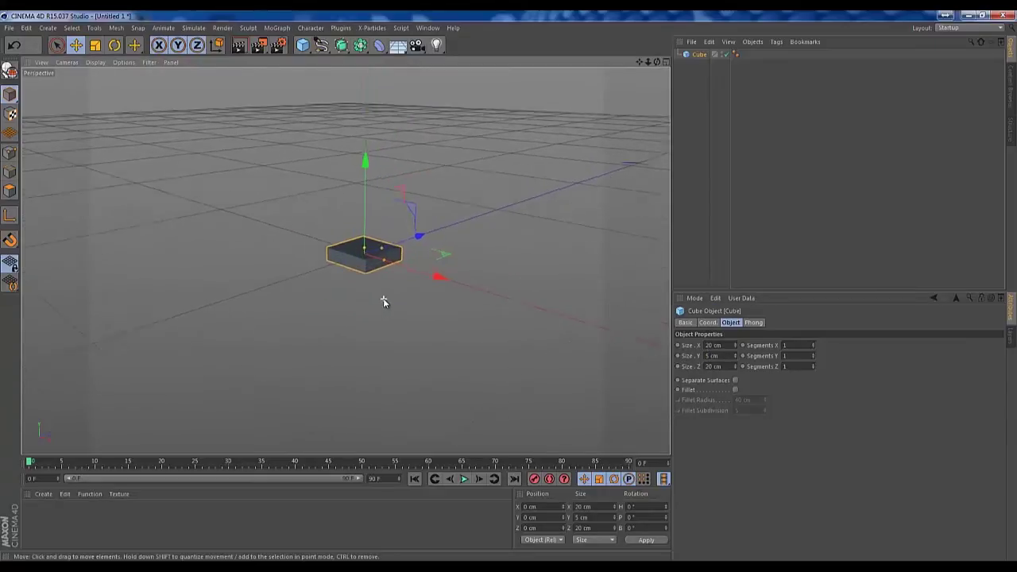
- Enable the fillet on the flattened cube to round its edges
{"action": "key", "text": "z"}
{"action": "key", "text": "z"}
{"action": "middle_click", "coordinate": [386, 282]}
{"action": "middle_click", "coordinate": [275, 211]}
{"action": "scroll", "coordinate": [325, 238], "scroll_direction": "up", "scroll_amount": 8}
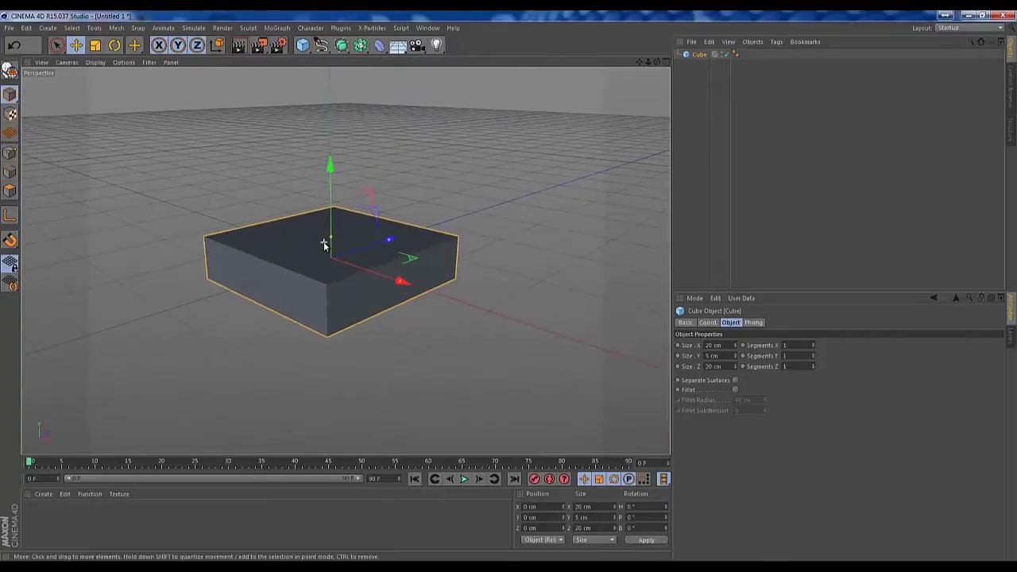
{"action": "middle_click_drag", "start_coordinate": [324, 244], "coordinate": [352, 256], "text": "alt"}
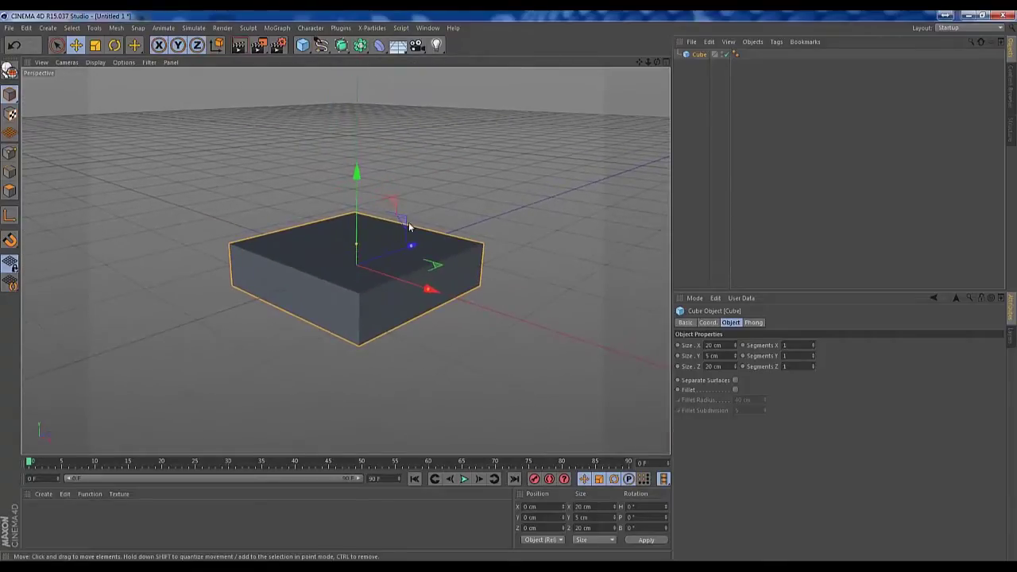
{"action": "middle_click_drag", "start_coordinate": [506, 323], "coordinate": [508, 304], "text": "alt"}
{"action": "left_click_drag", "start_coordinate": [357, 285], "coordinate": [401, 277], "text": "alt"}
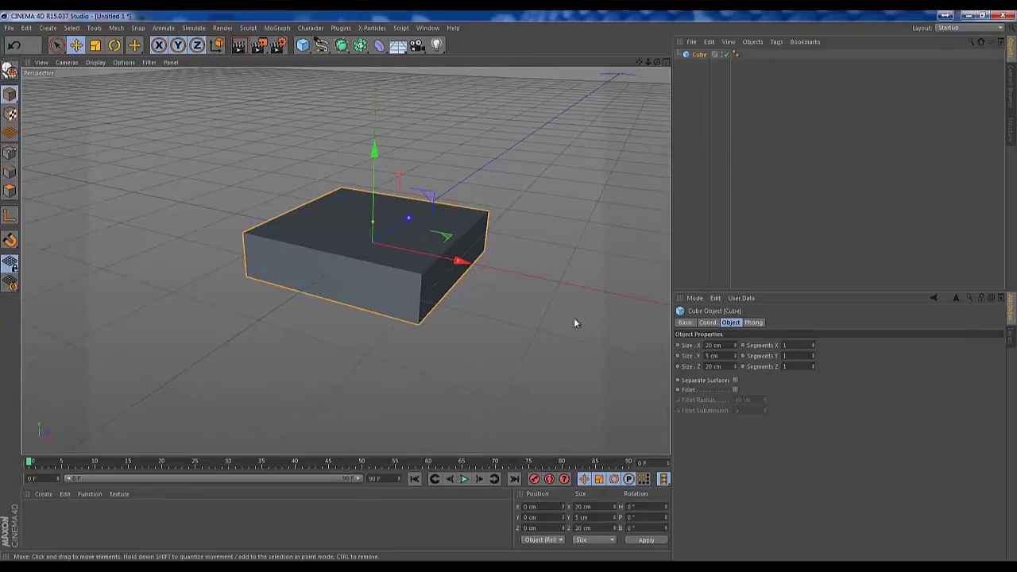
{"action": "left_click", "coordinate": [735, 389]}
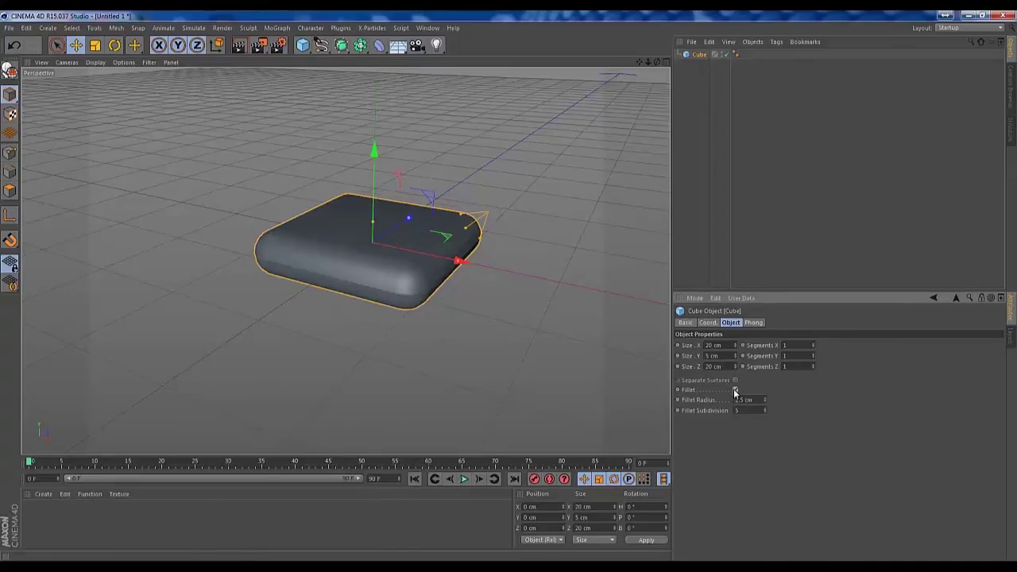
- Switch the viewport display to shading with mesh lines and examine the subdivisions on the cube's rounded edges
{"action": "left_click_drag", "start_coordinate": [519, 325], "coordinate": [495, 341], "text": "alt"}
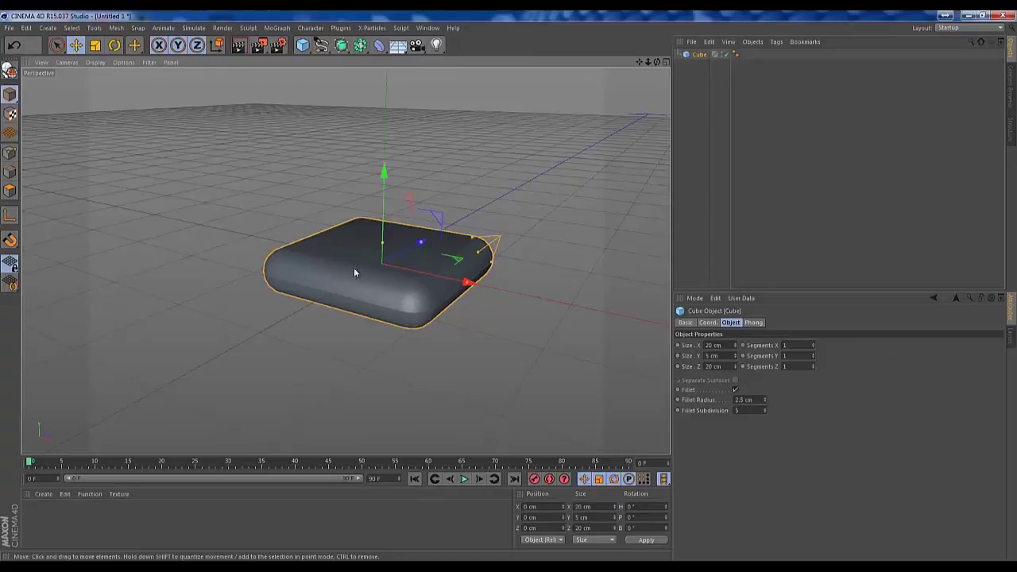
{"action": "left_click", "coordinate": [91, 64]}
{"action": "left_click", "coordinate": [107, 89]}
{"action": "mouse_move", "coordinate": [337, 251]}
{"action": "left_mouse_down", "text": "alt"}
{"action": "mouse_move", "coordinate": [376, 272]}
{"action": "mouse_move", "coordinate": [344, 259]}
{"action": "mouse_move", "coordinate": [325, 267]}
{"action": "mouse_move", "coordinate": [367, 270]}
{"action": "mouse_move", "coordinate": [340, 263]}
{"action": "left_mouse_up", "text": "alt"}
{"action": "right_click_drag", "start_coordinate": [340, 260], "coordinate": [432, 248], "text": "alt"}
{"action": "left_click_drag", "start_coordinate": [432, 248], "coordinate": [390, 258], "text": "alt"}
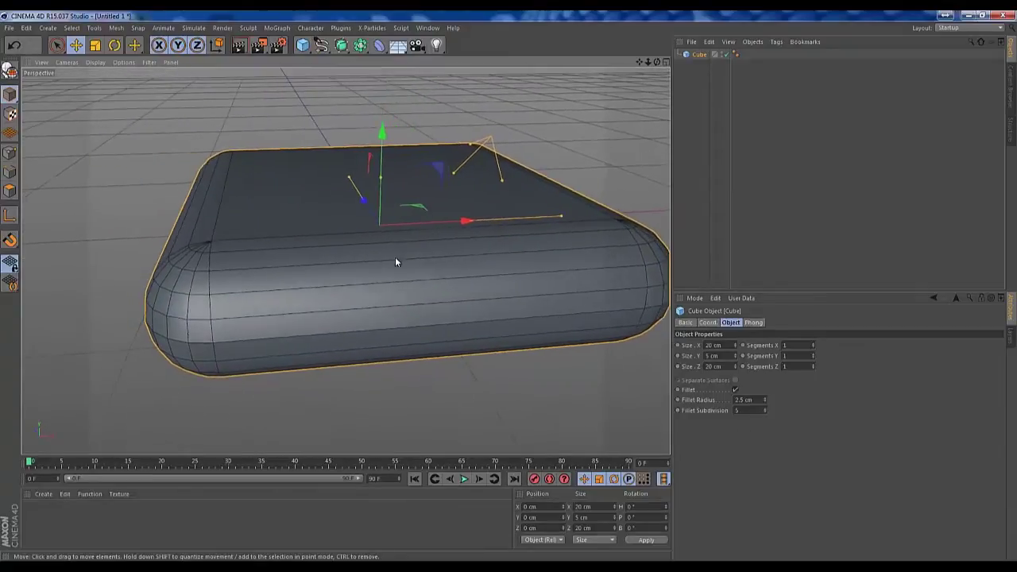
{"action": "middle_click_drag", "start_coordinate": [389, 259], "coordinate": [353, 248], "text": "alt"}
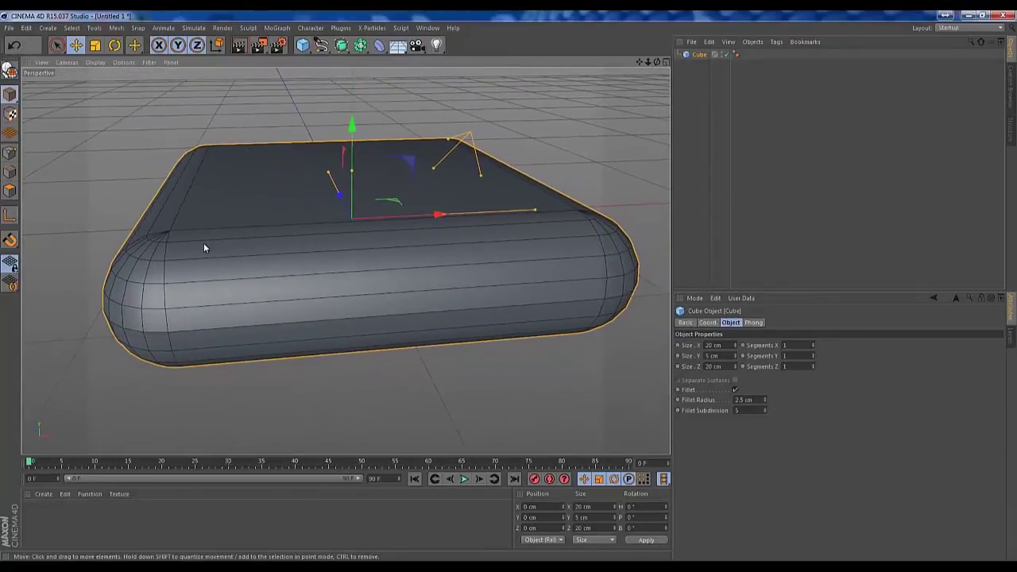
{"action": "middle_click_drag", "start_coordinate": [304, 244], "coordinate": [298, 232], "text": "alt"}
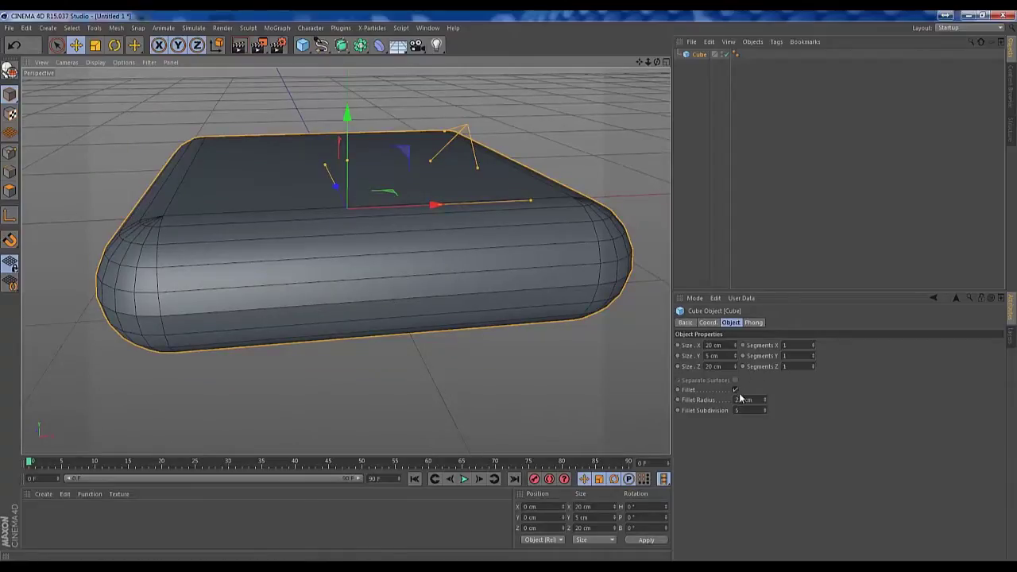
- Reduce the cube's fillet radius to 1 cm
{"action": "left_click", "coordinate": [765, 403]}
{"action": "left_click", "coordinate": [766, 401]}
{"action": "left_click", "coordinate": [766, 401]}
{"action": "left_click", "coordinate": [765, 399]}
{"action": "left_click", "coordinate": [765, 399]}
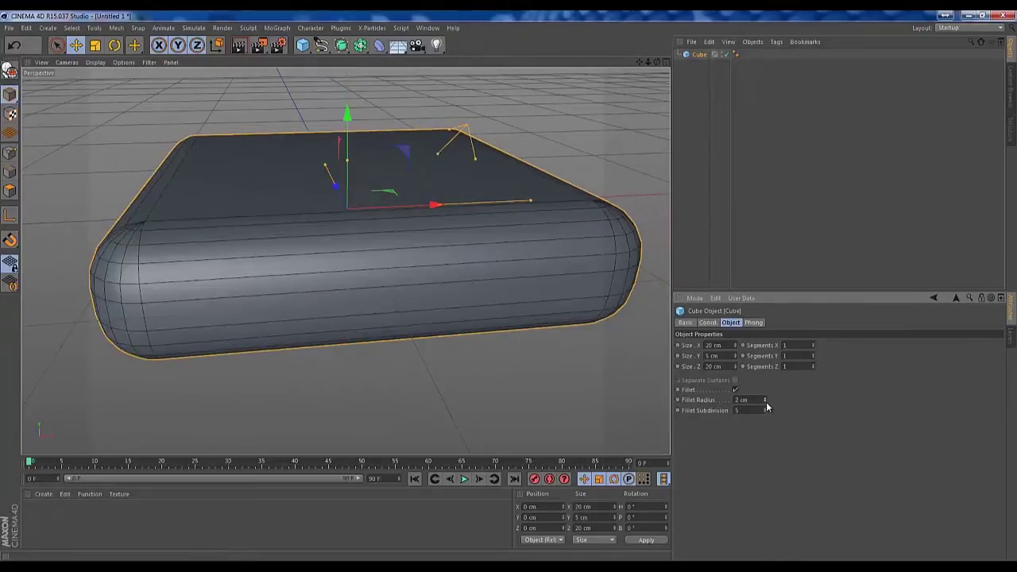
{"action": "left_click", "coordinate": [765, 402]}
{"action": "left_click_drag", "start_coordinate": [554, 339], "coordinate": [526, 331], "text": "alt"}
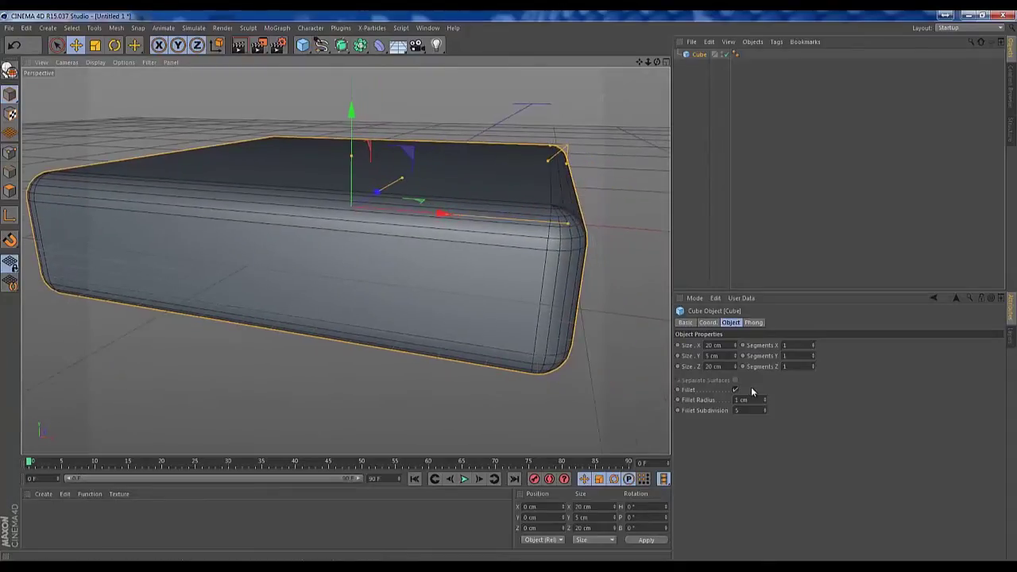
{"action": "left_click_drag", "start_coordinate": [507, 276], "coordinate": [503, 270], "text": "alt"}
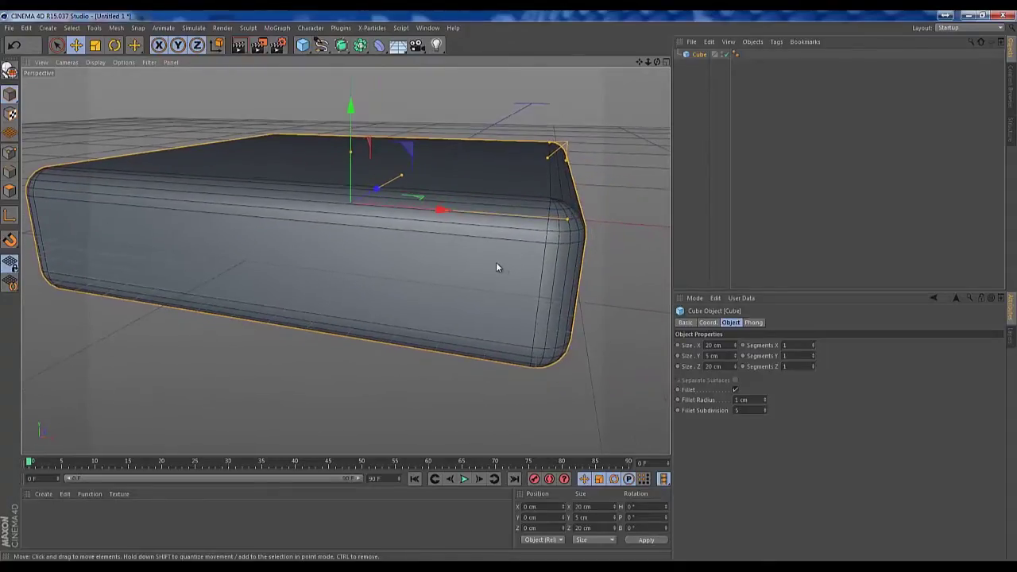
- Set the cube's fillet radius to 0.5 cm
{"action": "double_click", "coordinate": [745, 400]}
{"action": "type", "text": ".5"}
{"action": "key", "text": "Return"}
- Examine the box's finely rounded edges from several angles and distances
{"action": "left_click_drag", "start_coordinate": [556, 318], "coordinate": [504, 330], "text": "alt"}
{"action": "mouse_move", "coordinate": [505, 329]}
{"action": "middle_mouse_down", "text": "alt"}
{"action": "mouse_move", "coordinate": [480, 317]}
{"action": "mouse_move", "coordinate": [491, 328]}
{"action": "middle_mouse_up", "text": "alt"}
{"action": "scroll", "coordinate": [481, 318], "scroll_direction": "down", "scroll_amount": 4}
{"action": "left_click_drag", "start_coordinate": [491, 329], "coordinate": [472, 336], "text": "alt"}
{"action": "left_click_drag", "start_coordinate": [517, 313], "coordinate": [503, 300], "text": "alt"}
{"action": "middle_click_drag", "start_coordinate": [504, 299], "coordinate": [479, 308], "text": "alt"}
{"action": "scroll", "coordinate": [480, 308], "scroll_direction": "up", "scroll_amount": 2}
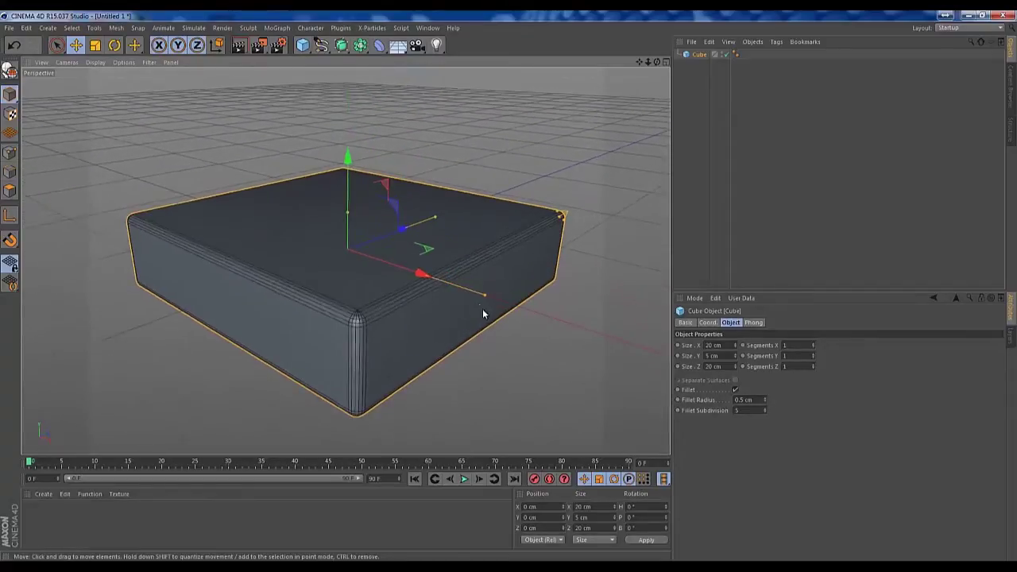
{"action": "scroll", "coordinate": [481, 309], "scroll_direction": "down", "scroll_amount": 6}
{"action": "scroll", "coordinate": [458, 314], "scroll_direction": "down", "scroll_amount": 5}
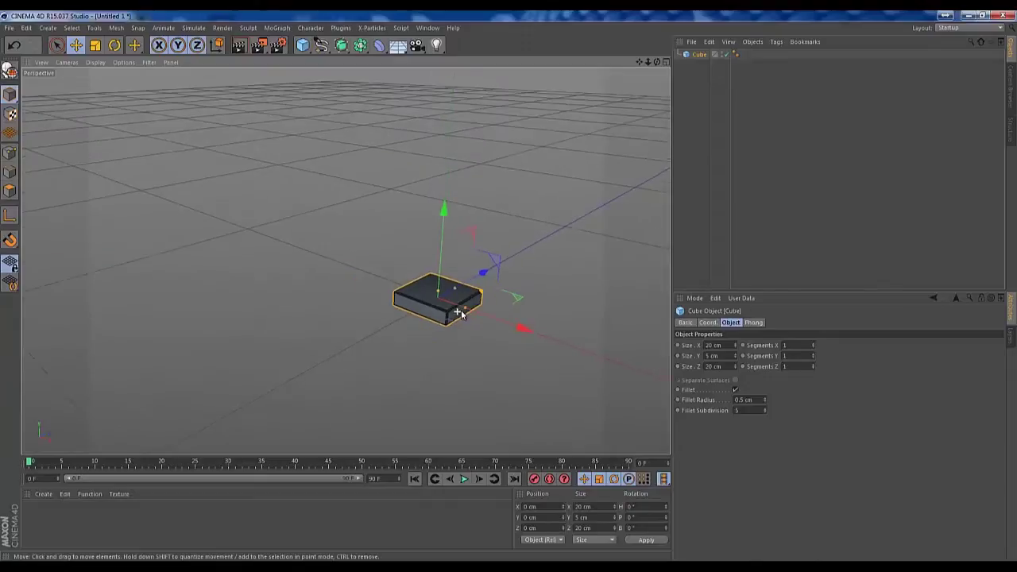
{"action": "mouse_move", "coordinate": [482, 311]}
{"action": "left_mouse_down", "text": "alt"}
{"action": "mouse_move", "coordinate": [460, 334]}
{"action": "mouse_move", "coordinate": [469, 311]}
{"action": "left_mouse_up", "text": "alt"}
{"action": "middle_click_drag", "start_coordinate": [470, 310], "coordinate": [427, 331], "text": "alt"}
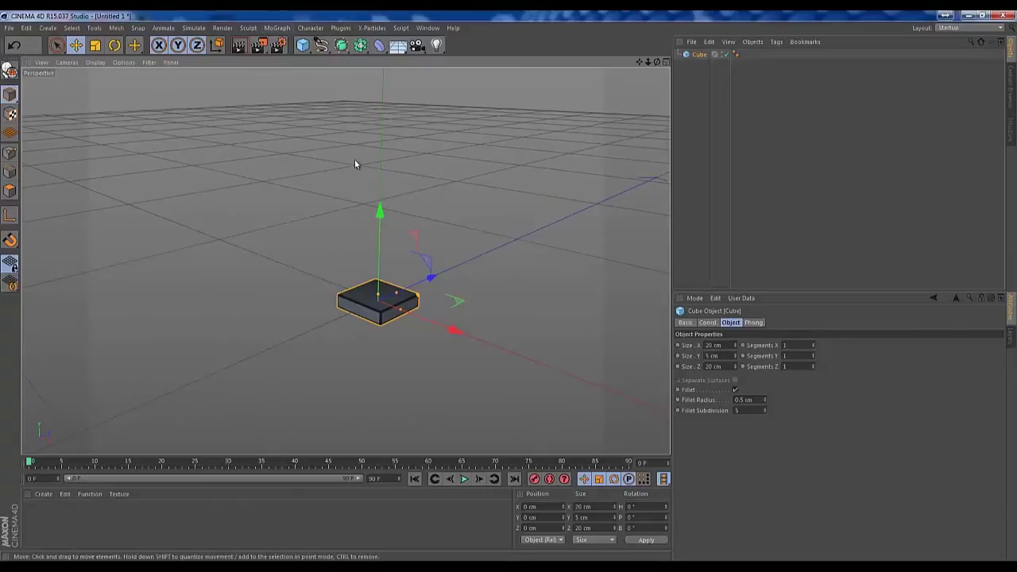
{"action": "left_click", "coordinate": [278, 27]}
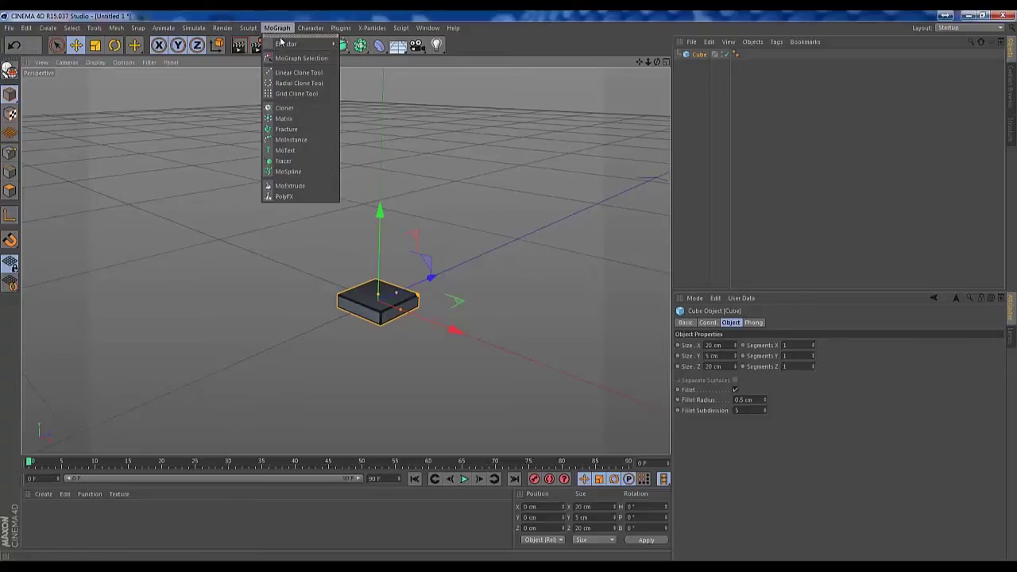
{"action": "left_click", "coordinate": [293, 108]}
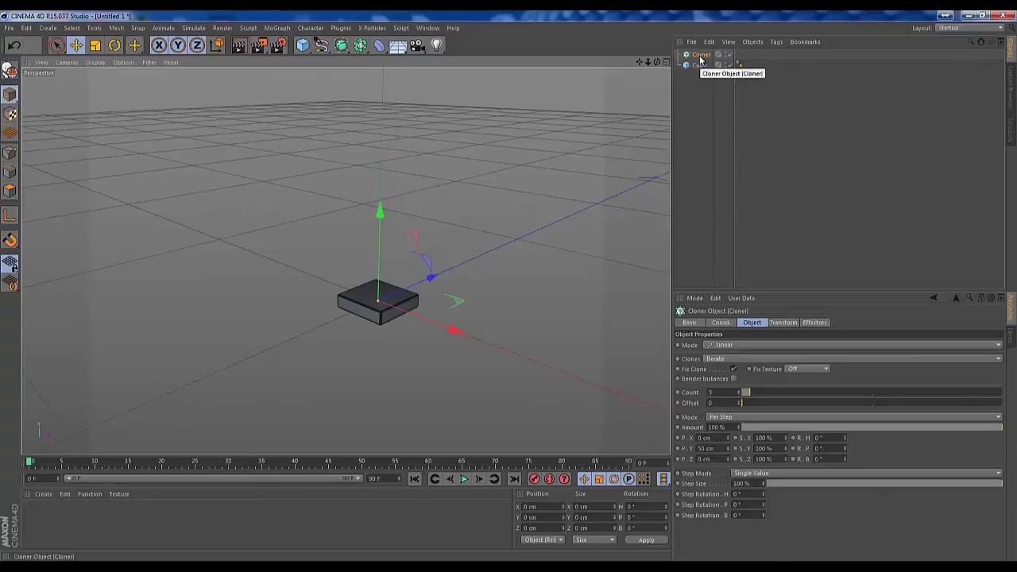
{"action": "key", "text": "Delete"}
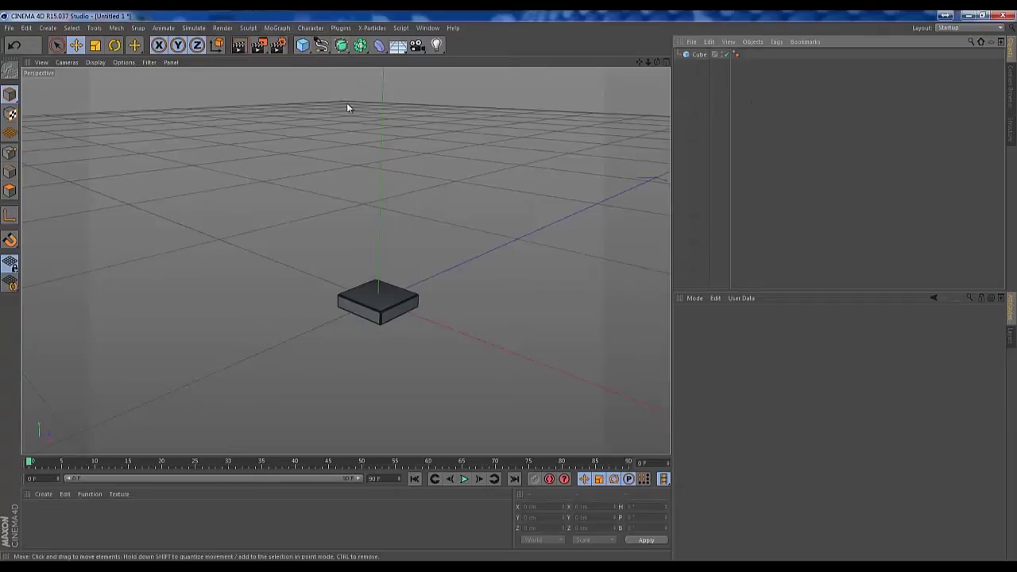
{"action": "left_click", "coordinate": [277, 28]}
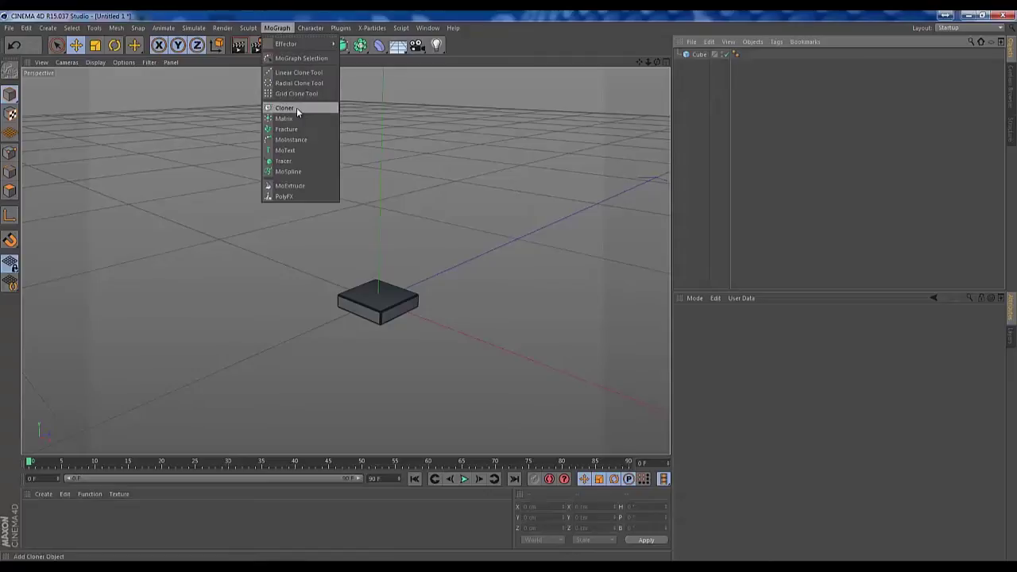
{"action": "left_click", "coordinate": [296, 109]}
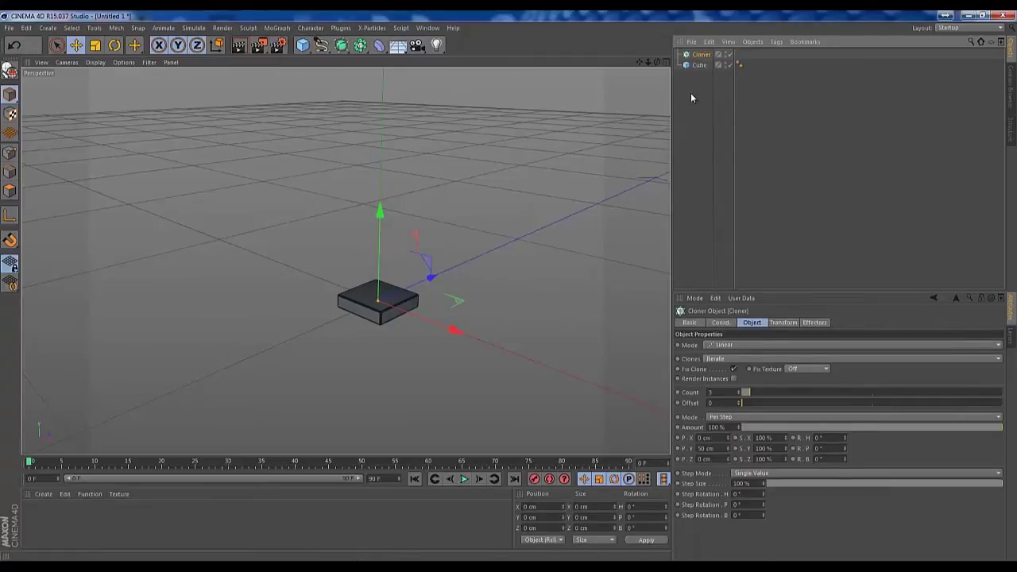
{"action": "key", "text": "Delete"}
{"action": "left_click", "coordinate": [277, 28]}
{"action": "left_click", "coordinate": [290, 108]}
{"action": "key", "text": "ctrl+z"}
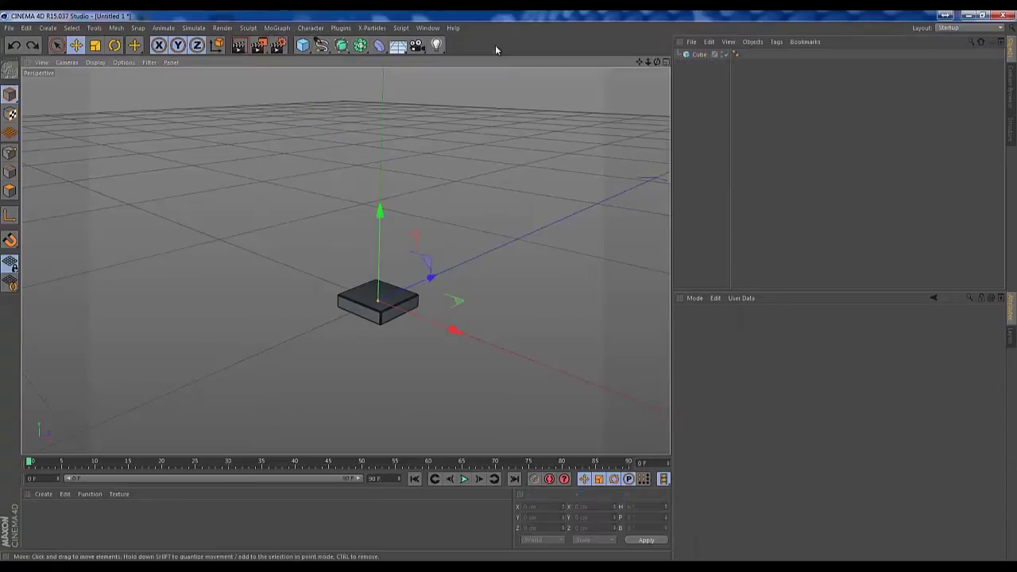
{"action": "left_click", "coordinate": [277, 28]}
{"action": "left_click", "coordinate": [285, 108]}
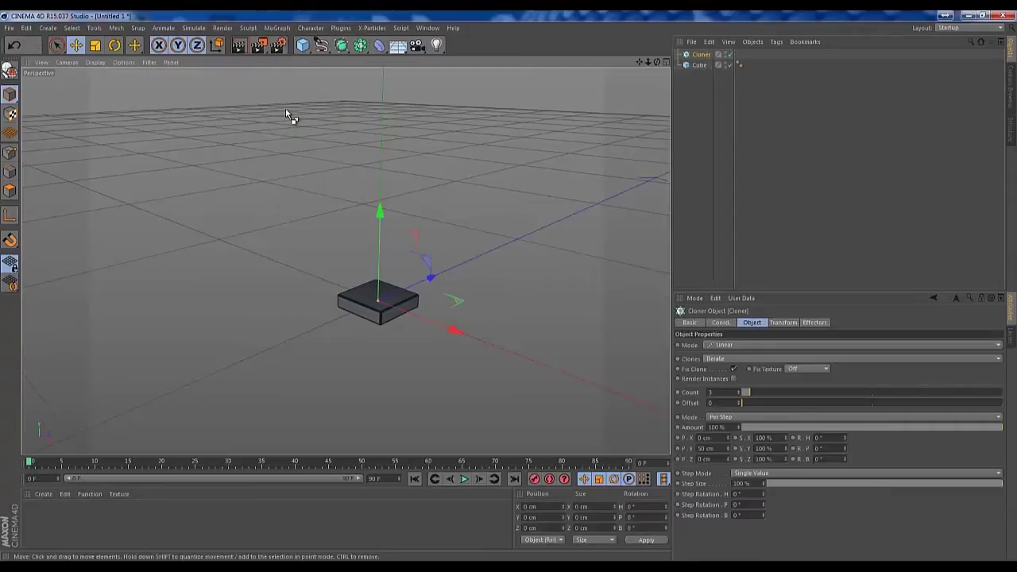
{"action": "key", "text": "ctrl+z"}
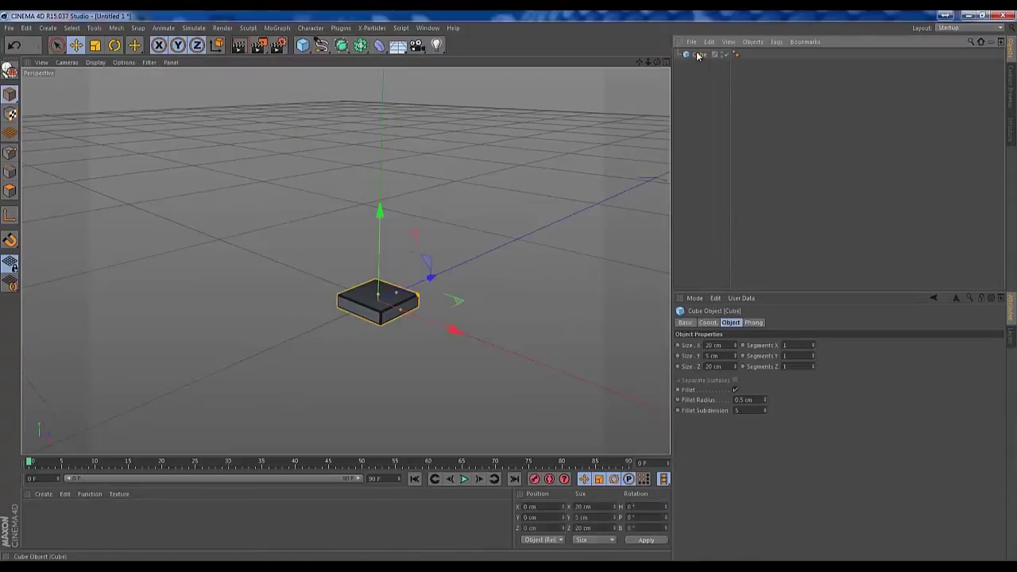
- Add a MoGraph Cloner directly as the parent of the selected cube
{"action": "left_click", "coordinate": [269, 28]}
{"action": "left_click", "coordinate": [300, 108], "text": "alt"}
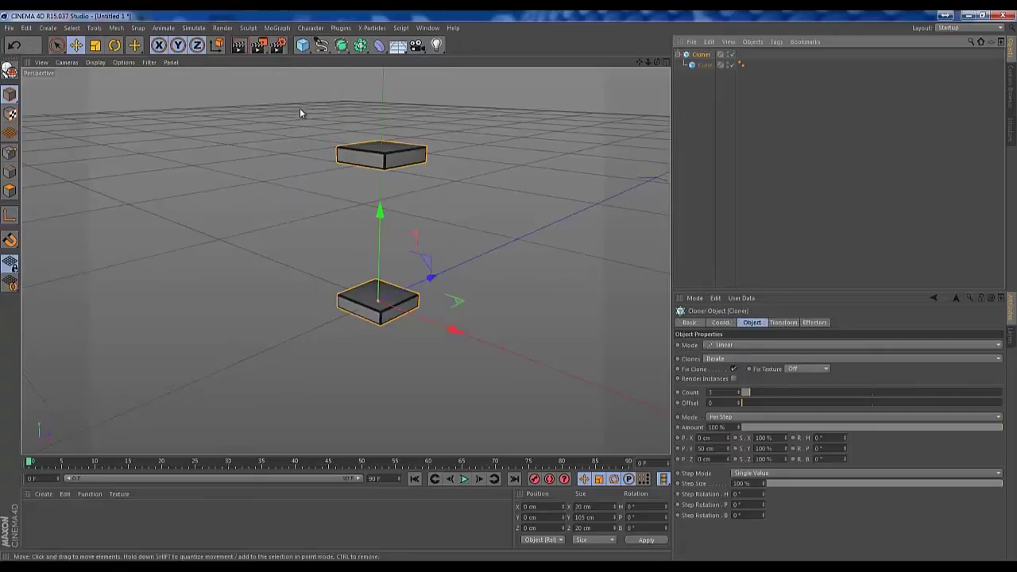
- Examine the vertical arrangement of the cube's clones from farther away and from a higher angle
{"action": "left_click_drag", "start_coordinate": [480, 178], "coordinate": [458, 196], "text": "alt"}
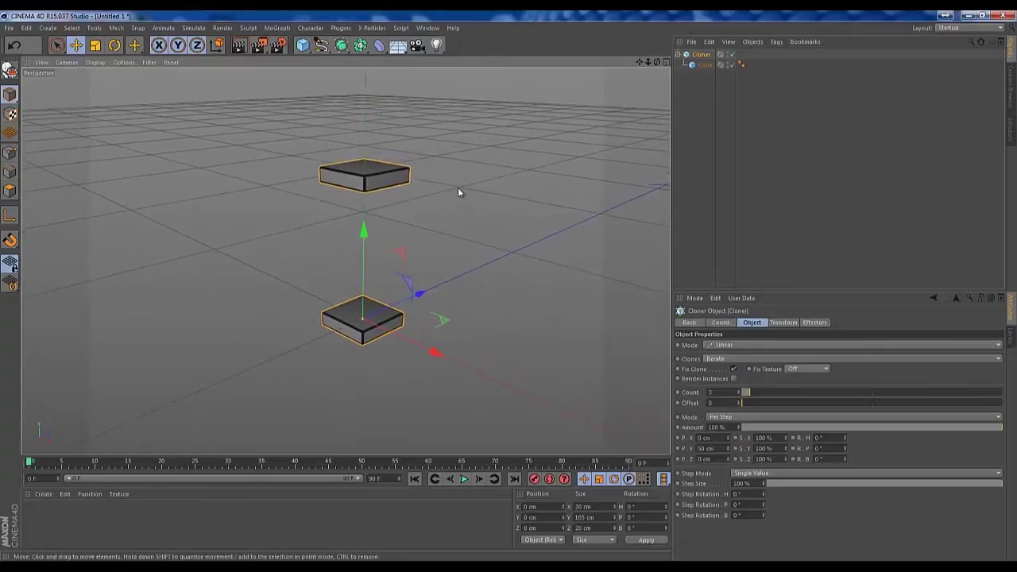
{"action": "right_click_drag", "start_coordinate": [459, 189], "coordinate": [445, 205], "text": "alt"}
{"action": "scroll", "coordinate": [446, 203], "scroll_direction": "down", "scroll_amount": 2}
{"action": "left_click_drag", "start_coordinate": [445, 199], "coordinate": [461, 184], "text": "alt"}
{"action": "right_click_drag", "start_coordinate": [460, 183], "coordinate": [447, 195], "text": "alt"}
{"action": "scroll", "coordinate": [447, 195], "scroll_direction": "down", "scroll_amount": 1}
{"action": "middle_click_drag", "start_coordinate": [584, 143], "coordinate": [555, 137], "text": "alt"}
{"action": "left_click_drag", "start_coordinate": [459, 181], "coordinate": [437, 221], "text": "alt"}
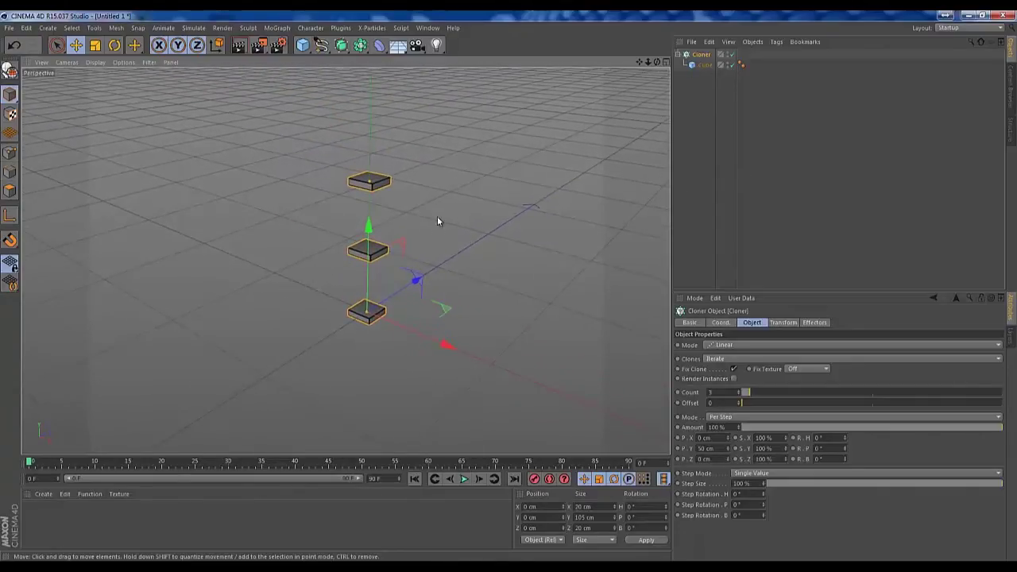
{"action": "middle_click_drag", "start_coordinate": [453, 215], "coordinate": [441, 207], "text": "alt"}
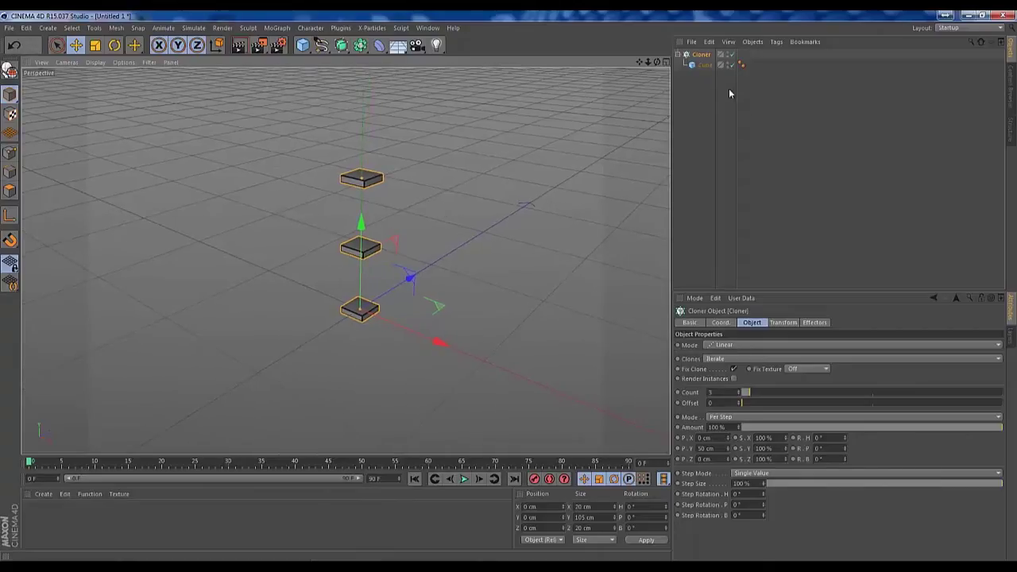
- Set the cloner's count to 9 clones in the vertical column
{"action": "middle_click", "coordinate": [432, 240]}
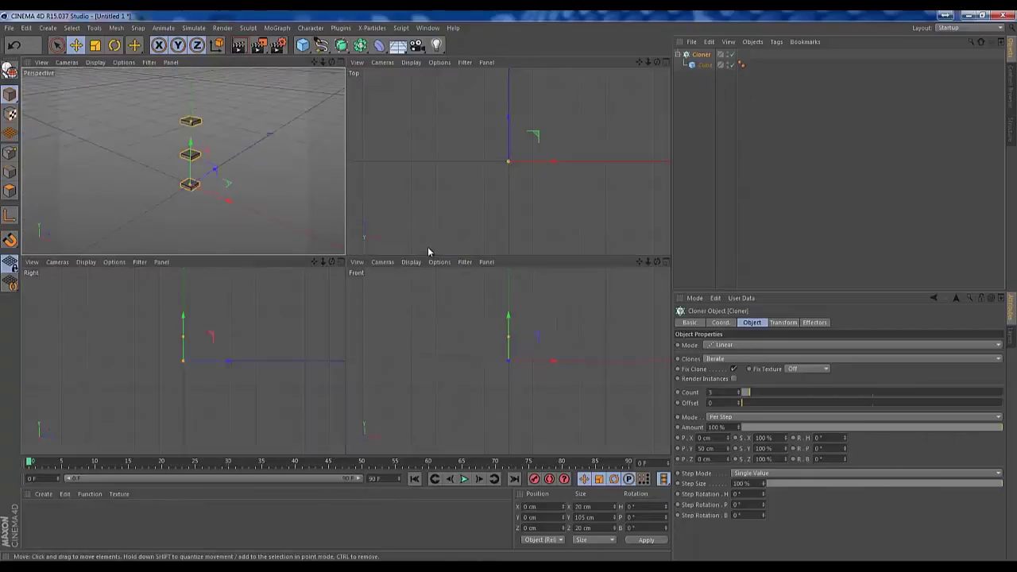
{"action": "middle_click", "coordinate": [267, 181]}
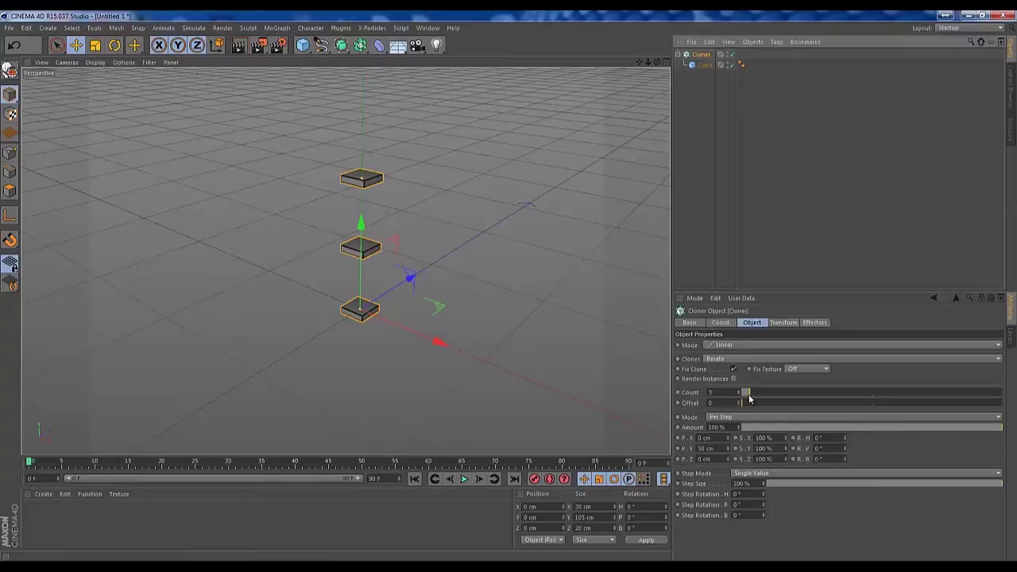
{"action": "left_click_drag", "start_coordinate": [752, 395], "coordinate": [765, 390]}
{"action": "middle_click", "coordinate": [542, 277]}
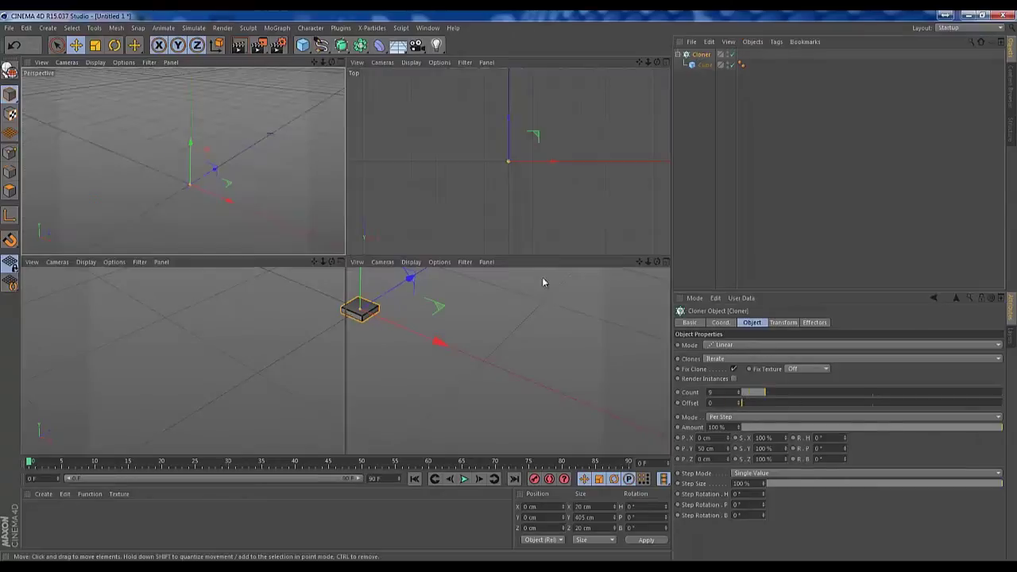
{"action": "middle_click", "coordinate": [313, 195]}
{"action": "scroll", "coordinate": [396, 312], "scroll_direction": "down", "scroll_amount": 5}
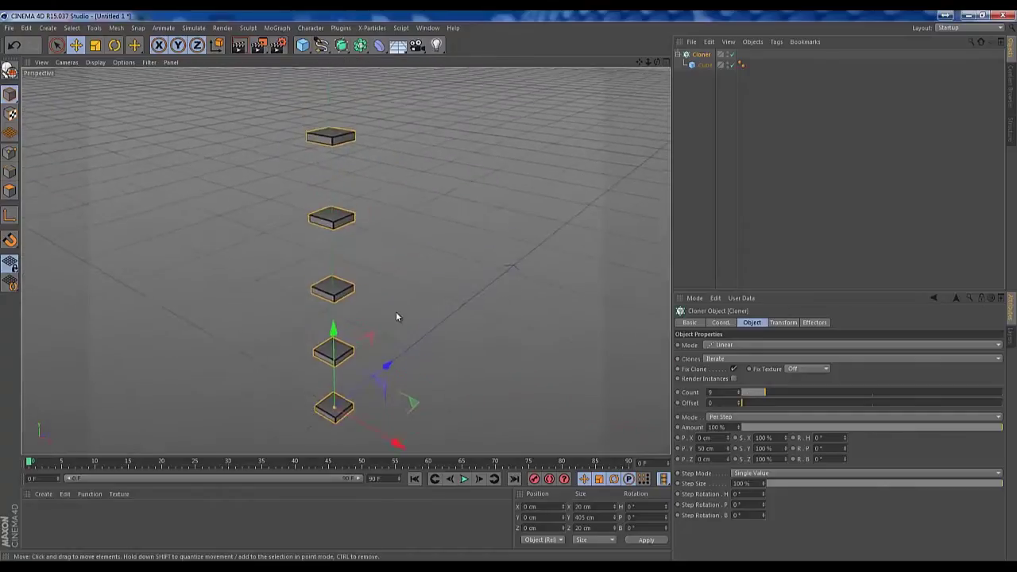
{"action": "scroll", "coordinate": [410, 306], "scroll_direction": "down", "scroll_amount": 3}
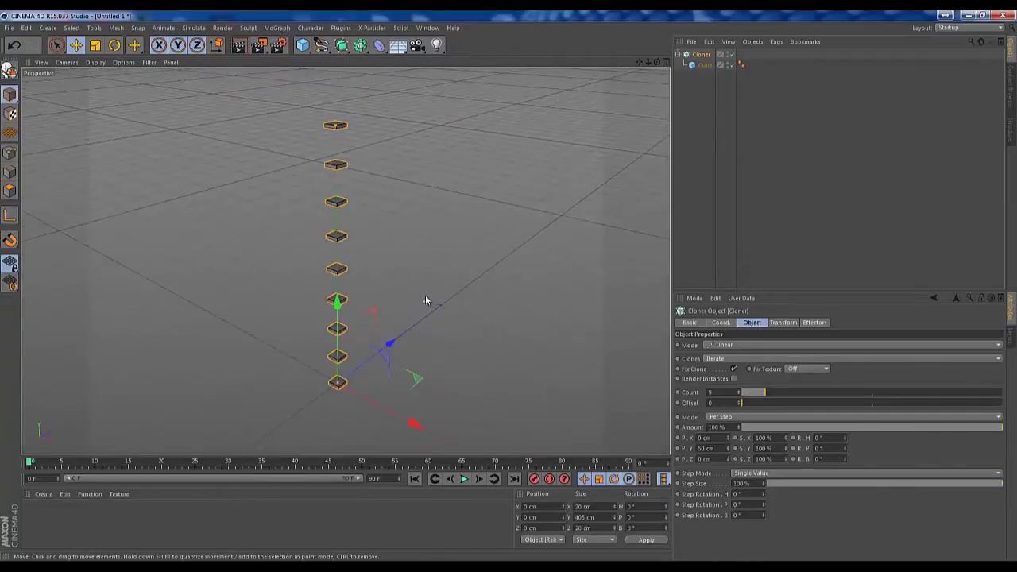
- Try out the cloner's offset on the column of clones and restore it to 0
{"action": "mouse_move", "coordinate": [744, 403]}
{"action": "left_mouse_down"}
{"action": "mouse_move", "coordinate": [763, 405]}
{"action": "mouse_move", "coordinate": [739, 405]}
{"action": "left_mouse_up"}
{"action": "left_click_drag", "start_coordinate": [350, 271], "coordinate": [352, 334]}
{"action": "key", "text": "ctrl+z"}
{"action": "left_click_drag", "start_coordinate": [484, 311], "coordinate": [526, 294], "text": "alt"}
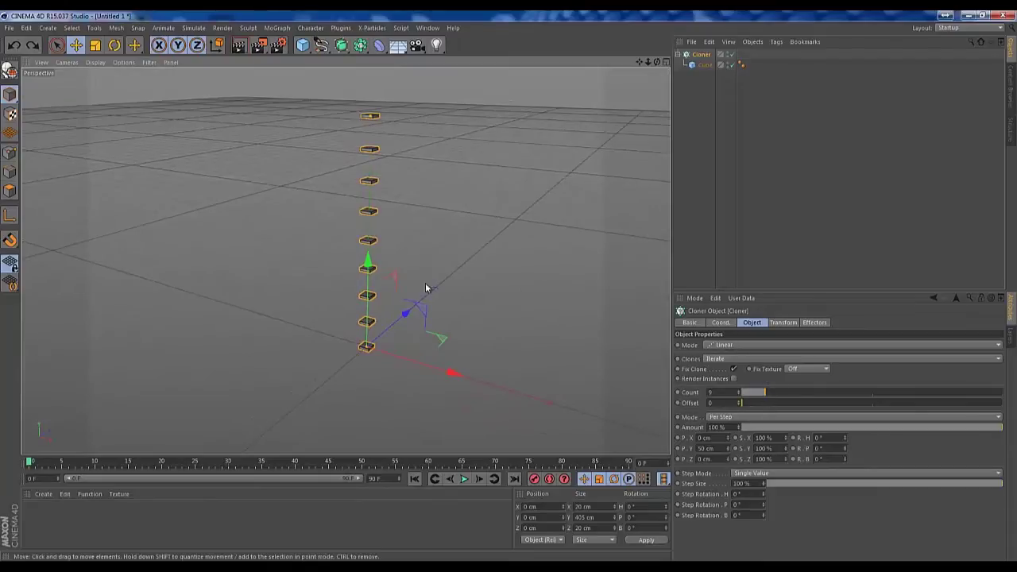
{"action": "mouse_move", "coordinate": [479, 301]}
{"action": "left_mouse_down", "text": "alt"}
{"action": "mouse_move", "coordinate": [504, 286]}
{"action": "mouse_move", "coordinate": [488, 291]}
{"action": "mouse_move", "coordinate": [498, 270]}
{"action": "mouse_move", "coordinate": [454, 315]}
{"action": "mouse_move", "coordinate": [483, 287]}
{"action": "mouse_move", "coordinate": [533, 313]}
{"action": "left_mouse_up", "text": "alt"}
{"action": "left_click_drag", "start_coordinate": [536, 352], "coordinate": [556, 318], "text": "alt"}
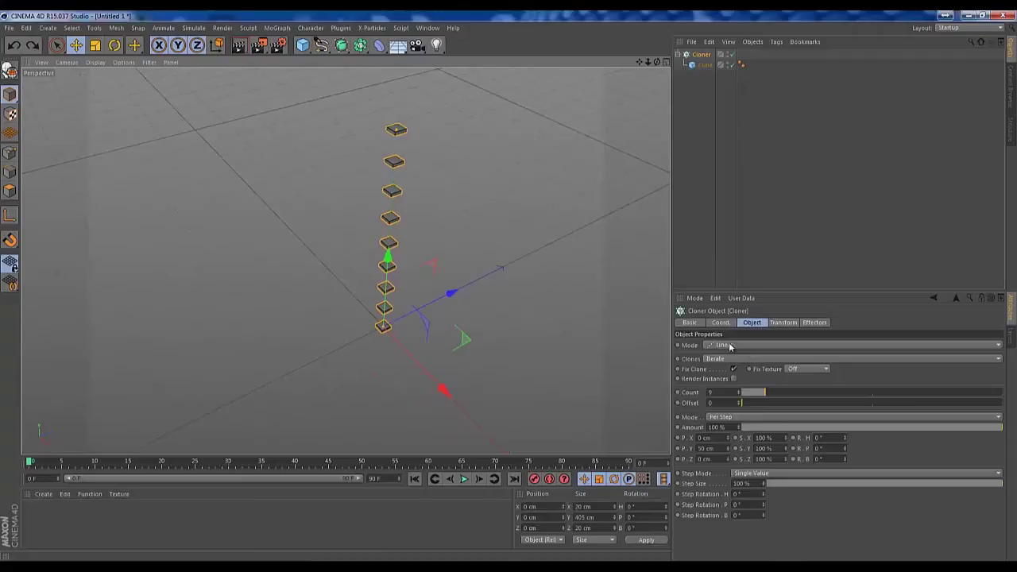
- Set the cloner's Clones option to Random and reduce the count to 2
{"action": "left_click", "coordinate": [736, 359]}
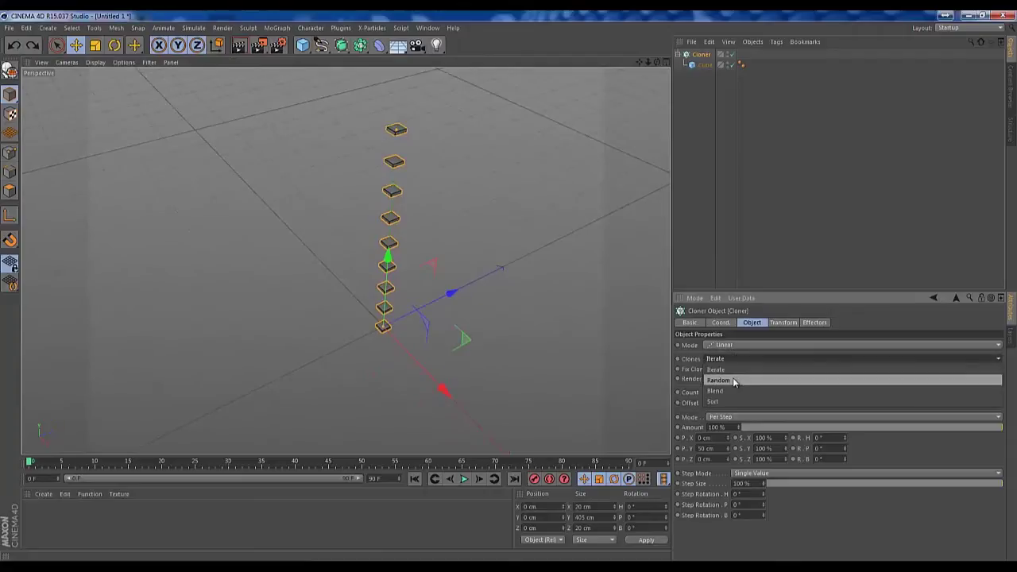
{"action": "left_click", "coordinate": [736, 380]}
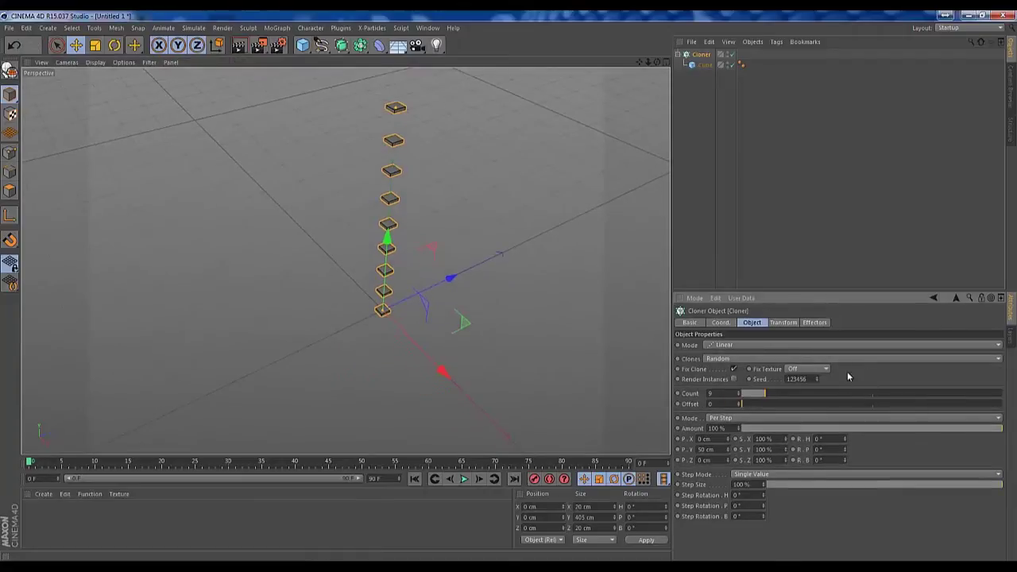
{"action": "mouse_move", "coordinate": [766, 394]}
{"action": "left_mouse_down"}
{"action": "mouse_move", "coordinate": [745, 390]}
{"action": "mouse_move", "coordinate": [772, 393]}
{"action": "mouse_move", "coordinate": [749, 391]}
{"action": "mouse_move", "coordinate": [747, 404]}
{"action": "left_mouse_up"}
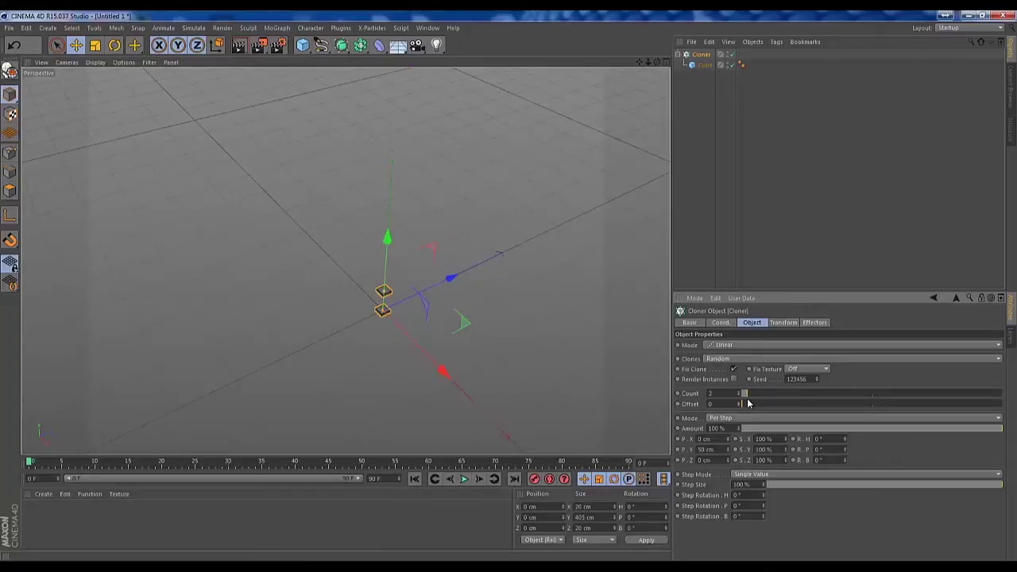
{"action": "left_click_drag", "start_coordinate": [538, 356], "coordinate": [412, 299], "text": "alt"}
{"action": "right_click_drag", "start_coordinate": [346, 258], "coordinate": [337, 252], "text": "alt"}
{"action": "key", "text": "z"}
{"action": "key", "text": "s"}
{"action": "left_click_drag", "start_coordinate": [359, 277], "coordinate": [406, 286], "text": "alt"}
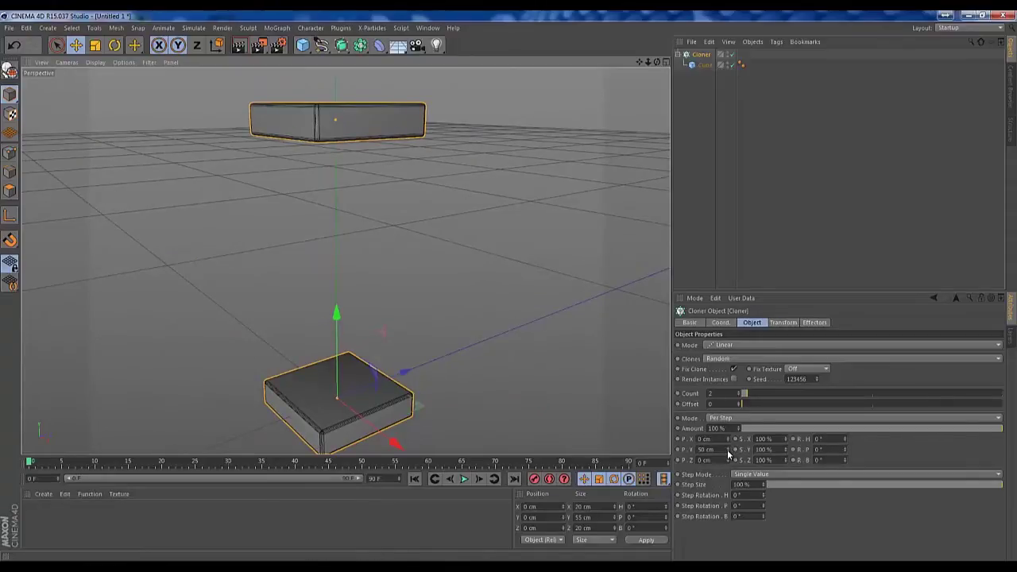
- Set the clone count to 8 and the Y position spacing per step to 5 cm
{"action": "left_click_drag", "start_coordinate": [728, 455], "coordinate": [730, 477]}
{"action": "left_click_drag", "start_coordinate": [743, 396], "coordinate": [764, 396]}
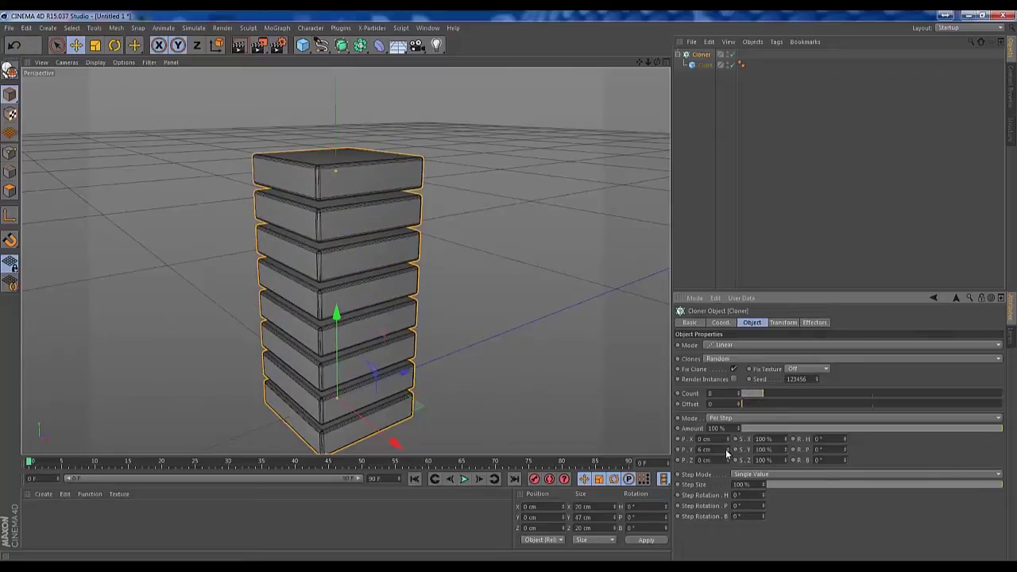
{"action": "left_click_drag", "start_coordinate": [727, 455], "coordinate": [728, 456]}
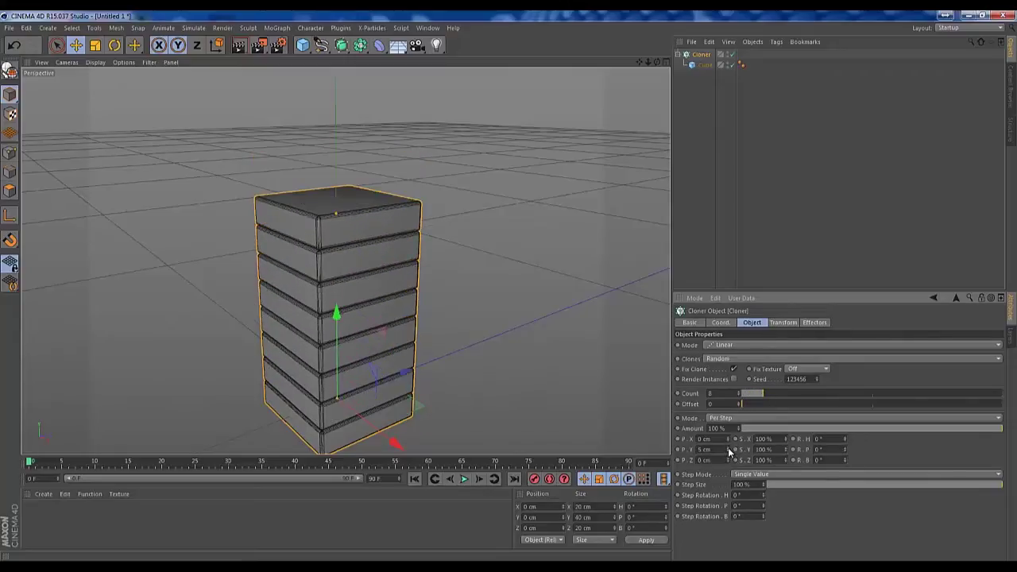
- Set the cloner's Y position spacing per step to 6 cm
{"action": "middle_click", "coordinate": [545, 350]}
{"action": "middle_click", "coordinate": [393, 264]}
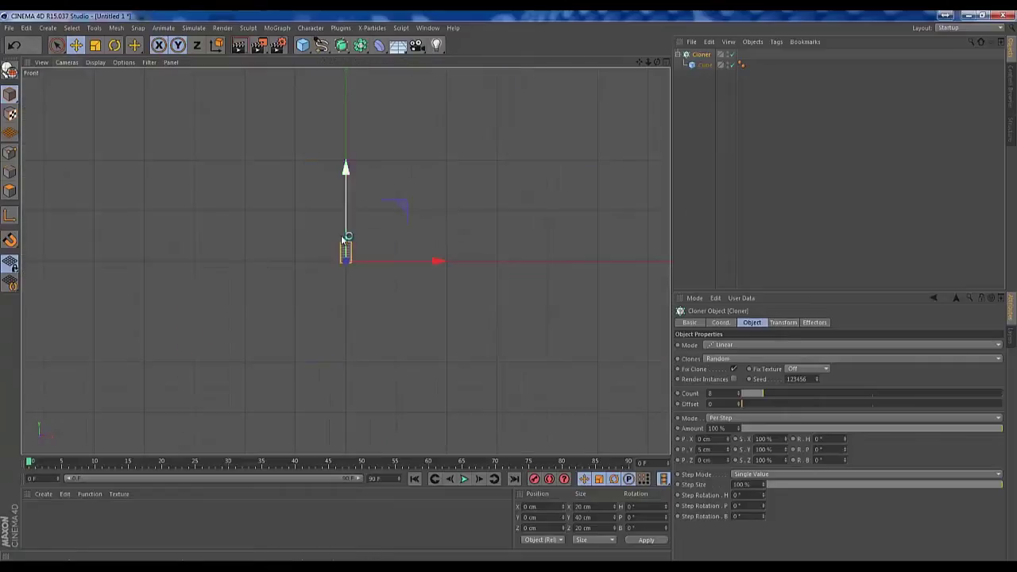
{"action": "middle_click", "coordinate": [400, 238]}
{"action": "middle_click", "coordinate": [286, 217]}
{"action": "mouse_move", "coordinate": [340, 258]}
{"action": "left_mouse_down", "text": "alt"}
{"action": "mouse_move", "coordinate": [441, 308]}
{"action": "mouse_move", "coordinate": [429, 279]}
{"action": "mouse_move", "coordinate": [497, 267]}
{"action": "left_mouse_up", "text": "alt"}
{"action": "scroll", "coordinate": [449, 269], "scroll_direction": "up", "scroll_amount": 5}
{"action": "left_click_drag", "start_coordinate": [715, 450], "coordinate": [685, 450]}
{"action": "type", "text": "6"}
{"action": "key", "text": "Return"}
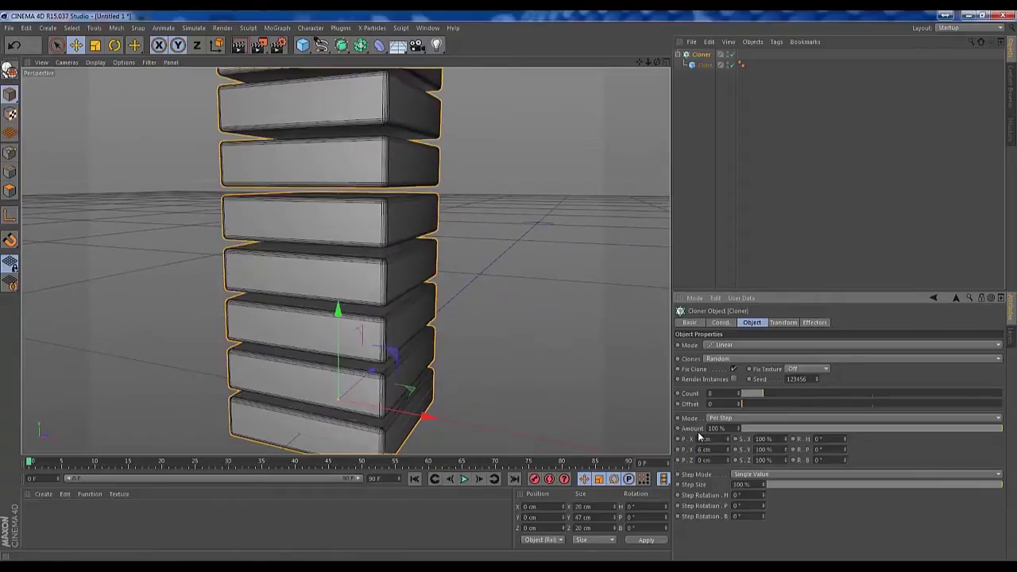
- Reduce the stack to 5 clones
{"action": "mouse_move", "coordinate": [453, 282]}
{"action": "left_mouse_down", "text": "alt"}
{"action": "mouse_move", "coordinate": [470, 291]}
{"action": "mouse_move", "coordinate": [466, 275]}
{"action": "mouse_move", "coordinate": [442, 283]}
{"action": "mouse_move", "coordinate": [516, 318]}
{"action": "left_mouse_up", "text": "alt"}
{"action": "scroll", "coordinate": [469, 291], "scroll_direction": "down", "scroll_amount": 4}
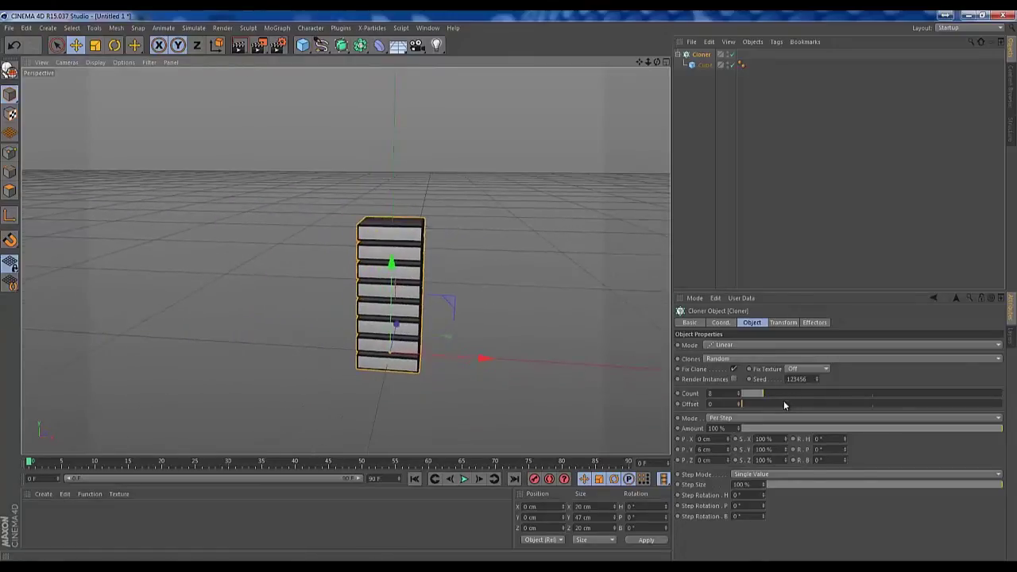
{"action": "mouse_move", "coordinate": [767, 395]}
{"action": "left_mouse_down"}
{"action": "mouse_move", "coordinate": [752, 396]}
{"action": "mouse_move", "coordinate": [769, 405]}
{"action": "left_mouse_up"}
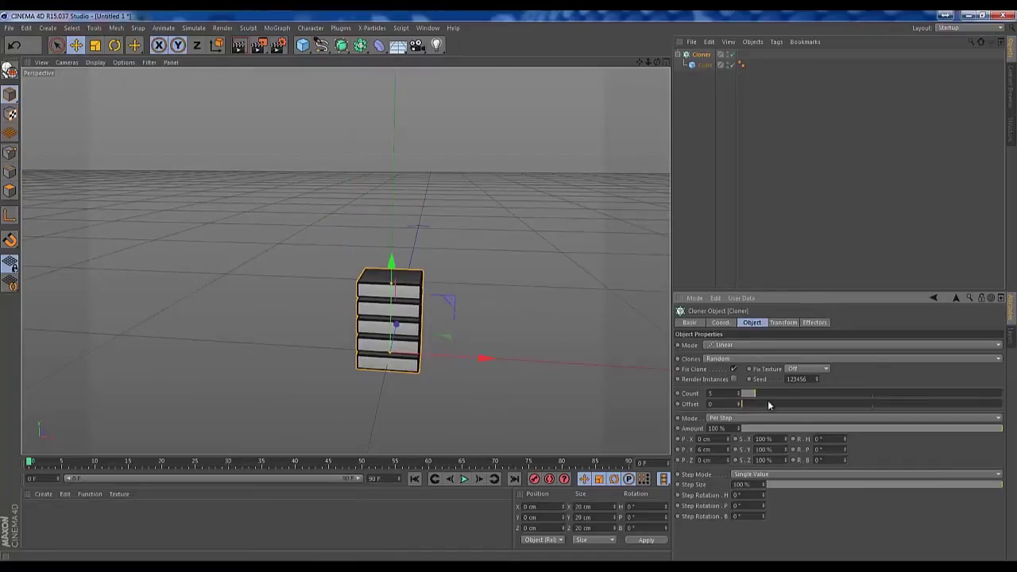
- Set the cloner's position spacing per step to 6 cm in X and 20 cm in Z
{"action": "left_click", "coordinate": [714, 439]}
{"action": "type", "text": "6"}
{"action": "key", "text": "Return"}
{"action": "left_click", "coordinate": [715, 439]}
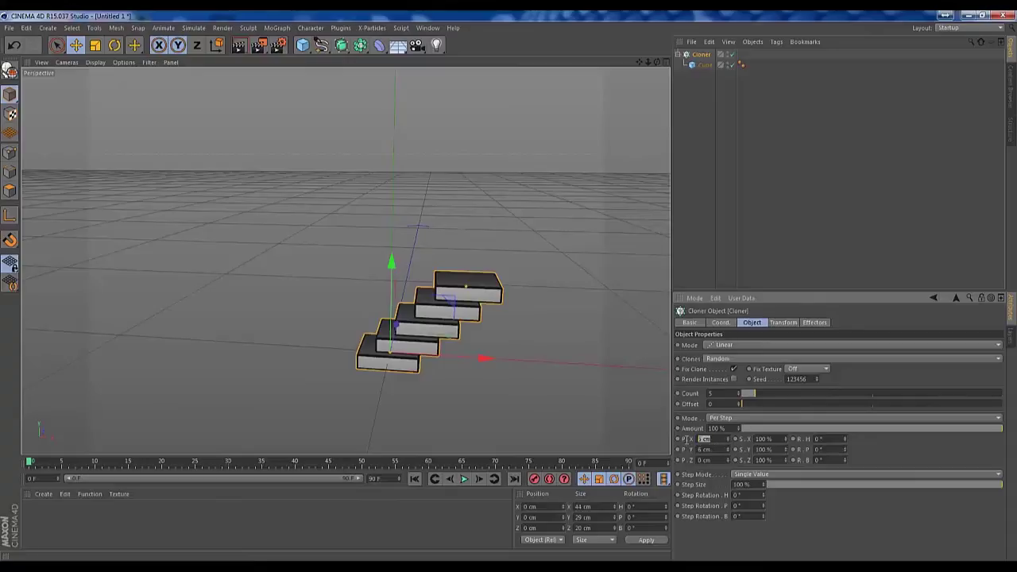
{"action": "left_click", "coordinate": [716, 459]}
{"action": "type", "text": "20"}
{"action": "key", "text": "Return"}
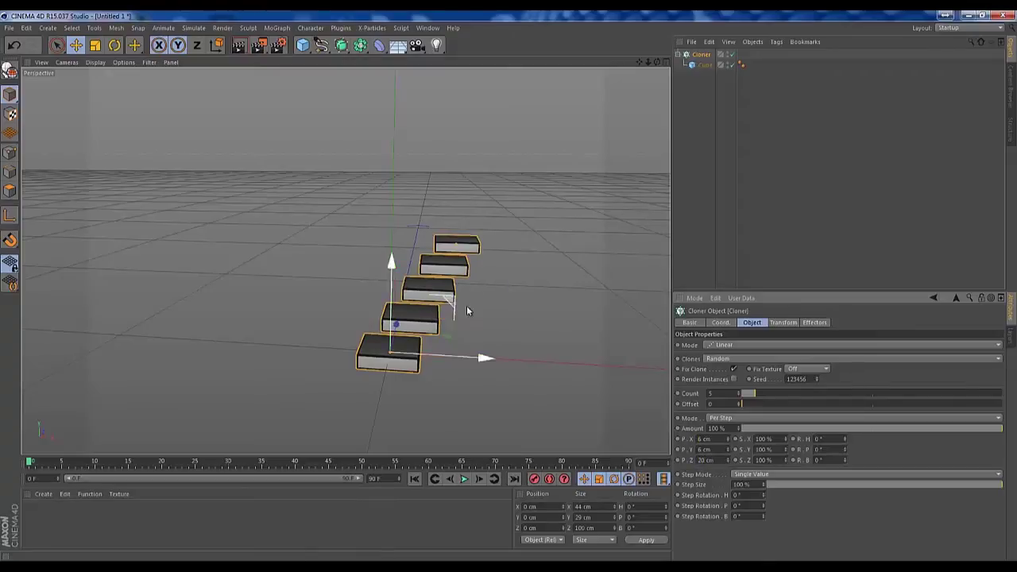
- Set the cloner's X position spacing per step to 0 cm, keeping 5 clones in the staircase
{"action": "mouse_move", "coordinate": [473, 332]}
{"action": "left_mouse_down", "text": "alt"}
{"action": "mouse_move", "coordinate": [380, 366]}
{"action": "mouse_move", "coordinate": [409, 366]}
{"action": "left_mouse_up", "text": "alt"}
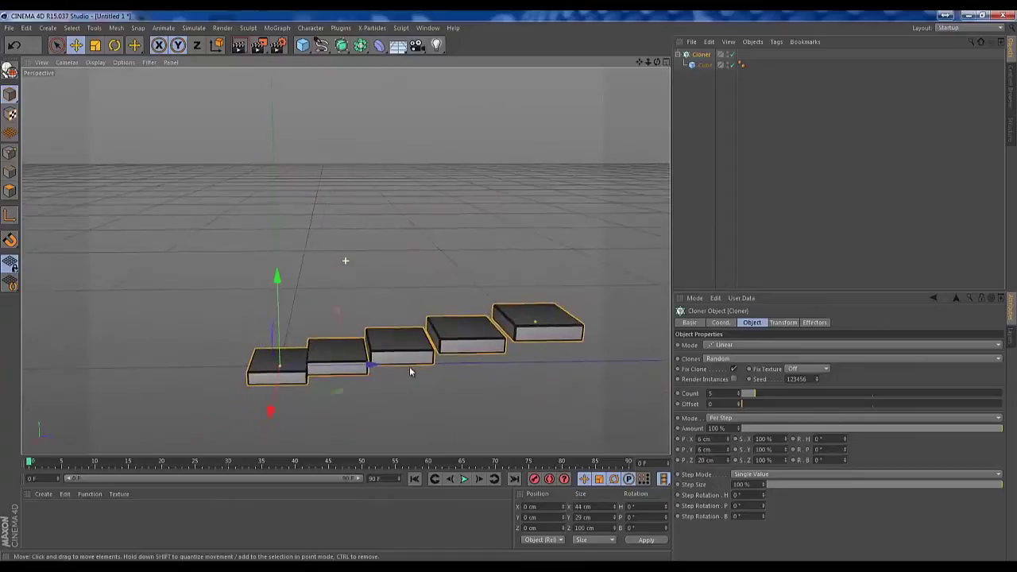
{"action": "left_click", "coordinate": [706, 439]}
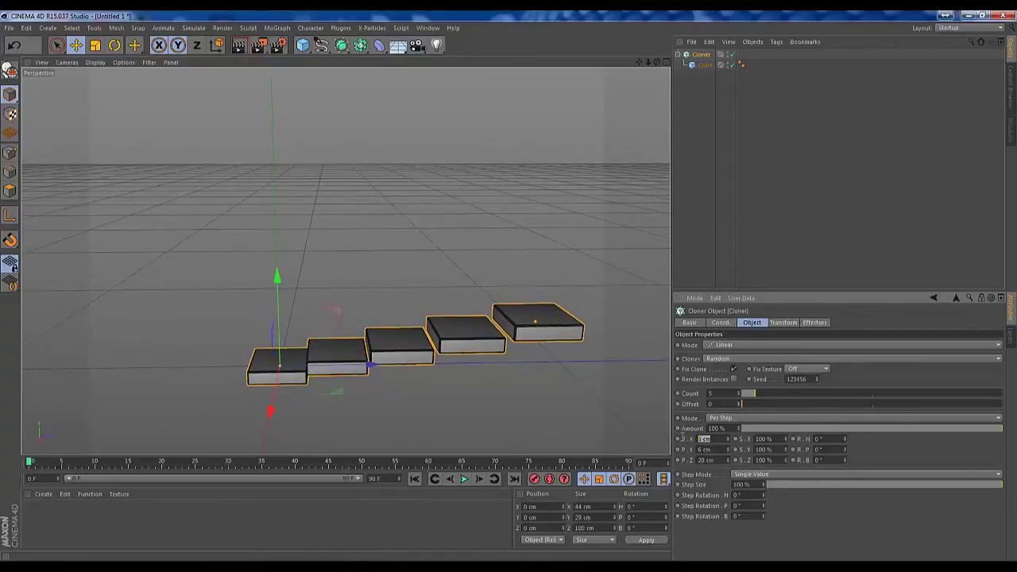
{"action": "type", "text": "0"}
{"action": "key", "text": "Return"}
{"action": "left_click_drag", "start_coordinate": [374, 336], "coordinate": [450, 312], "text": "alt"}
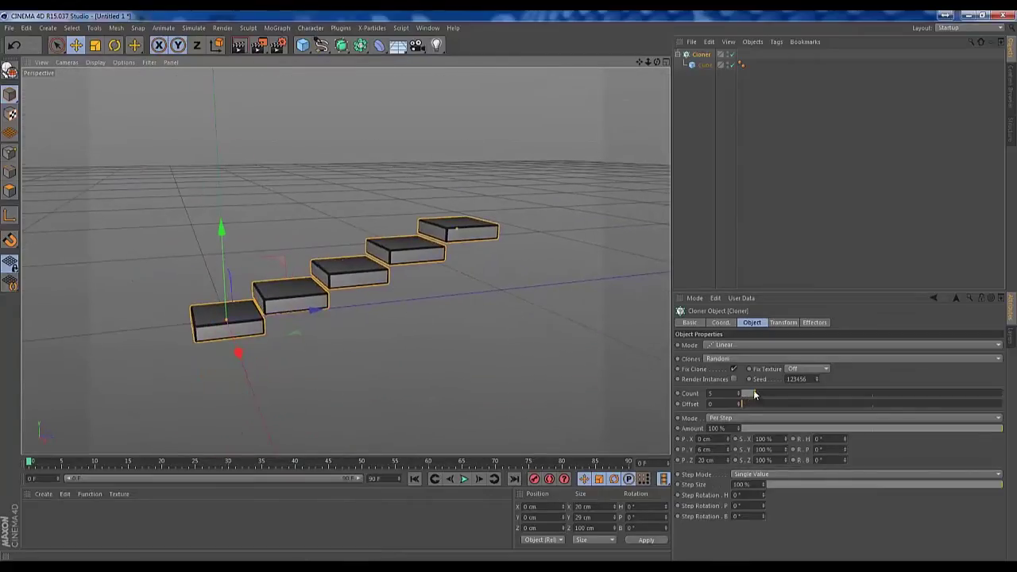
{"action": "mouse_move", "coordinate": [757, 399]}
{"action": "left_mouse_down"}
{"action": "mouse_move", "coordinate": [746, 399]}
{"action": "mouse_move", "coordinate": [755, 398]}
{"action": "left_mouse_up"}
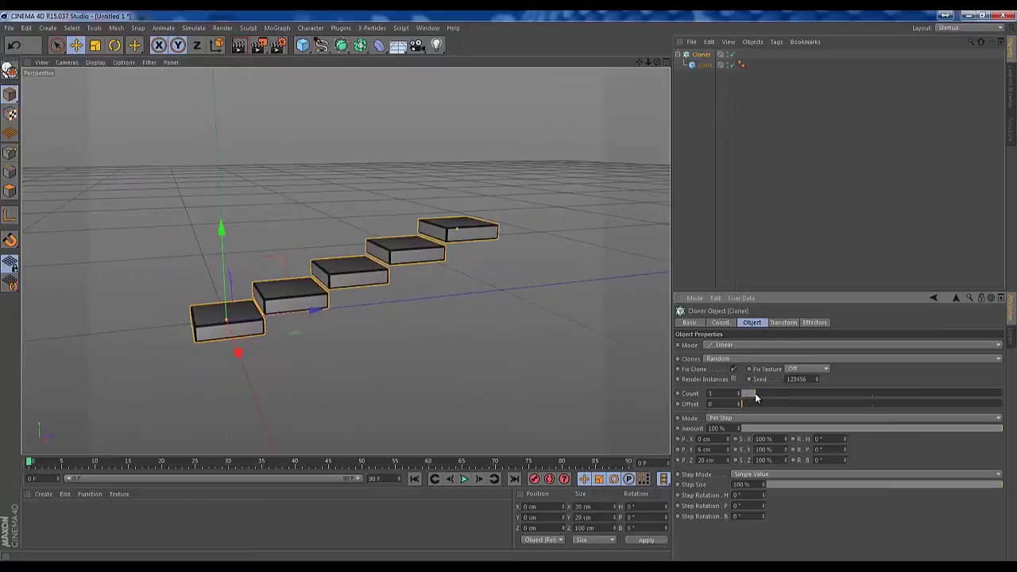
- Arrange the clones in Radial mode with a count of 13 and a radius of 63 cm
{"action": "left_click", "coordinate": [733, 345]}
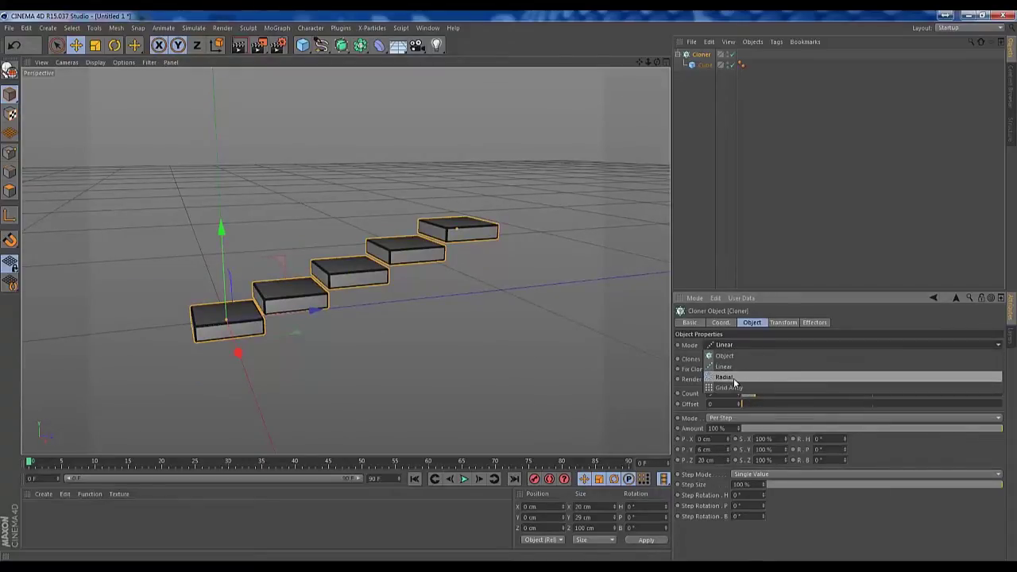
{"action": "left_click", "coordinate": [734, 379]}
{"action": "left_click_drag", "start_coordinate": [364, 330], "coordinate": [497, 318], "text": "alt"}
{"action": "right_click_drag", "start_coordinate": [497, 318], "coordinate": [402, 297], "text": "alt"}
{"action": "left_click_drag", "start_coordinate": [403, 297], "coordinate": [437, 299], "text": "alt"}
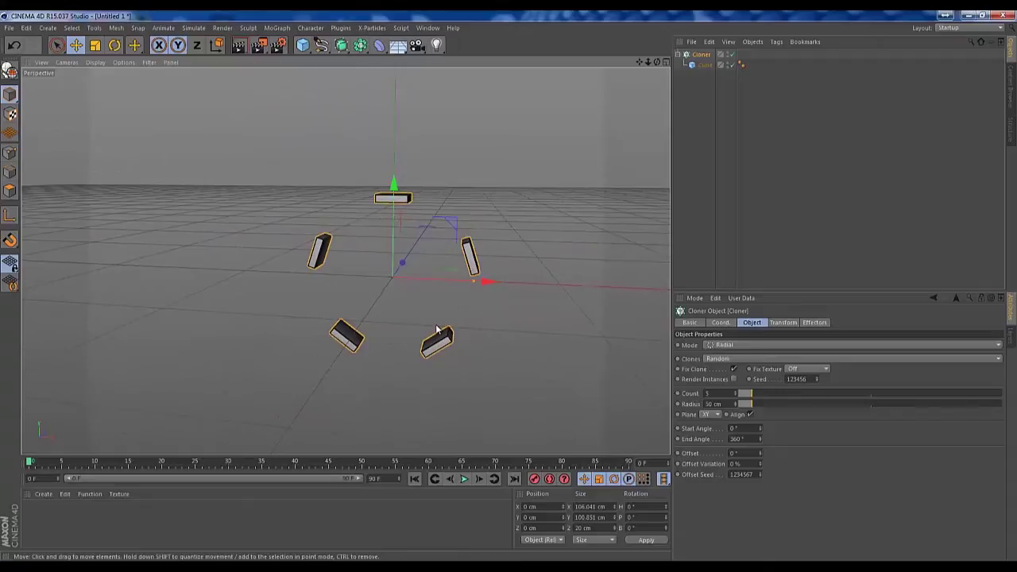
{"action": "left_click_drag", "start_coordinate": [752, 394], "coordinate": [774, 395]}
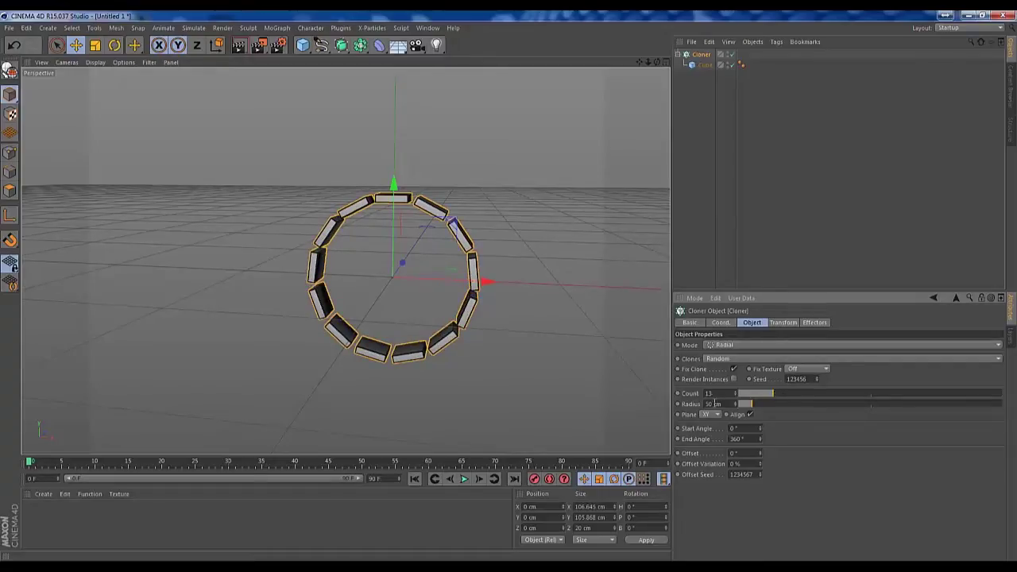
{"action": "mouse_move", "coordinate": [749, 405]}
{"action": "left_mouse_down"}
{"action": "mouse_move", "coordinate": [770, 404]}
{"action": "mouse_move", "coordinate": [754, 404]}
{"action": "left_mouse_up"}
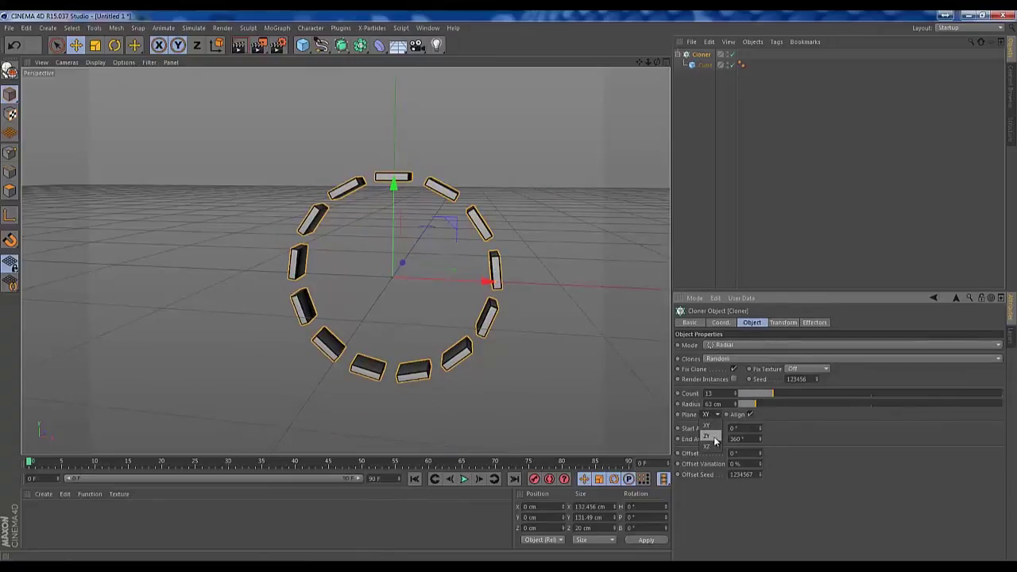
- Try the ring of clones in the ZY and XZ planes and return it to the XY plane
{"action": "left_click", "coordinate": [706, 437]}
{"action": "mouse_move", "coordinate": [509, 335]}
{"action": "left_mouse_down", "text": "alt"}
{"action": "mouse_move", "coordinate": [528, 347]}
{"action": "mouse_move", "coordinate": [489, 351]}
{"action": "mouse_move", "coordinate": [620, 416]}
{"action": "left_mouse_up", "text": "alt"}
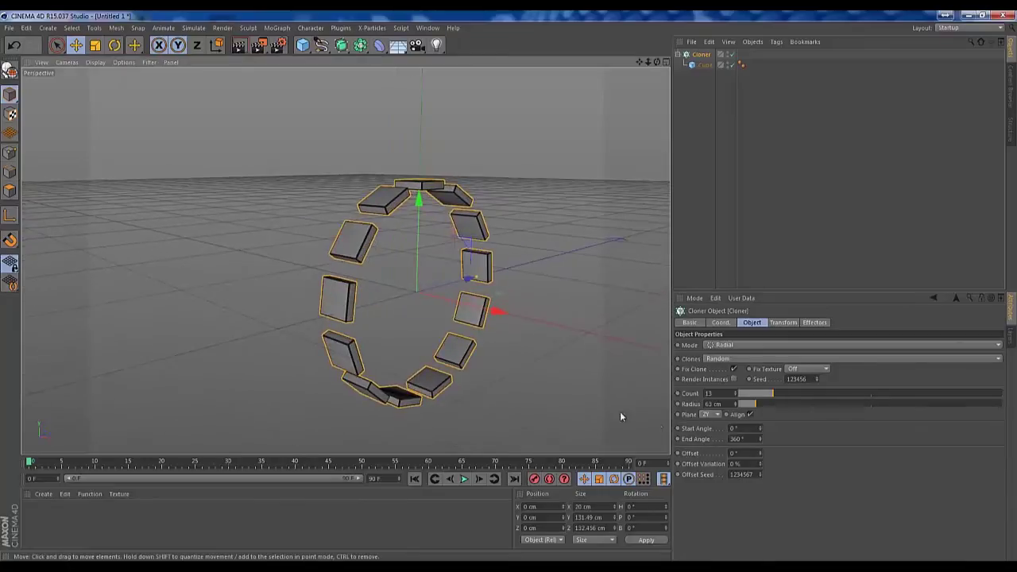
{"action": "left_click", "coordinate": [711, 415]}
{"action": "left_click", "coordinate": [707, 447]}
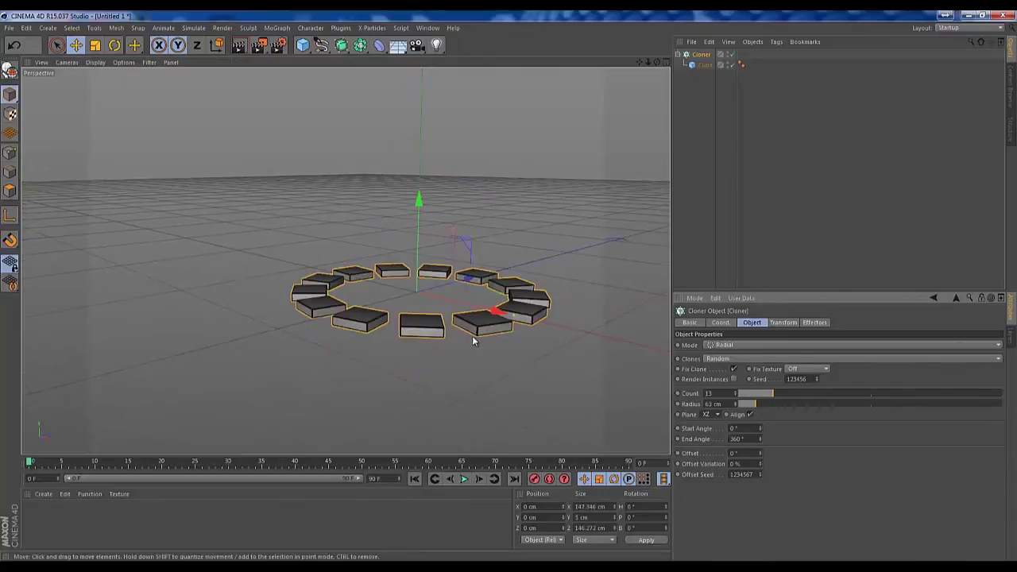
{"action": "mouse_move", "coordinate": [470, 340]}
{"action": "left_mouse_down", "text": "alt"}
{"action": "mouse_move", "coordinate": [537, 378]}
{"action": "mouse_move", "coordinate": [498, 357]}
{"action": "mouse_move", "coordinate": [497, 369]}
{"action": "mouse_move", "coordinate": [467, 346]}
{"action": "mouse_move", "coordinate": [476, 349]}
{"action": "mouse_move", "coordinate": [472, 318]}
{"action": "mouse_move", "coordinate": [505, 285]}
{"action": "left_mouse_up", "text": "alt"}
{"action": "left_click", "coordinate": [712, 414]}
{"action": "left_click", "coordinate": [707, 426]}
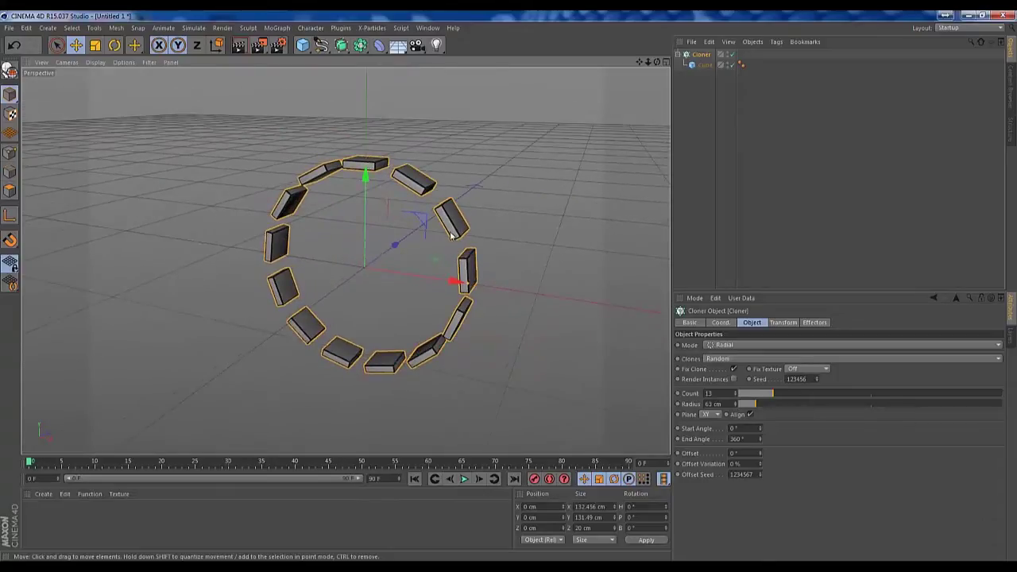
- Try the ring with clone alignment turned off and turn Align back on
{"action": "left_click", "coordinate": [750, 414]}
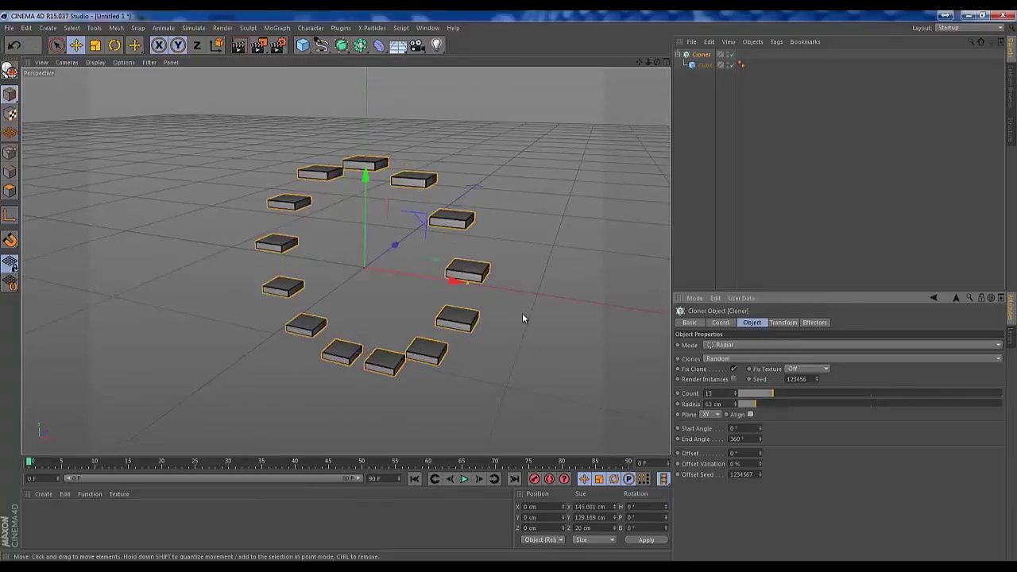
{"action": "mouse_move", "coordinate": [524, 314]}
{"action": "left_mouse_down", "text": "alt"}
{"action": "mouse_move", "coordinate": [521, 321]}
{"action": "mouse_move", "coordinate": [566, 305]}
{"action": "mouse_move", "coordinate": [493, 287]}
{"action": "mouse_move", "coordinate": [524, 257]}
{"action": "left_mouse_up", "text": "alt"}
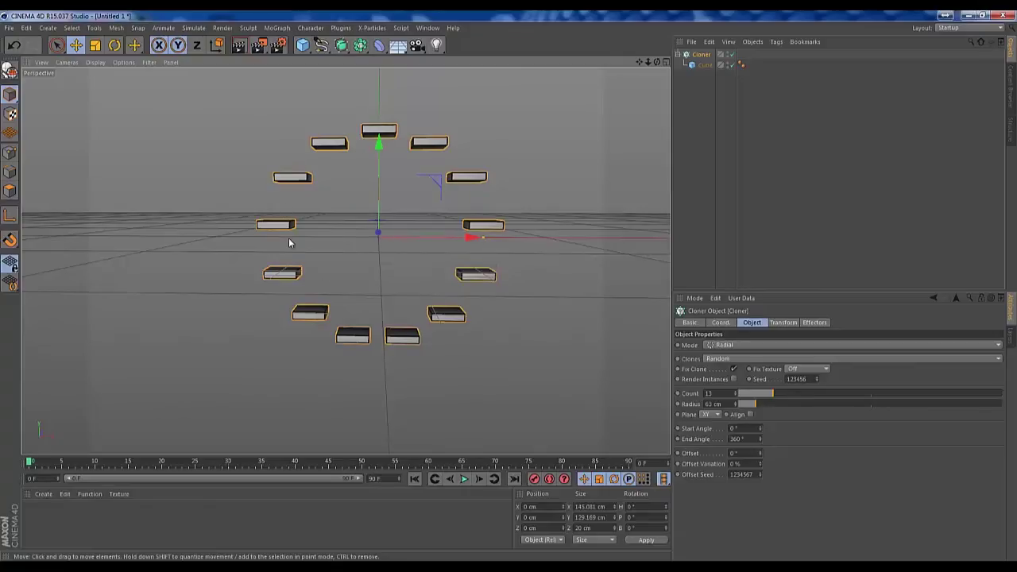
{"action": "middle_click_drag", "start_coordinate": [422, 242], "coordinate": [421, 228], "text": "alt"}
{"action": "mouse_move", "coordinate": [456, 237]}
{"action": "left_mouse_down", "text": "alt"}
{"action": "mouse_move", "coordinate": [505, 251]}
{"action": "mouse_move", "coordinate": [448, 274]}
{"action": "mouse_move", "coordinate": [452, 237]}
{"action": "mouse_move", "coordinate": [377, 263]}
{"action": "left_mouse_up", "text": "alt"}
{"action": "left_click", "coordinate": [750, 414]}
{"action": "middle_click_drag", "start_coordinate": [408, 252], "coordinate": [401, 226], "text": "alt"}
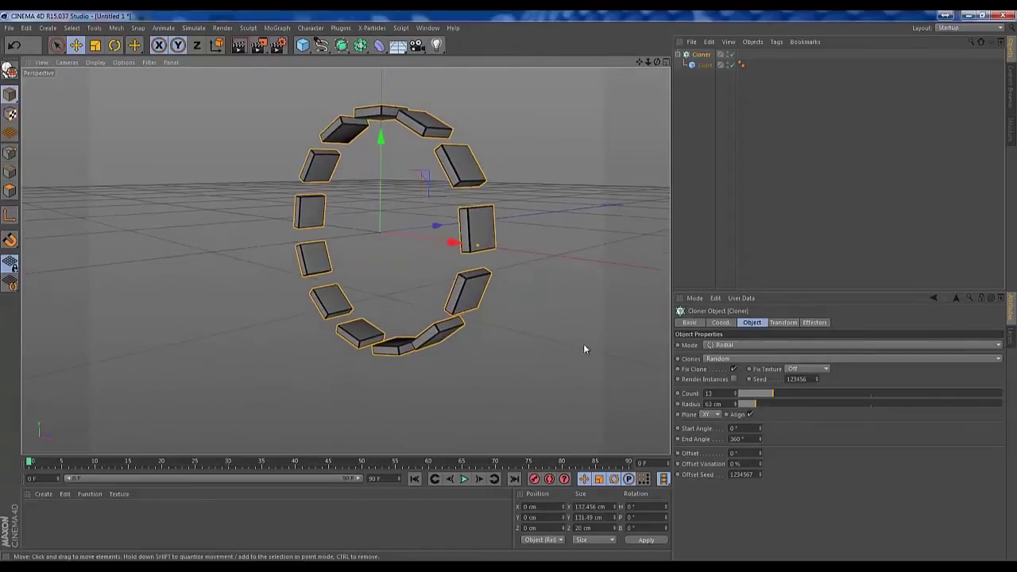
- Try out the ring's start angle and reset it to 0°
{"action": "mouse_move", "coordinate": [759, 429]}
{"action": "left_mouse_down"}
{"action": "mouse_move", "coordinate": [744, 230]}
{"action": "mouse_move", "coordinate": [757, 422]}
{"action": "mouse_move", "coordinate": [729, 426]}
{"action": "left_mouse_up"}
{"action": "type", "text": "0"}
{"action": "key", "text": "Return"}
{"action": "left_click_drag", "start_coordinate": [551, 329], "coordinate": [536, 335], "text": "alt"}
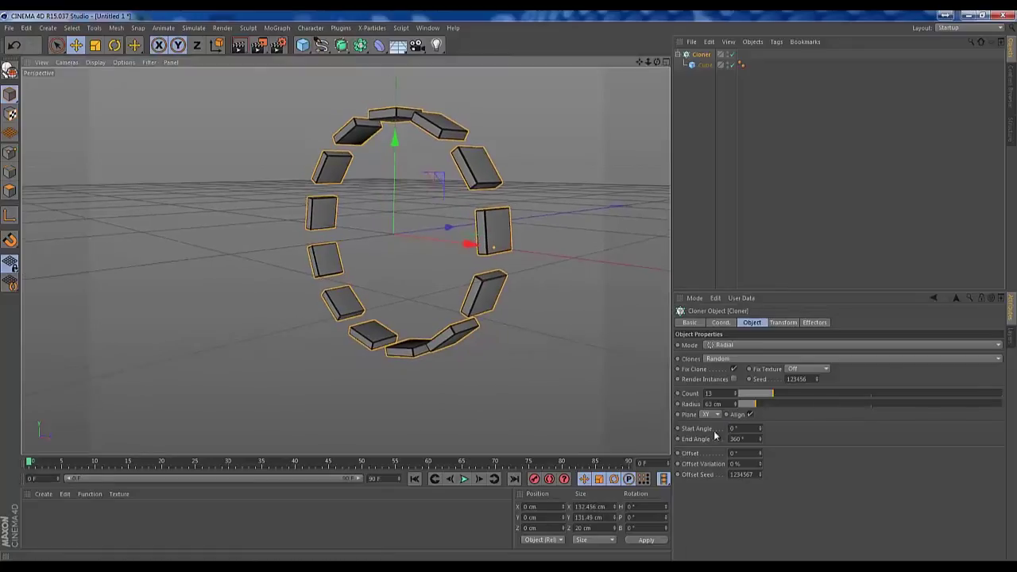
{"action": "left_click_drag", "start_coordinate": [566, 411], "coordinate": [623, 415], "text": "alt"}
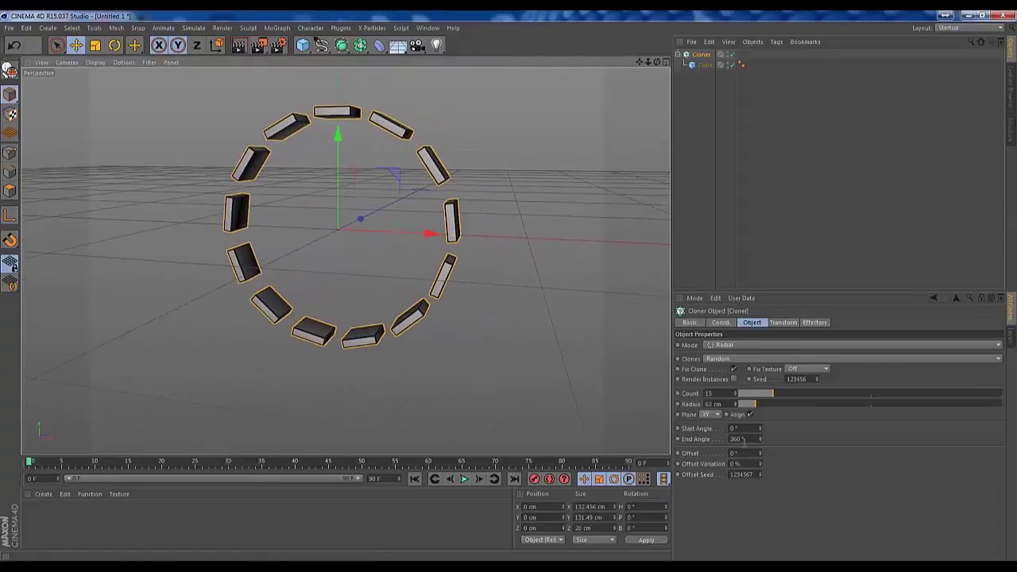
- Try out the ring's end angle, shrinking it to an arc of about 91° and widening it again to 351°
{"action": "mouse_move", "coordinate": [760, 439]}
{"action": "left_mouse_down"}
{"action": "mouse_move", "coordinate": [753, 498]}
{"action": "mouse_move", "coordinate": [757, 449]}
{"action": "left_mouse_up"}
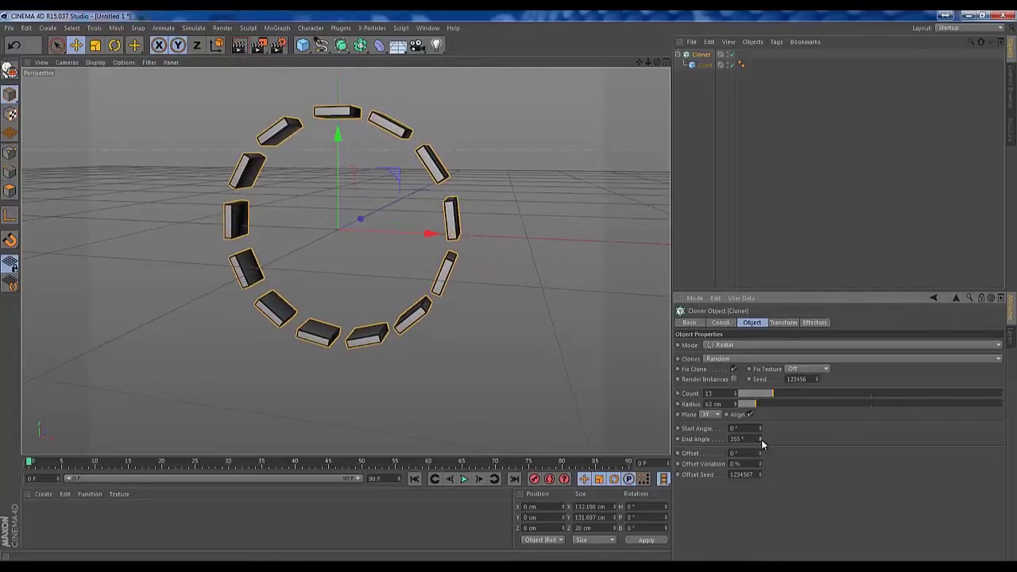
{"action": "left_click", "coordinate": [750, 440]}
{"action": "type", "text": "360"}
{"action": "key", "text": "Return"}
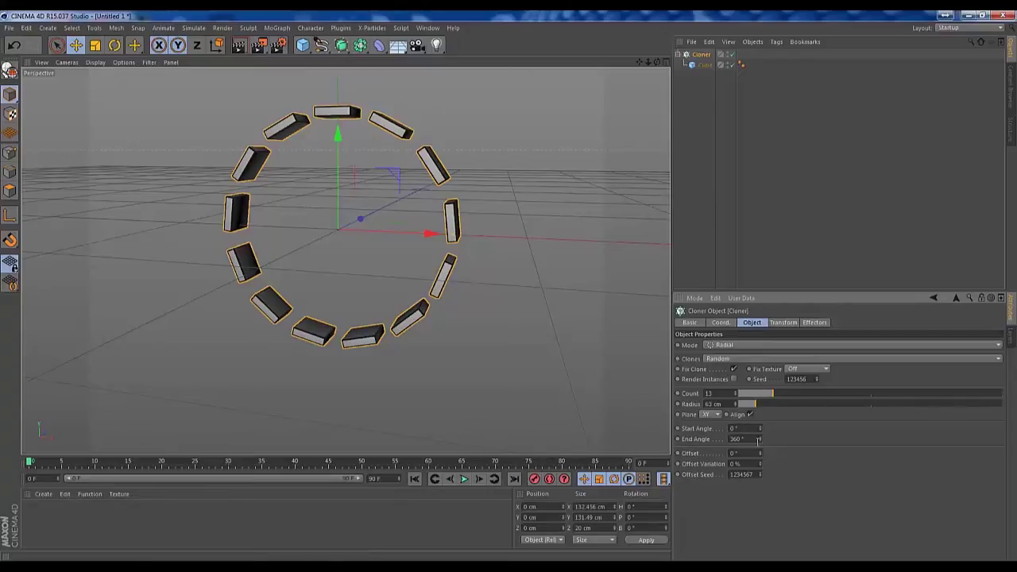
{"action": "left_click_drag", "start_coordinate": [761, 443], "coordinate": [761, 512]}
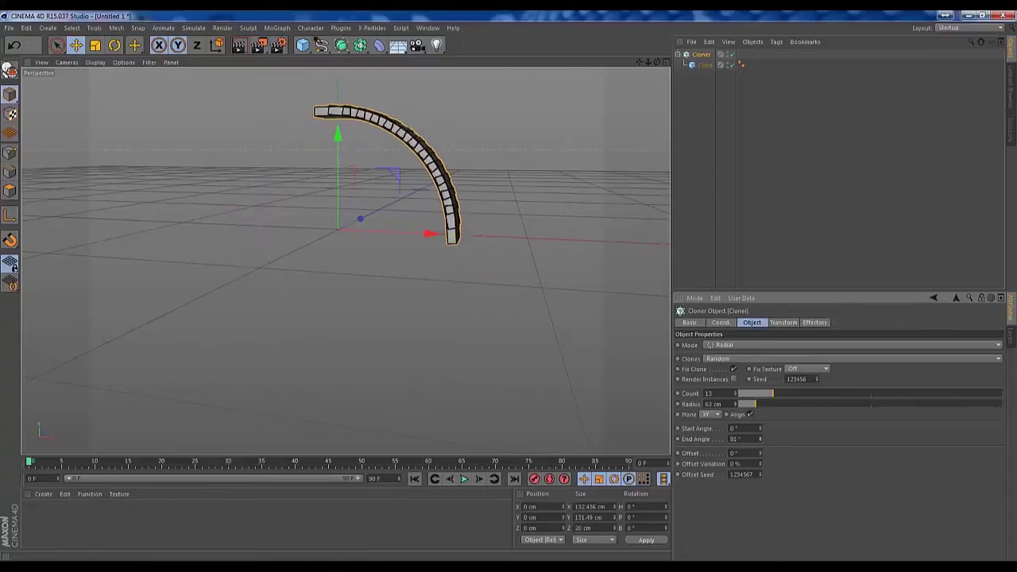
{"action": "left_click_drag", "start_coordinate": [762, 438], "coordinate": [764, 303]}
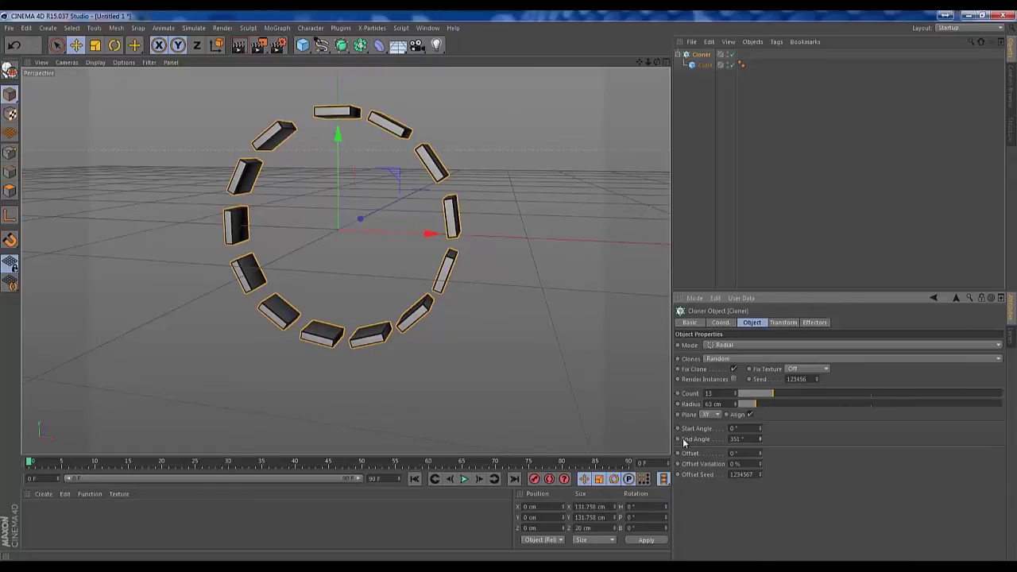
- Set the Cloner's end angle to 0° and record a keyframe for it at frame 0
{"action": "left_click", "coordinate": [35, 462]}
{"action": "left_click", "coordinate": [30, 462]}
{"action": "left_click", "coordinate": [737, 439]}
{"action": "type", "text": "0"}
{"action": "key", "text": "Return"}
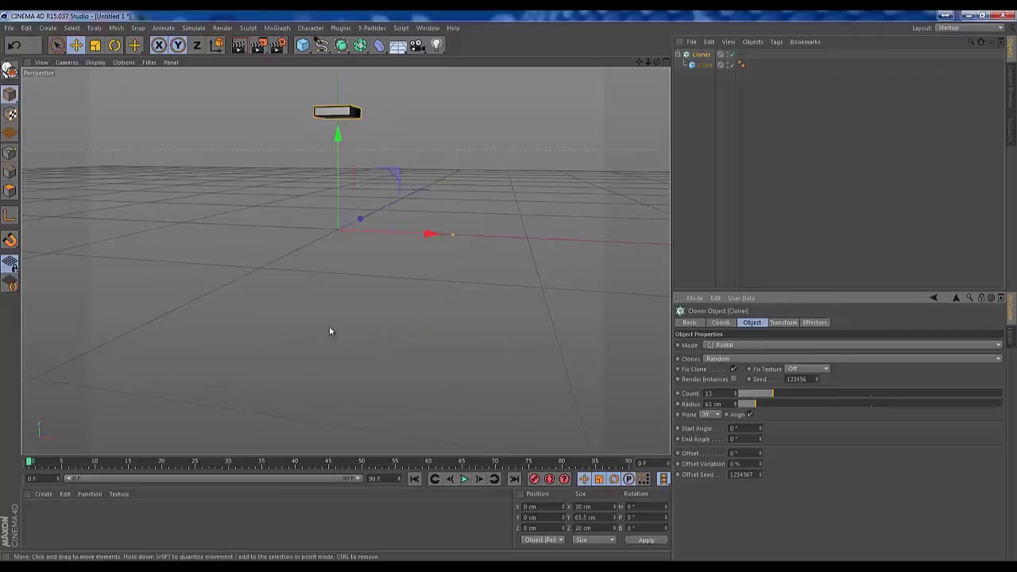
{"action": "mouse_move", "coordinate": [30, 463]}
{"action": "left_mouse_down"}
{"action": "mouse_move", "coordinate": [45, 464]}
{"action": "mouse_move", "coordinate": [15, 463]}
{"action": "left_mouse_up"}
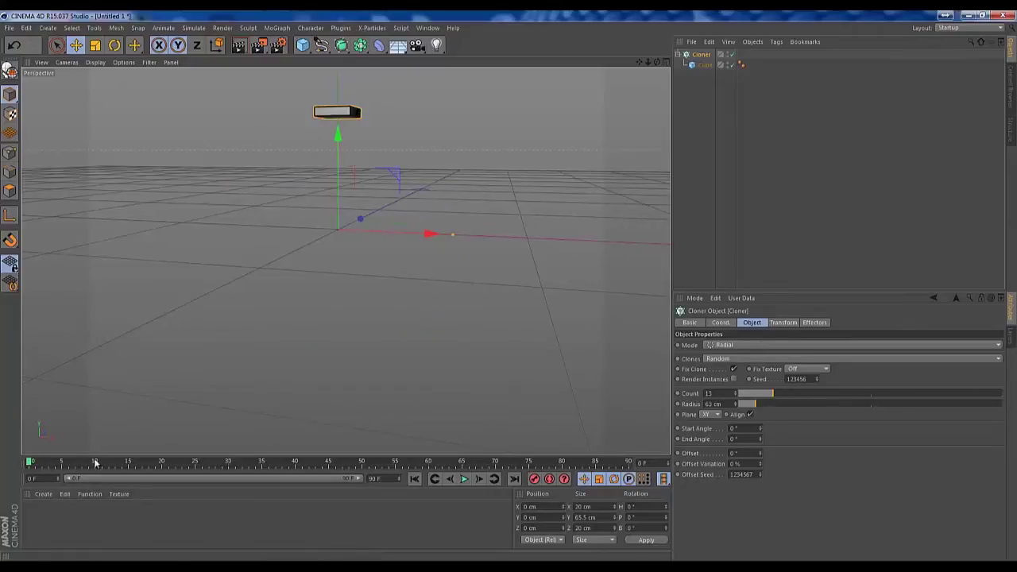
{"action": "left_click", "coordinate": [680, 442]}
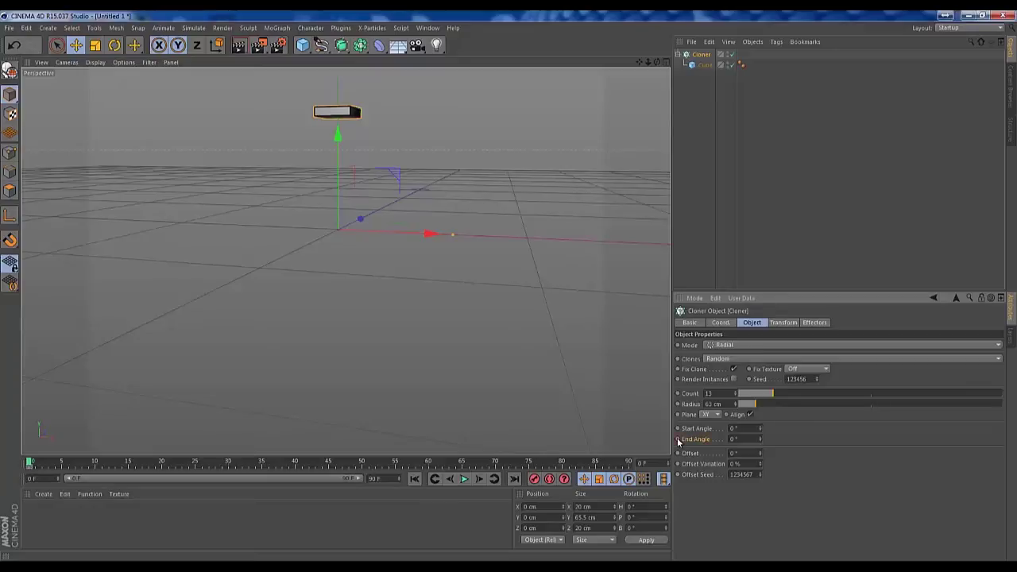
{"action": "left_click", "coordinate": [679, 439], "text": "ctrl"}
- Keyframe the end angle at 360° on frame 90, and scrub back to frame 0 to preview the animation
{"action": "left_click_drag", "start_coordinate": [29, 465], "coordinate": [640, 471]}
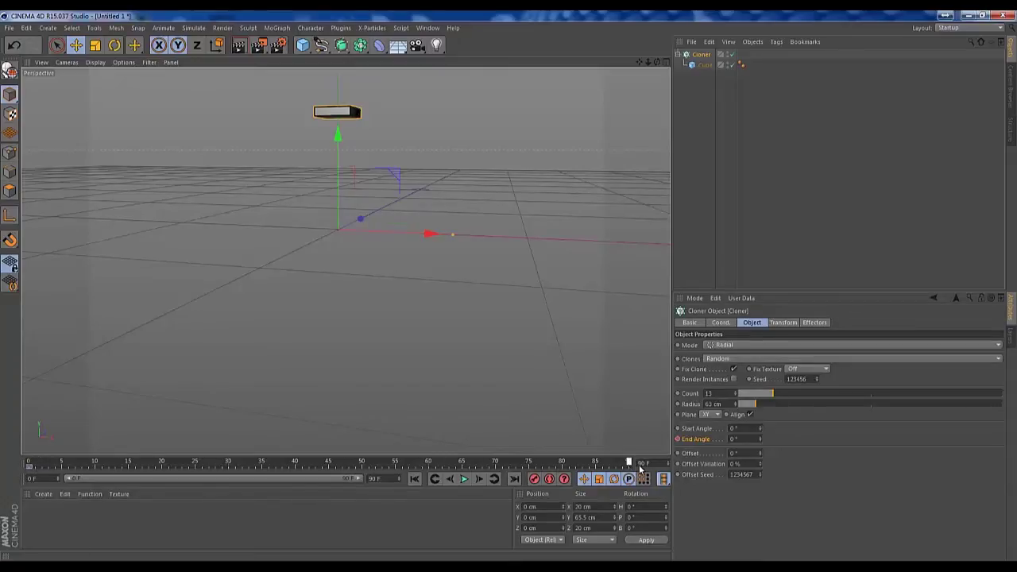
{"action": "left_click", "coordinate": [750, 439]}
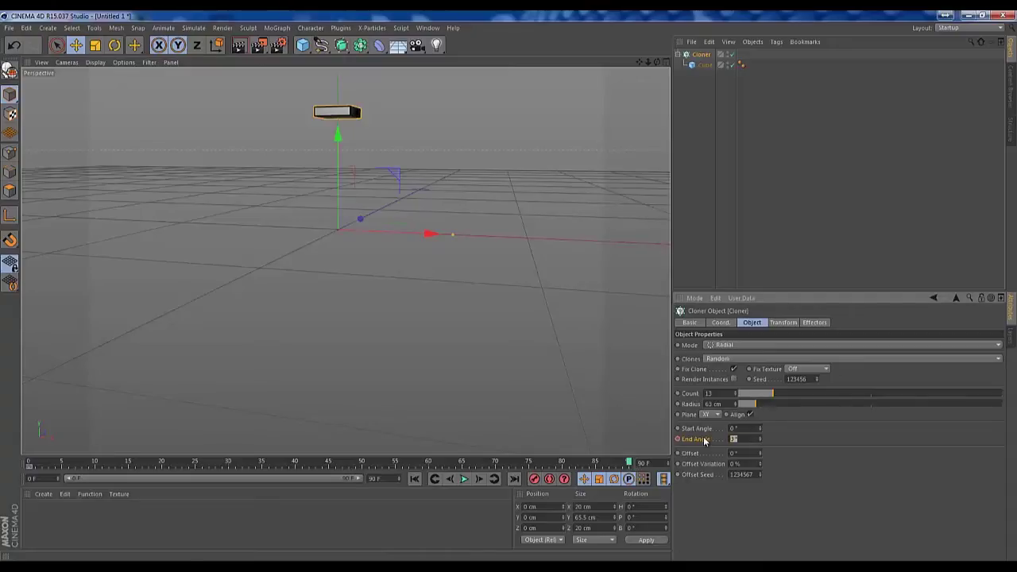
{"action": "key", "text": "Return"}
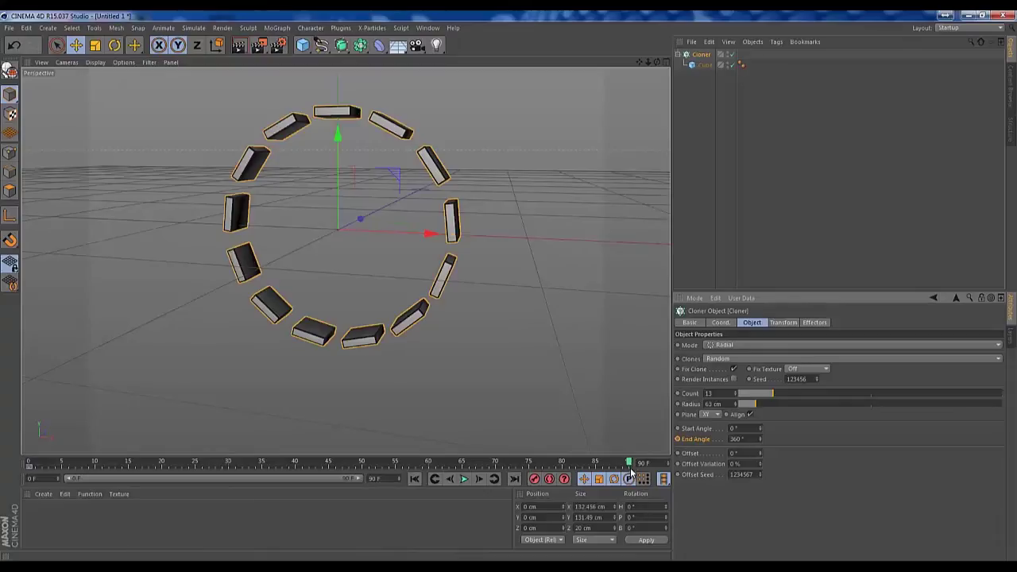
{"action": "left_click", "coordinate": [678, 440]}
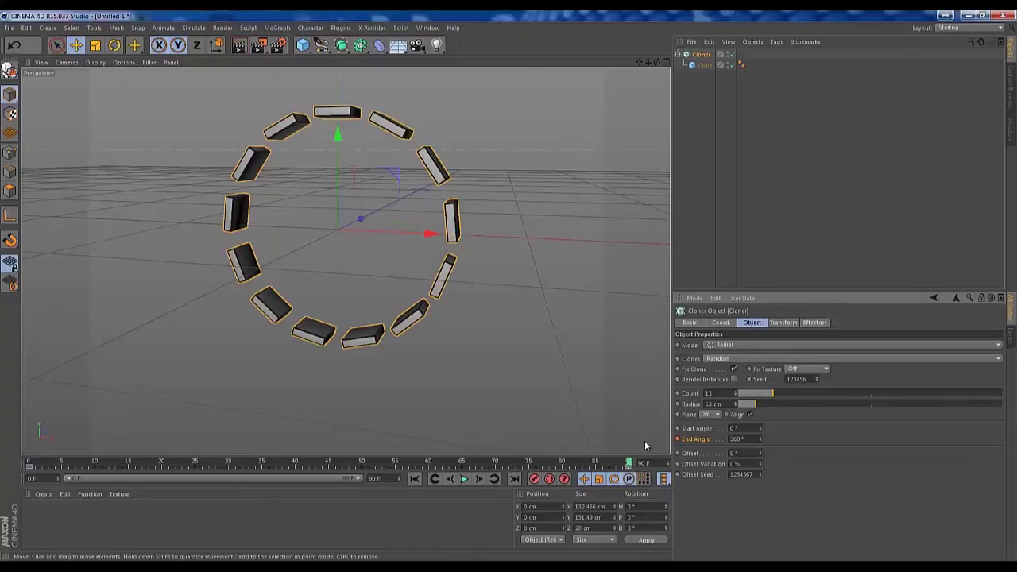
{"action": "mouse_move", "coordinate": [630, 465]}
{"action": "left_mouse_down"}
{"action": "mouse_move", "coordinate": [326, 445]}
{"action": "mouse_move", "coordinate": [62, 445]}
{"action": "mouse_move", "coordinate": [32, 460]}
{"action": "mouse_move", "coordinate": [49, 447]}
{"action": "mouse_move", "coordinate": [117, 461]}
{"action": "mouse_move", "coordinate": [629, 464]}
{"action": "mouse_move", "coordinate": [35, 463]}
{"action": "mouse_move", "coordinate": [299, 463]}
{"action": "mouse_move", "coordinate": [640, 441]}
{"action": "mouse_move", "coordinate": [363, 428]}
{"action": "mouse_move", "coordinate": [188, 429]}
{"action": "mouse_move", "coordinate": [29, 446]}
{"action": "left_mouse_up"}
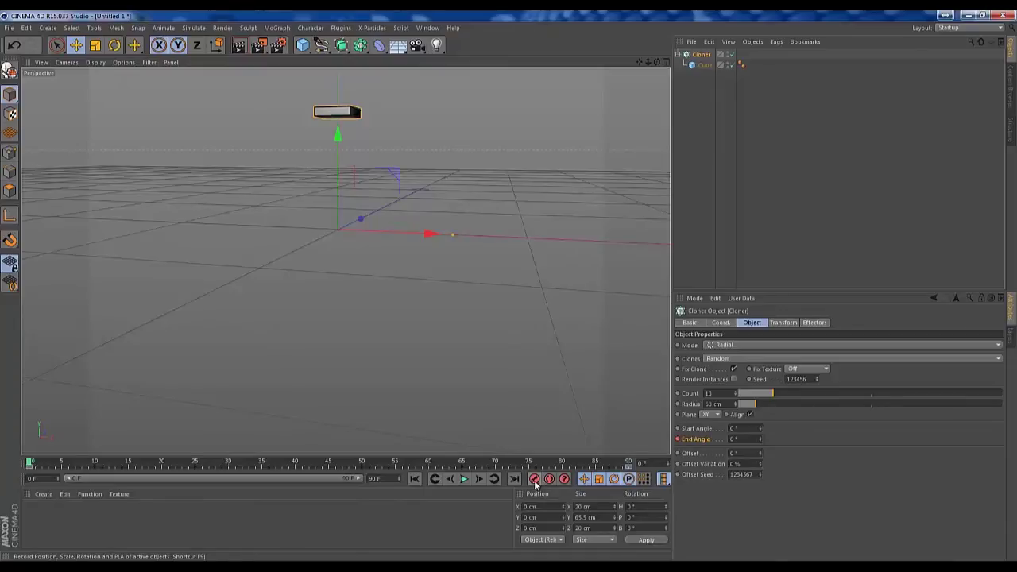
- Delete the end angle's keyframe at frame 0 and its whole animation track
{"action": "left_click", "coordinate": [678, 439]}
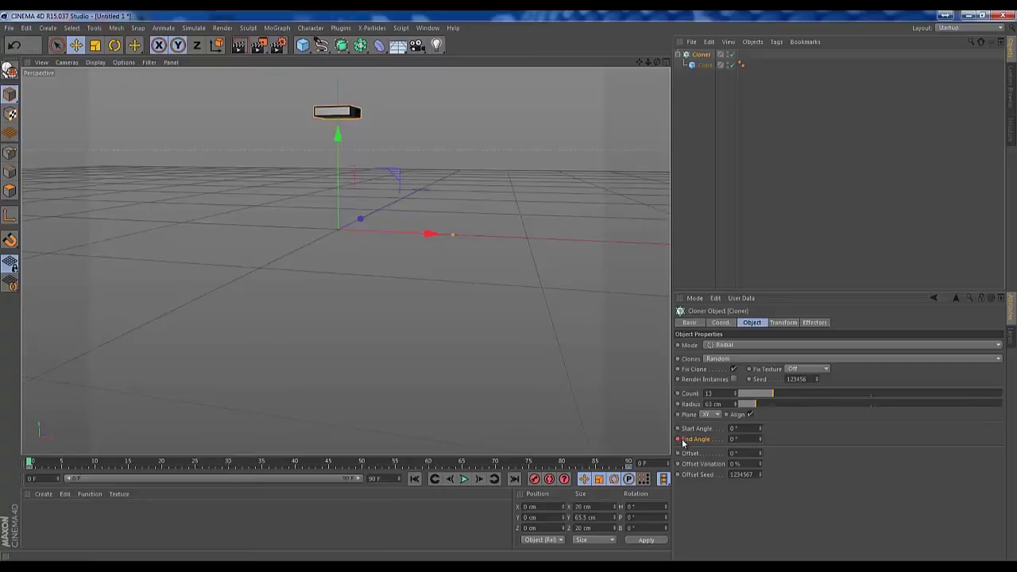
{"action": "right_click", "coordinate": [683, 442]}
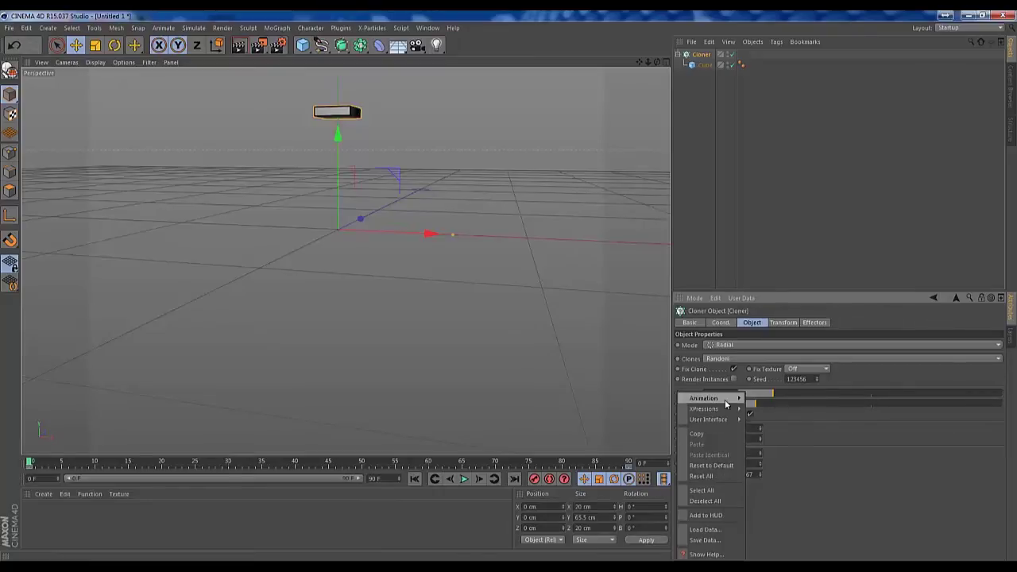
{"action": "mouse_move", "coordinate": [726, 404]}
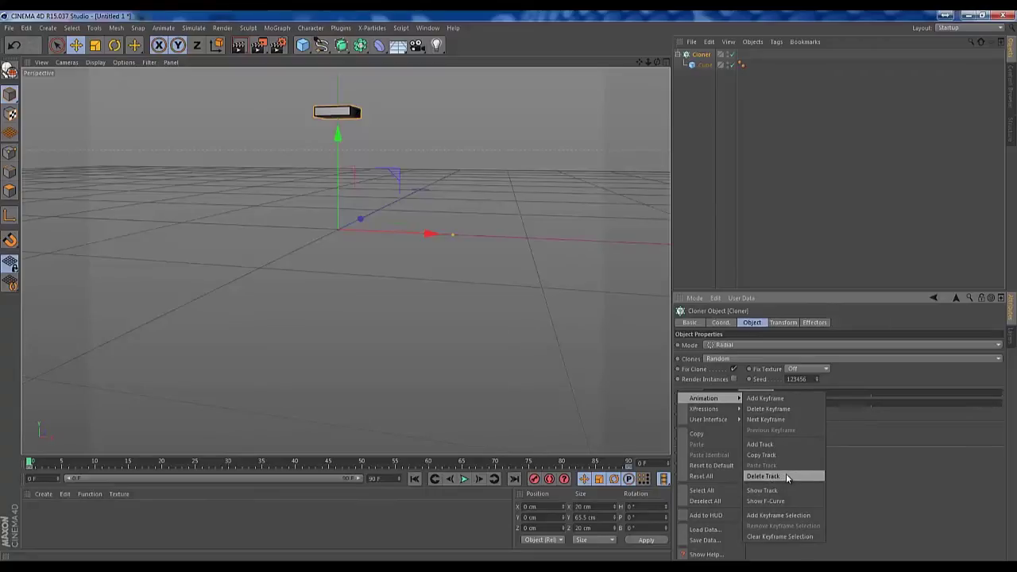
{"action": "left_click", "coordinate": [784, 410]}
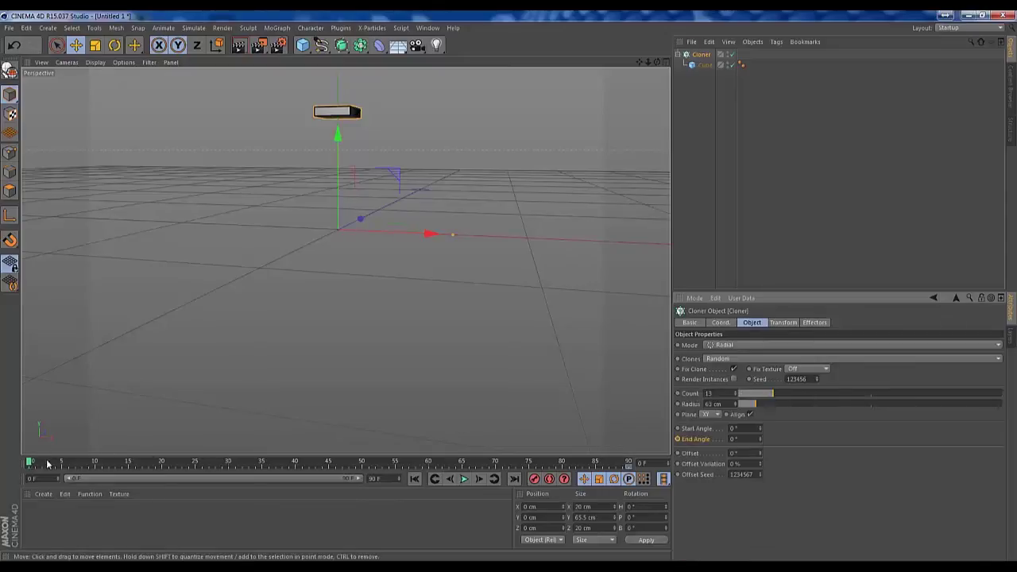
{"action": "right_click", "coordinate": [694, 442]}
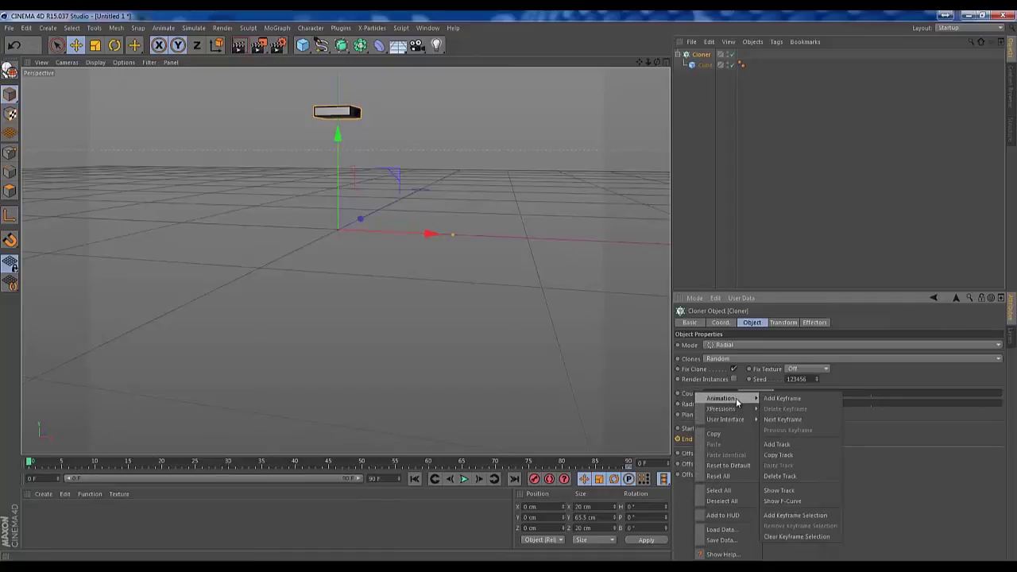
{"action": "left_click", "coordinate": [780, 476]}
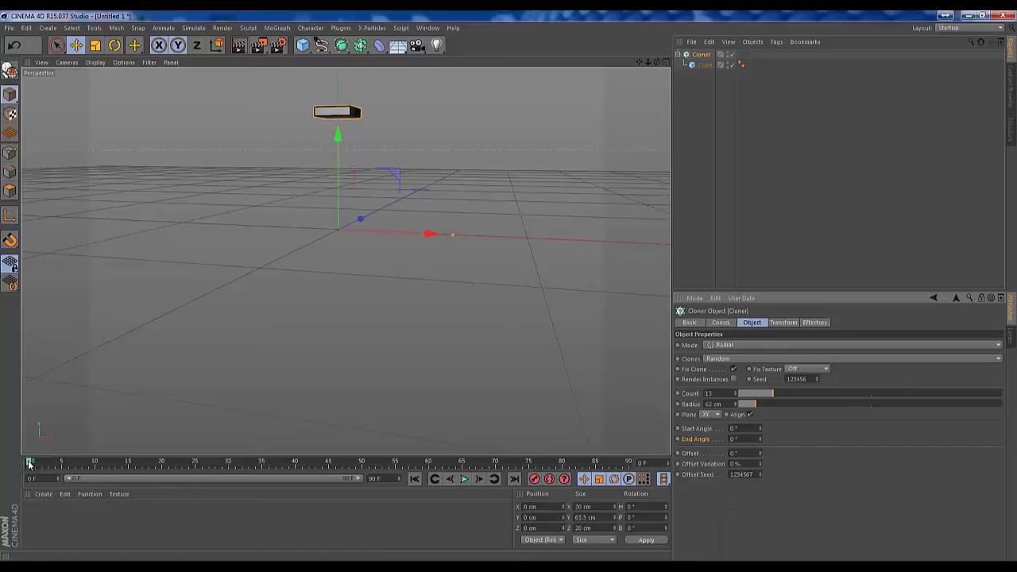
- Set the ring's end angle to 360° to restore the full circle
{"action": "left_click", "coordinate": [749, 438]}
{"action": "type", "text": "360"}
{"action": "key", "text": "Return"}
- Switch the Cloner from Radial to Grid Array mode
{"action": "left_click_drag", "start_coordinate": [515, 283], "coordinate": [421, 347], "text": "alt"}
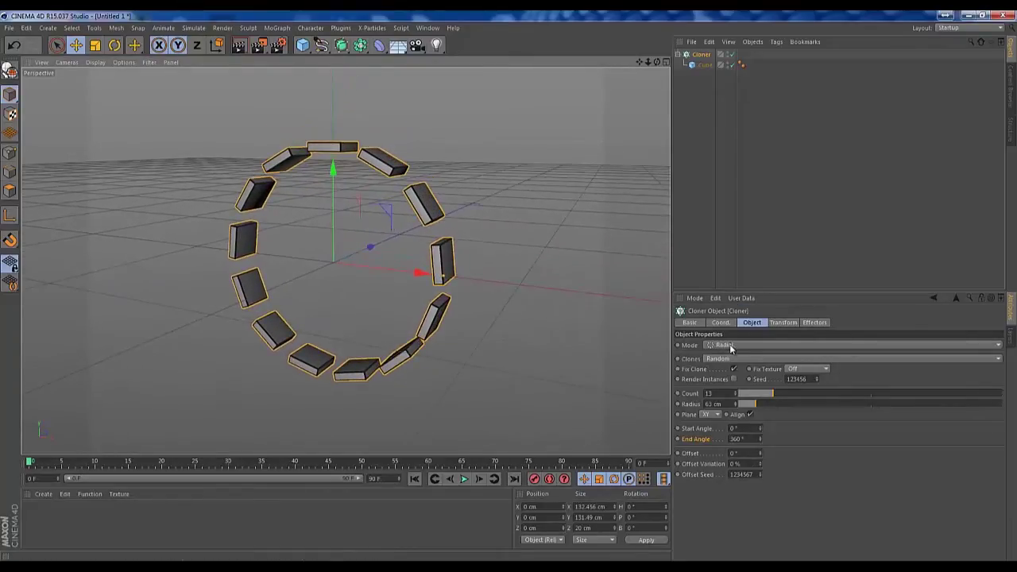
{"action": "left_click", "coordinate": [732, 347]}
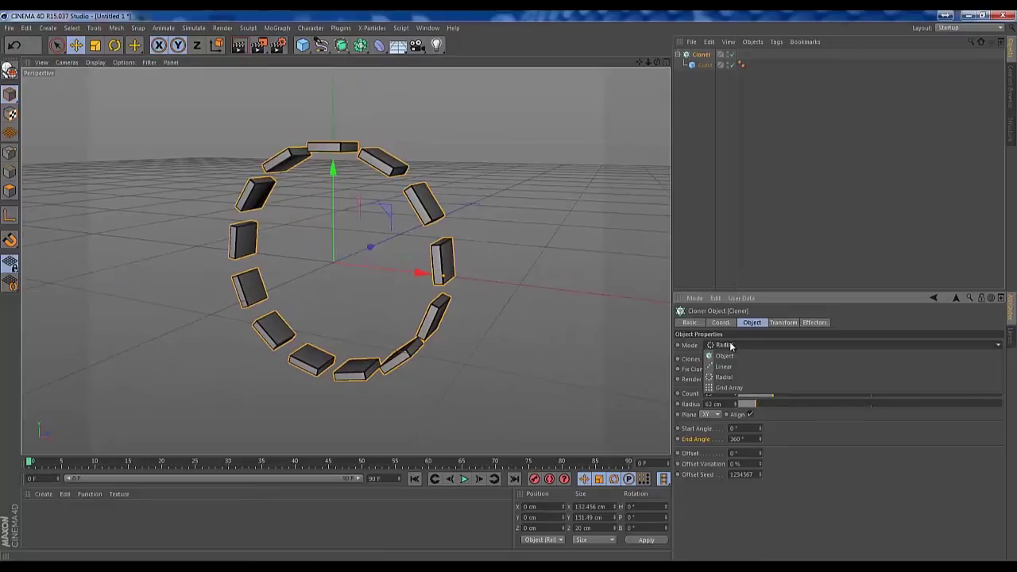
{"action": "left_click", "coordinate": [744, 387]}
{"action": "scroll", "coordinate": [512, 319], "scroll_direction": "down", "scroll_amount": 6}
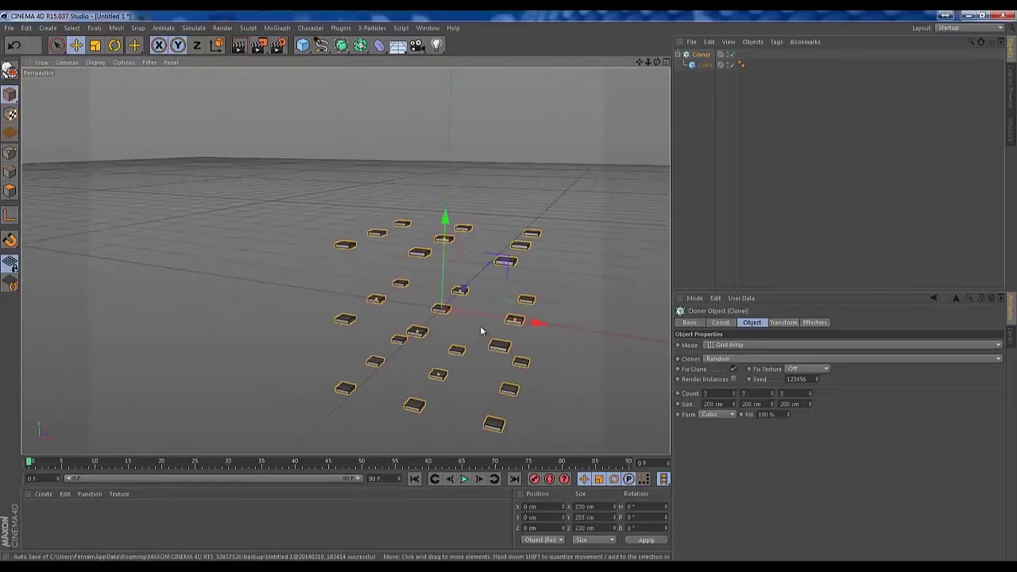
{"action": "middle_click_drag", "start_coordinate": [481, 330], "coordinate": [504, 330], "text": "alt"}
{"action": "mouse_move", "coordinate": [504, 330]}
{"action": "left_mouse_down", "text": "alt"}
{"action": "mouse_move", "coordinate": [445, 310]}
{"action": "mouse_move", "coordinate": [442, 291]}
{"action": "mouse_move", "coordinate": [453, 294]}
{"action": "mouse_move", "coordinate": [406, 320]}
{"action": "mouse_move", "coordinate": [422, 270]}
{"action": "mouse_move", "coordinate": [433, 268]}
{"action": "left_mouse_up", "text": "alt"}
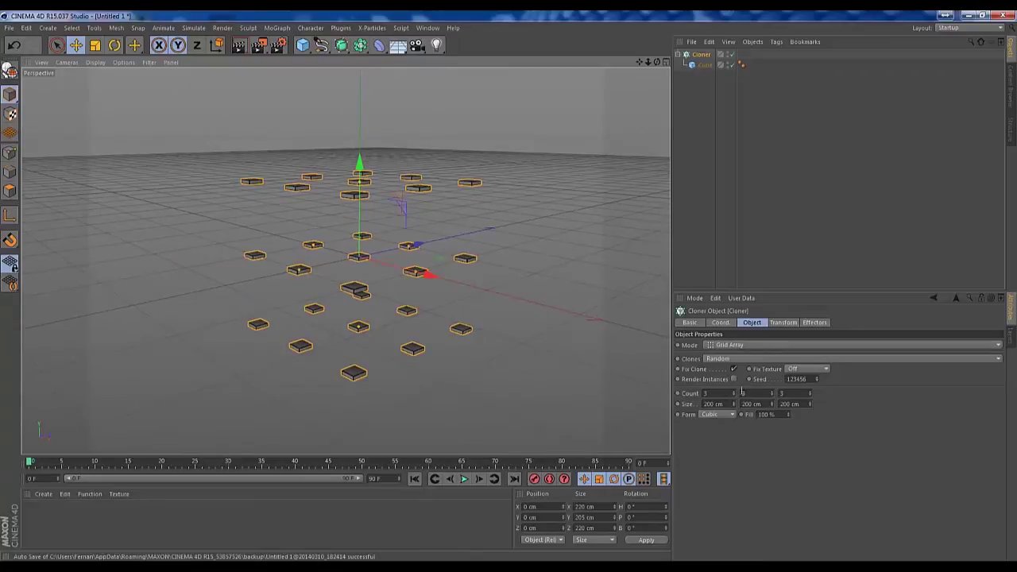
- Set the grid array's count to 20 in all three directions
{"action": "left_click", "coordinate": [704, 394]}
{"action": "type", "text": "20"}
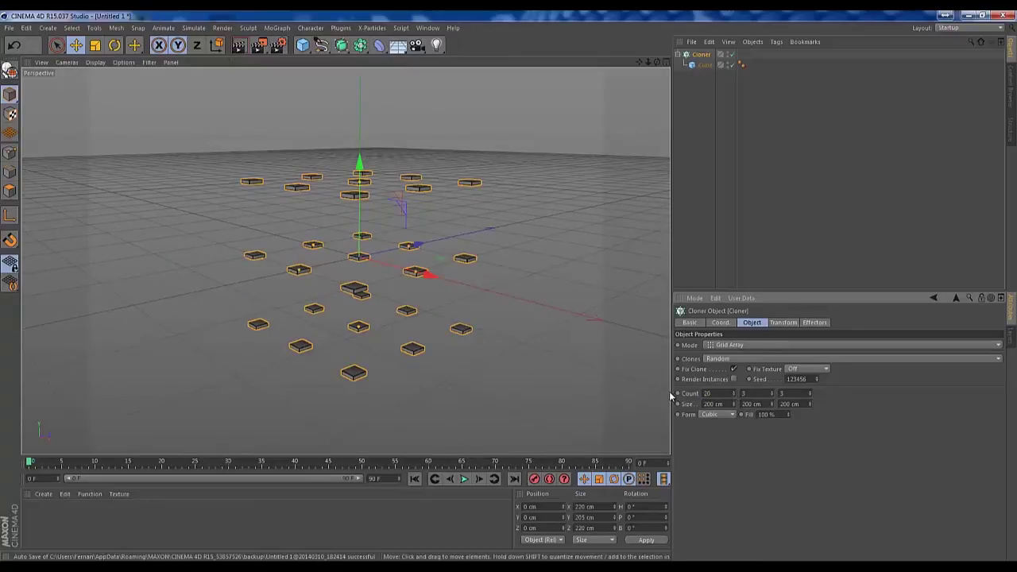
{"action": "key", "text": "Return"}
{"action": "key", "text": "Tab"}
{"action": "type", "text": "20"}
{"action": "key", "text": "Return"}
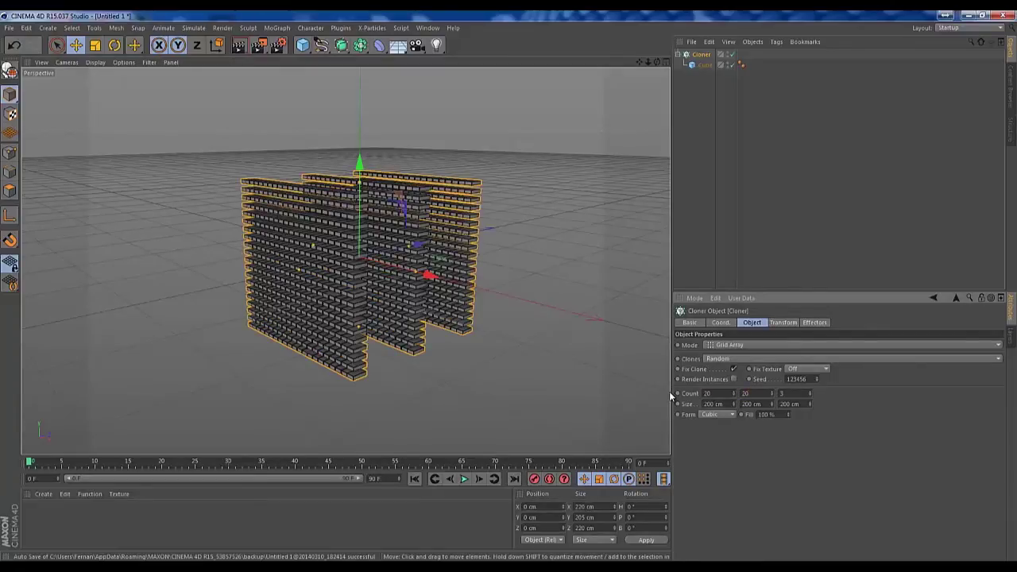
{"action": "key", "text": "Tab"}
{"action": "type", "text": "20"}
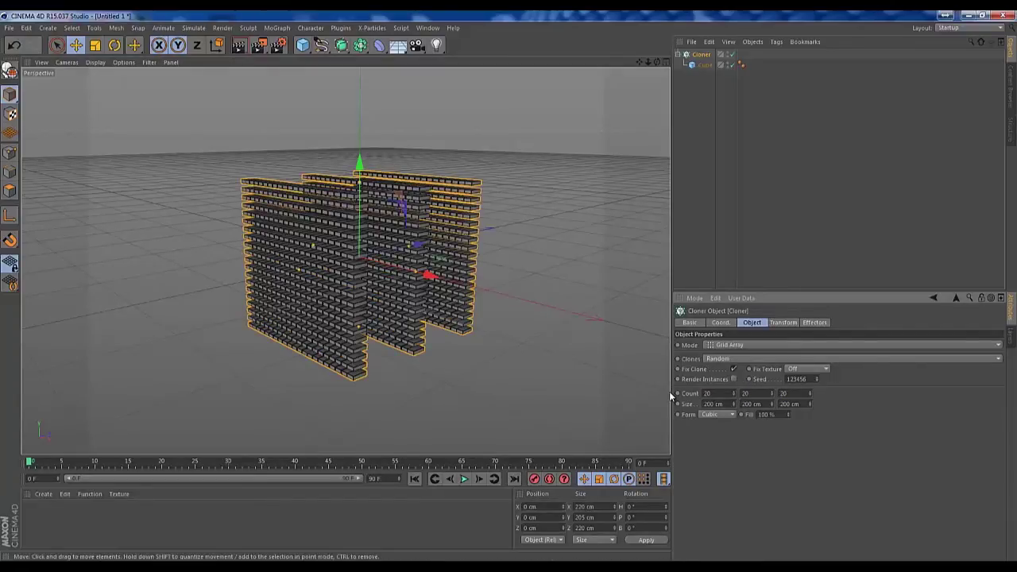
{"action": "left_click", "coordinate": [518, 356]}
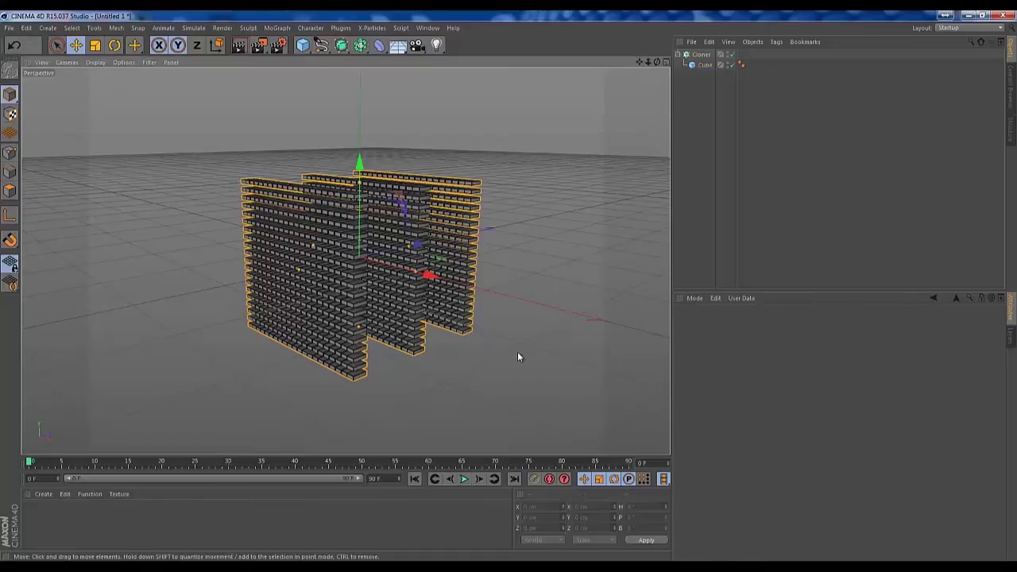
{"action": "left_click", "coordinate": [701, 55]}
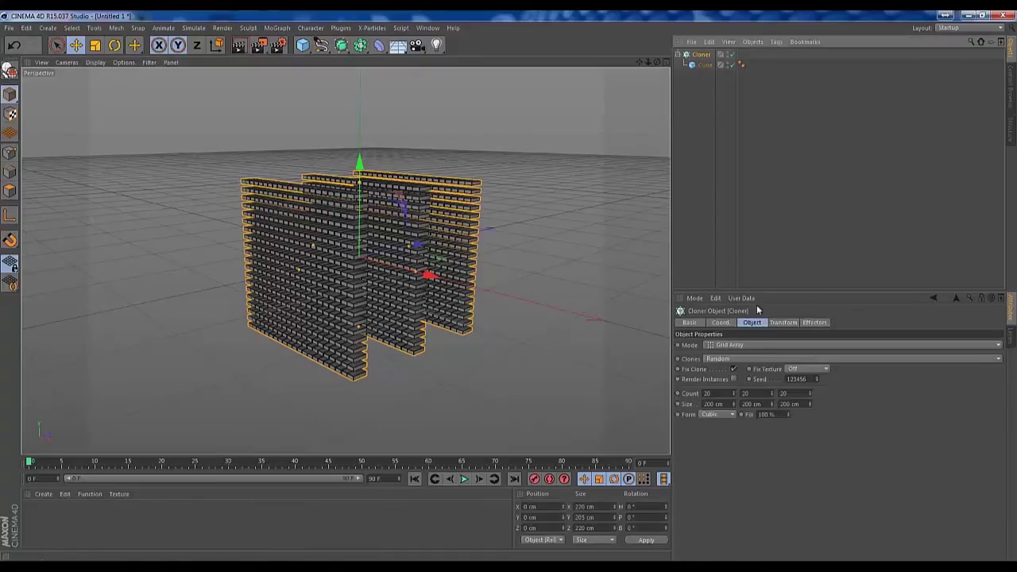
{"action": "left_click", "coordinate": [798, 392]}
{"action": "left_click", "coordinate": [483, 297]}
- Examine the dense cubic grid of clones from different angles and distances
{"action": "mouse_move", "coordinate": [465, 299]}
{"action": "left_mouse_down", "text": "alt"}
{"action": "mouse_move", "coordinate": [490, 326]}
{"action": "mouse_move", "coordinate": [544, 323]}
{"action": "left_mouse_up", "text": "alt"}
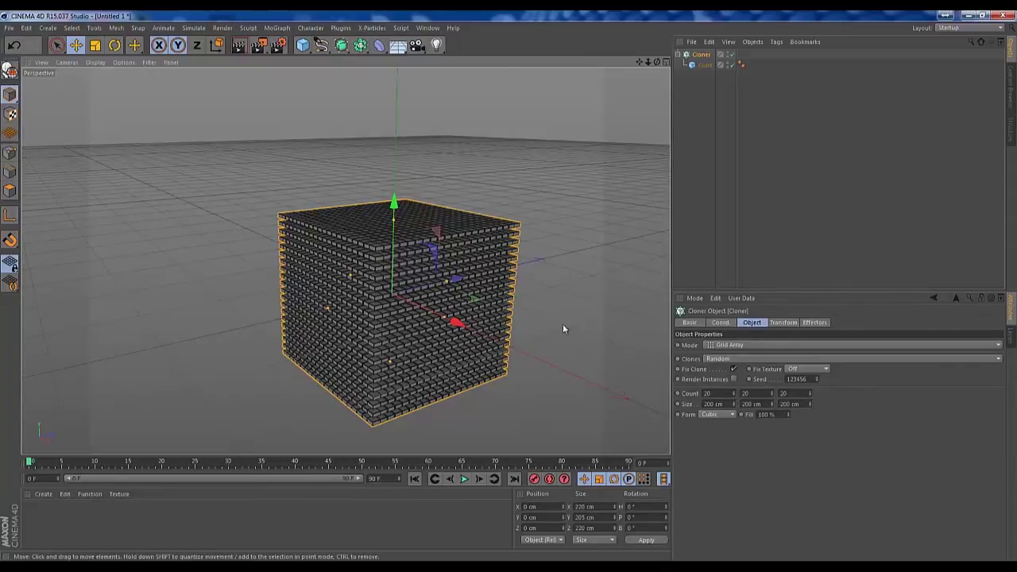
{"action": "mouse_move", "coordinate": [546, 320]}
{"action": "left_mouse_down", "text": "alt"}
{"action": "mouse_move", "coordinate": [520, 279]}
{"action": "mouse_move", "coordinate": [511, 303]}
{"action": "left_mouse_up", "text": "alt"}
{"action": "scroll", "coordinate": [437, 298], "scroll_direction": "up", "scroll_amount": 2}
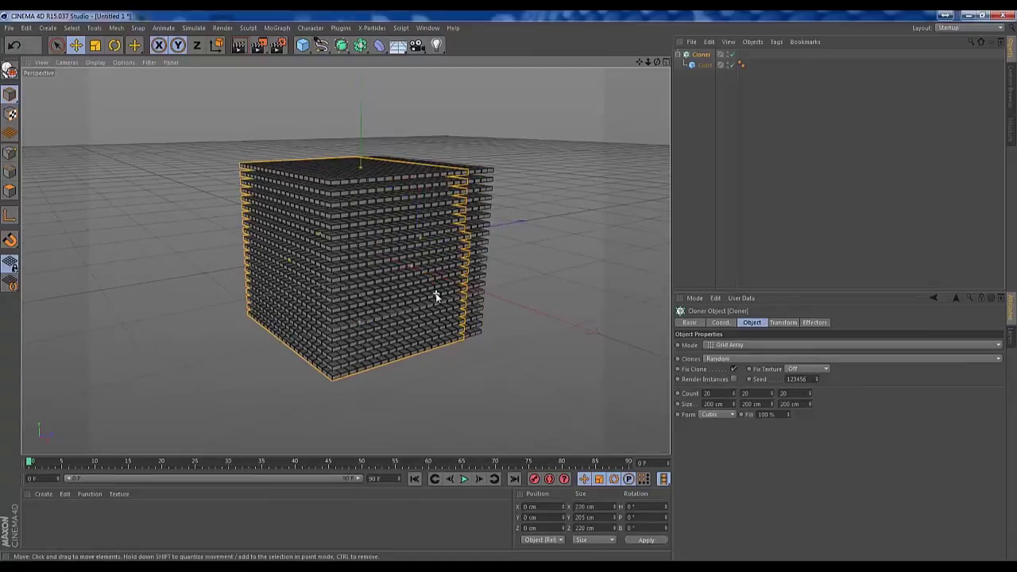
{"action": "scroll", "coordinate": [437, 298], "scroll_direction": "up", "scroll_amount": 1}
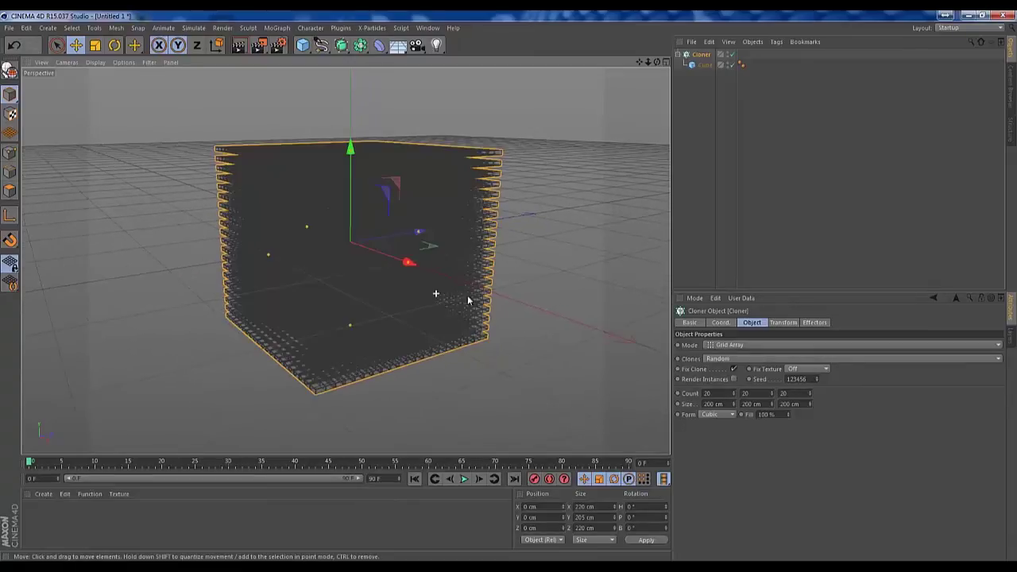
{"action": "scroll", "coordinate": [505, 348], "scroll_direction": "up", "scroll_amount": 2}
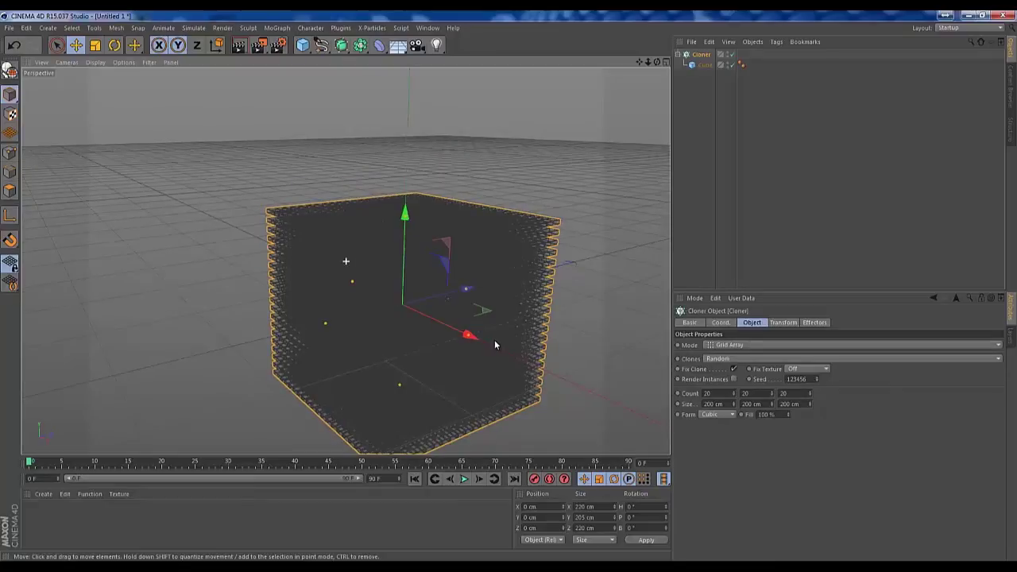
{"action": "left_click_drag", "start_coordinate": [508, 334], "coordinate": [509, 319], "text": "alt"}
{"action": "mouse_move", "coordinate": [506, 283]}
{"action": "left_mouse_down", "text": "alt"}
{"action": "mouse_move", "coordinate": [503, 268]}
{"action": "mouse_move", "coordinate": [428, 289]}
{"action": "left_mouse_up", "text": "alt"}
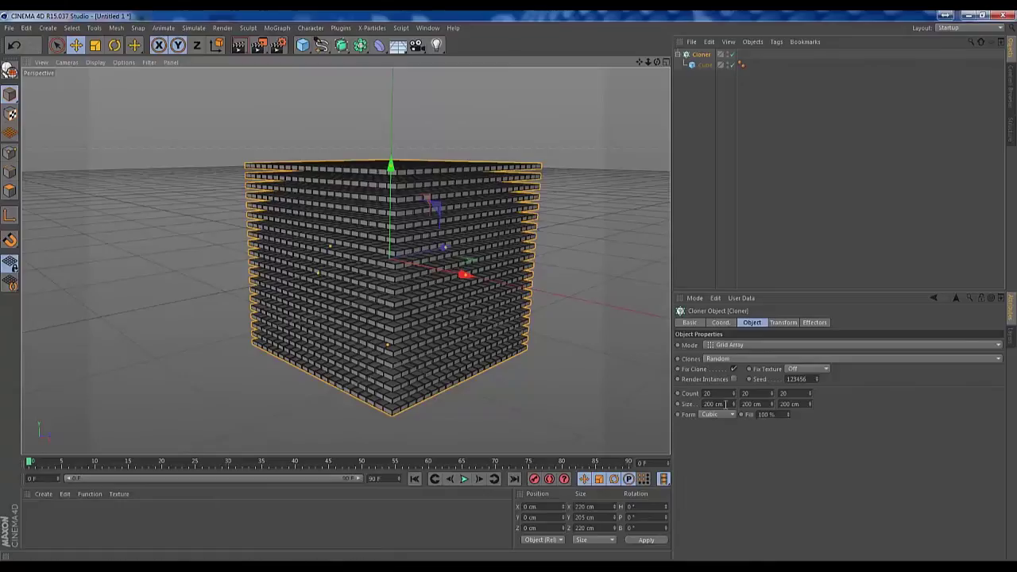
- Reduce the grid's vertical count to 1 so the clones form a single flat layer
{"action": "left_click_drag", "start_coordinate": [346, 261], "coordinate": [343, 261], "text": "alt"}
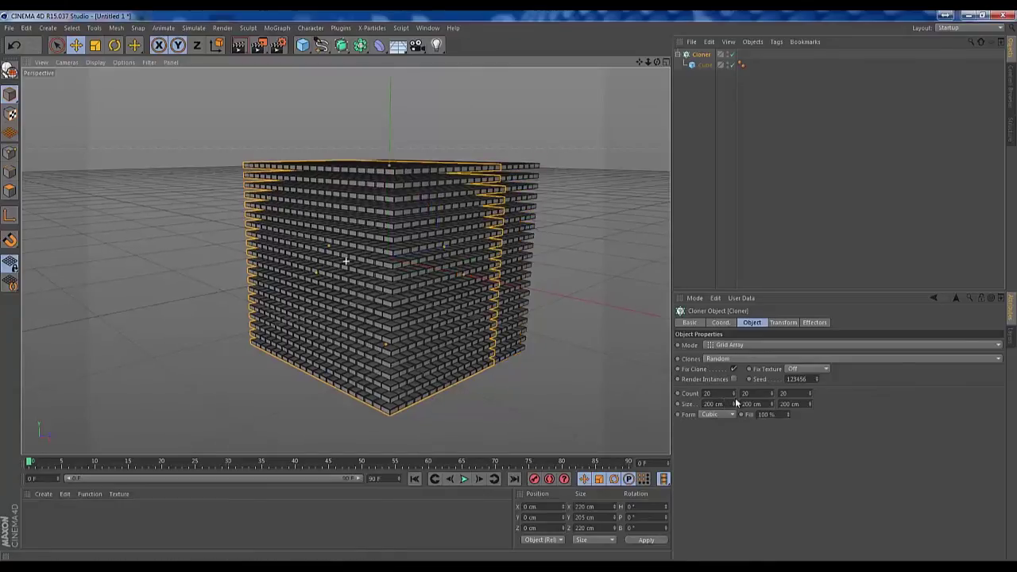
{"action": "double_click", "coordinate": [758, 392]}
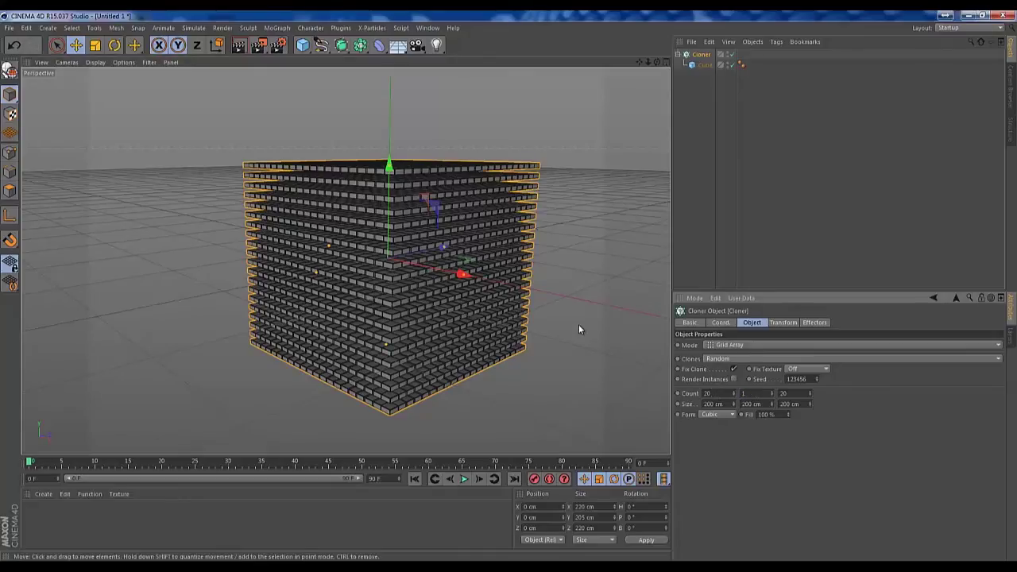
{"action": "scroll", "coordinate": [513, 325], "scroll_direction": "up", "scroll_amount": 6}
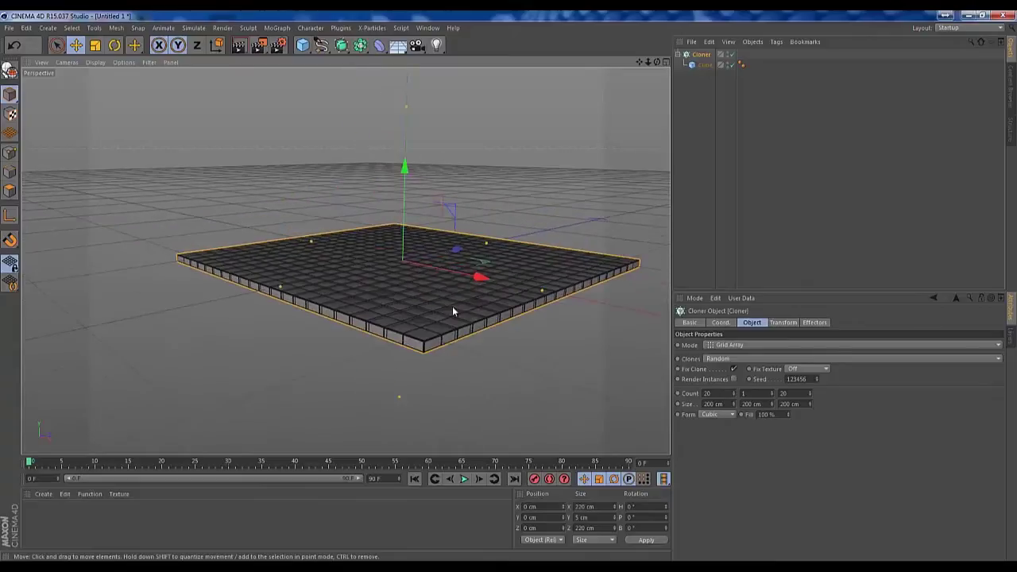
- Set the grid array's size to 400 cm in X and Z to widen the flat layer of clones
{"action": "left_click_drag", "start_coordinate": [452, 312], "coordinate": [515, 364], "text": "alt"}
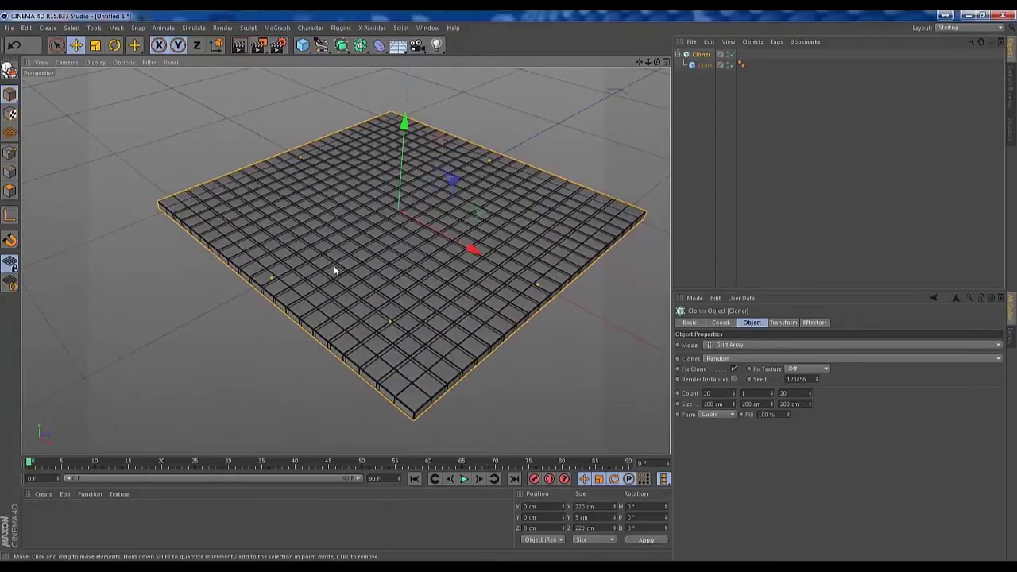
{"action": "left_click_drag", "start_coordinate": [397, 293], "coordinate": [643, 413], "text": "alt"}
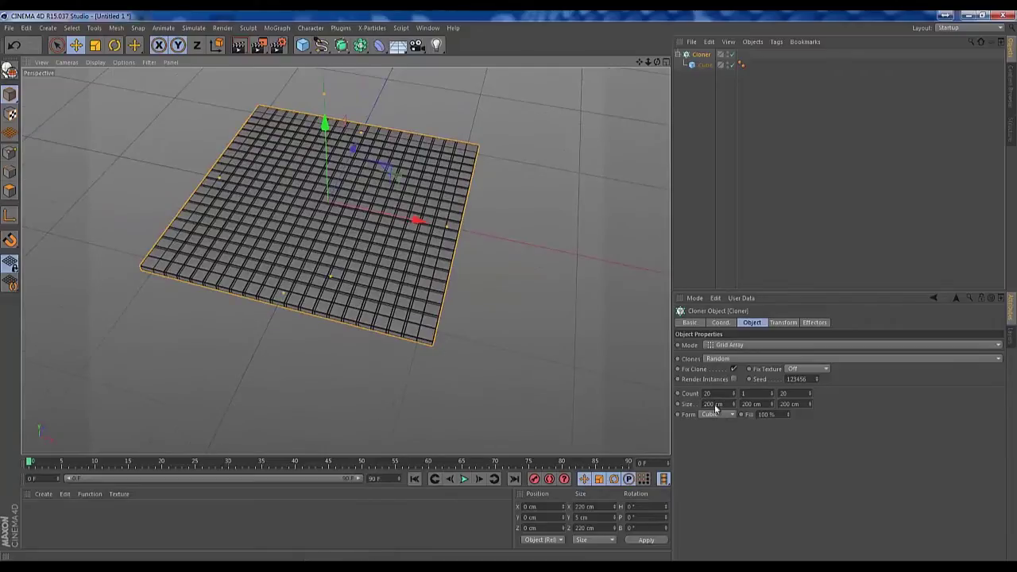
{"action": "middle_click_drag", "start_coordinate": [402, 337], "coordinate": [401, 341], "text": "alt"}
{"action": "left_click_drag", "start_coordinate": [723, 404], "coordinate": [705, 404]}
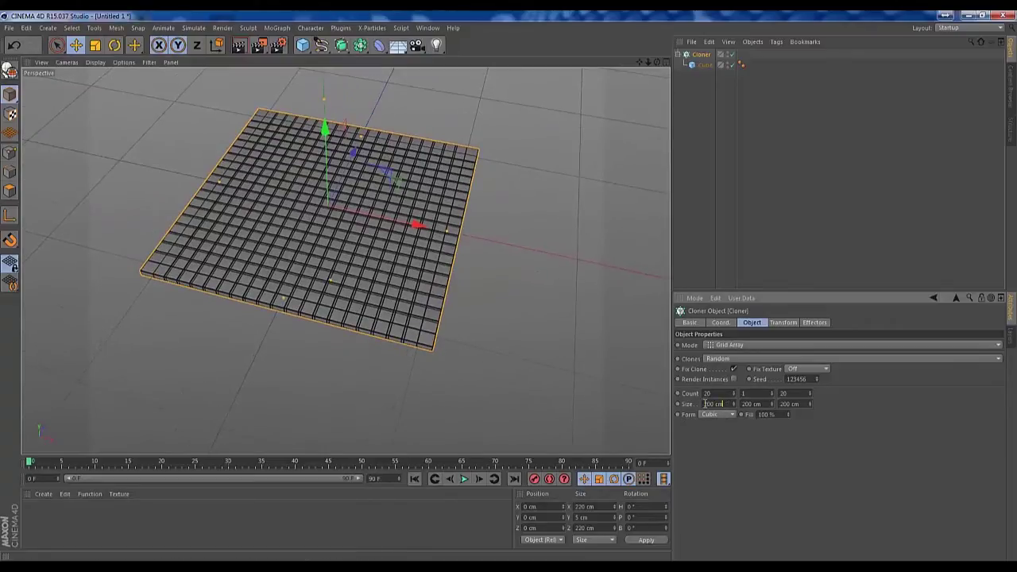
{"action": "type", "text": "400"}
{"action": "key", "text": "Return"}
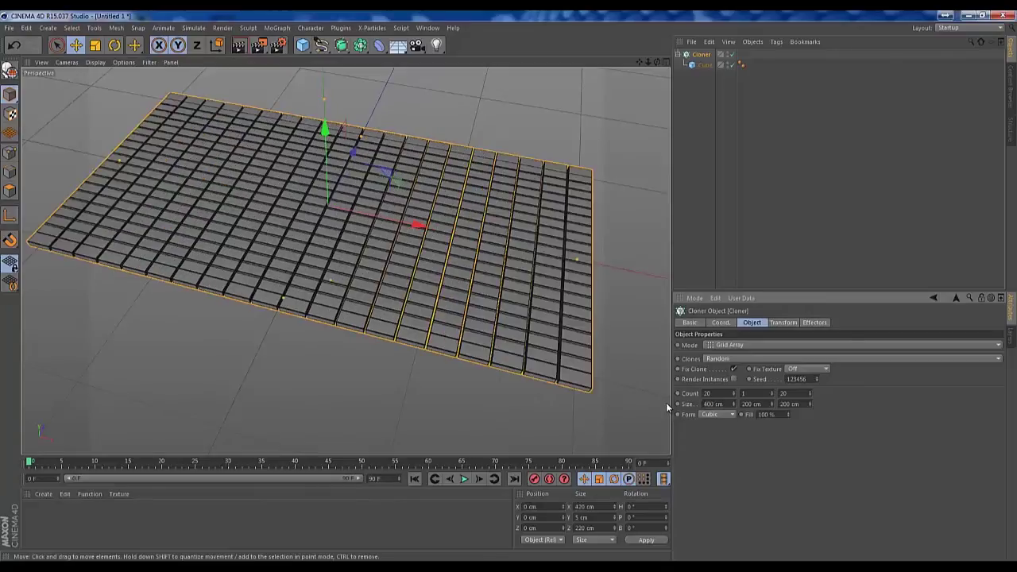
{"action": "left_click_drag", "start_coordinate": [801, 405], "coordinate": [755, 405]}
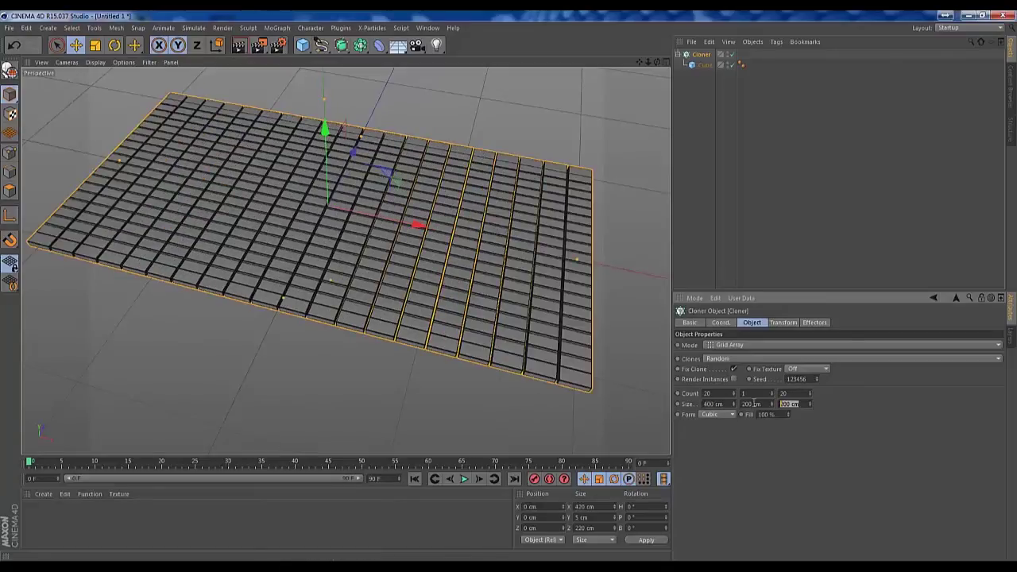
{"action": "type", "text": "1"}
{"action": "key", "text": "Return"}
- Examine the widened flat layer of clones from different angles and distances
{"action": "mouse_move", "coordinate": [472, 299]}
{"action": "left_mouse_down", "text": "alt"}
{"action": "mouse_move", "coordinate": [411, 267]}
{"action": "mouse_move", "coordinate": [345, 261]}
{"action": "left_mouse_up", "text": "alt"}
{"action": "right_click_drag", "start_coordinate": [345, 261], "coordinate": [425, 246], "text": "alt"}
{"action": "right_click_drag", "start_coordinate": [416, 290], "coordinate": [508, 278], "text": "alt"}
{"action": "right_click_drag", "start_coordinate": [479, 286], "coordinate": [511, 278], "text": "alt"}
{"action": "mouse_move", "coordinate": [511, 276]}
{"action": "left_mouse_down", "text": "alt"}
{"action": "mouse_move", "coordinate": [463, 257]}
{"action": "mouse_move", "coordinate": [450, 236]}
{"action": "mouse_move", "coordinate": [370, 262]}
{"action": "mouse_move", "coordinate": [490, 299]}
{"action": "mouse_move", "coordinate": [468, 288]}
{"action": "mouse_move", "coordinate": [463, 262]}
{"action": "left_mouse_up", "text": "alt"}
{"action": "right_click_drag", "start_coordinate": [463, 263], "coordinate": [380, 296], "text": "alt"}
{"action": "mouse_move", "coordinate": [380, 296]}
{"action": "left_mouse_down", "text": "alt"}
{"action": "mouse_move", "coordinate": [471, 277]}
{"action": "mouse_move", "coordinate": [531, 297]}
{"action": "mouse_move", "coordinate": [405, 305]}
{"action": "mouse_move", "coordinate": [389, 289]}
{"action": "mouse_move", "coordinate": [382, 304]}
{"action": "mouse_move", "coordinate": [424, 294]}
{"action": "mouse_move", "coordinate": [416, 294]}
{"action": "mouse_move", "coordinate": [427, 279]}
{"action": "left_mouse_up", "text": "alt"}
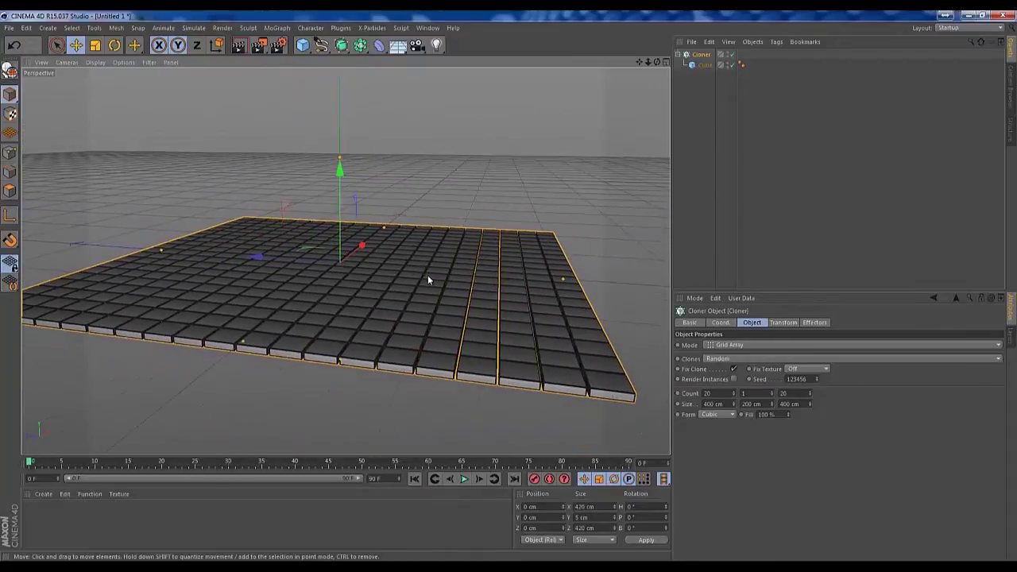
{"action": "right_click_drag", "start_coordinate": [427, 279], "coordinate": [384, 292], "text": "alt"}
{"action": "left_click_drag", "start_coordinate": [384, 292], "coordinate": [399, 294], "text": "alt"}
{"action": "middle_click_drag", "start_coordinate": [399, 294], "coordinate": [383, 283], "text": "alt"}
{"action": "left_click_drag", "start_coordinate": [383, 283], "coordinate": [378, 299], "text": "alt"}
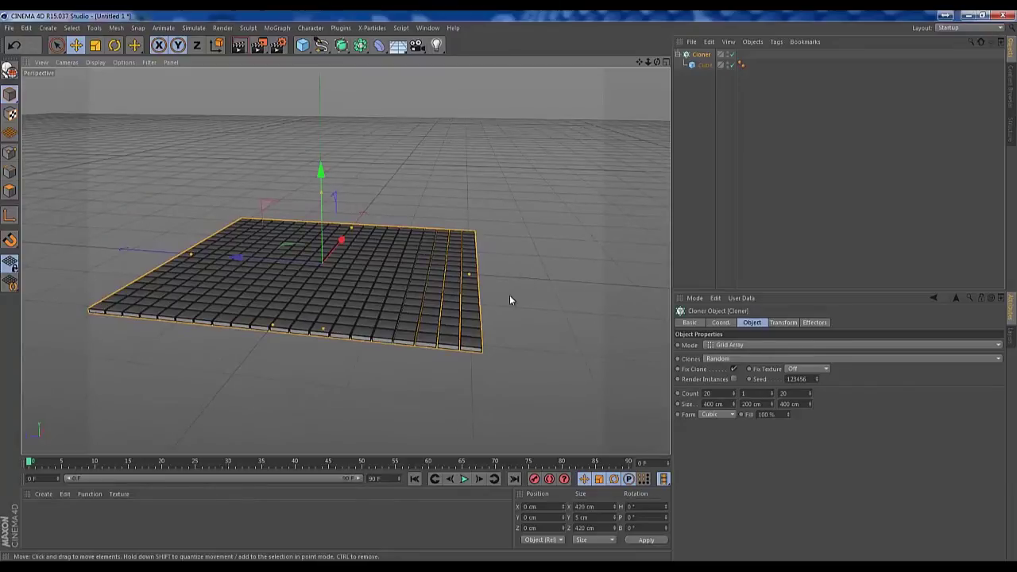
- Change the grid array's form from Cubic to Sphere
{"action": "left_click", "coordinate": [729, 415]}
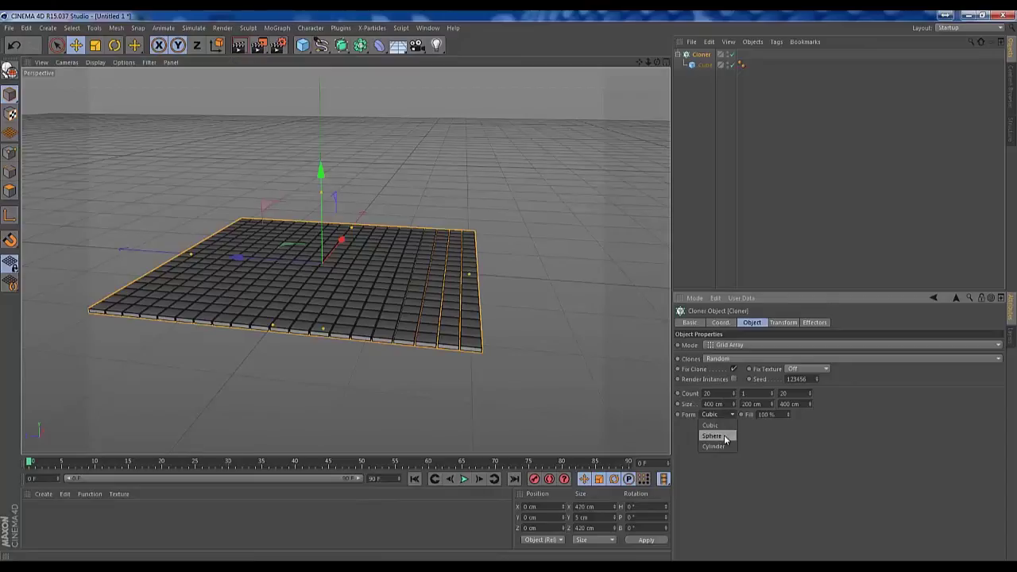
{"action": "left_click", "coordinate": [725, 438]}
{"action": "middle_click_drag", "start_coordinate": [551, 278], "coordinate": [543, 299], "text": "alt"}
{"action": "right_click_drag", "start_coordinate": [543, 300], "coordinate": [435, 324], "text": "alt"}
- Reduce the sphere-form array's count to 5 in X and Z
{"action": "left_click_drag", "start_coordinate": [716, 394], "coordinate": [683, 394]}
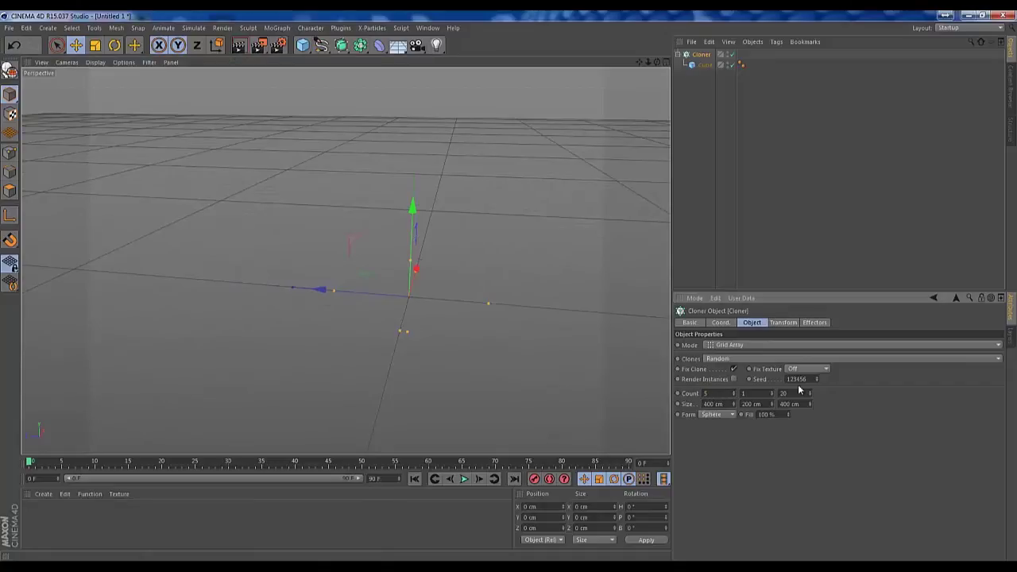
{"action": "key", "text": "Return"}
{"action": "middle_click_drag", "start_coordinate": [402, 272], "coordinate": [395, 284], "text": "alt"}
{"action": "right_click_drag", "start_coordinate": [395, 284], "coordinate": [305, 297], "text": "alt"}
{"action": "left_click_drag", "start_coordinate": [304, 301], "coordinate": [512, 309], "text": "alt"}
- Set the grid array's size to 100 cm in all three directions
{"action": "left_click_drag", "start_coordinate": [710, 404], "coordinate": [668, 395]}
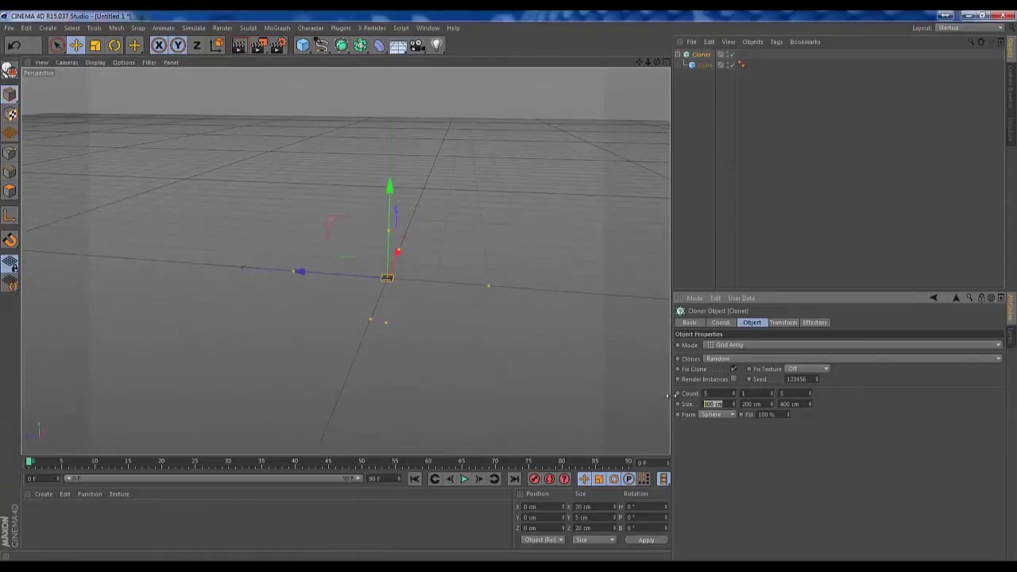
{"action": "type", "text": "100"}
{"action": "key", "text": "Tab"}
{"action": "type", "text": "100"}
{"action": "key", "text": "Tab"}
{"action": "type", "text": "10"}
{"action": "left_click_drag", "start_coordinate": [549, 289], "coordinate": [548, 334], "text": "alt"}
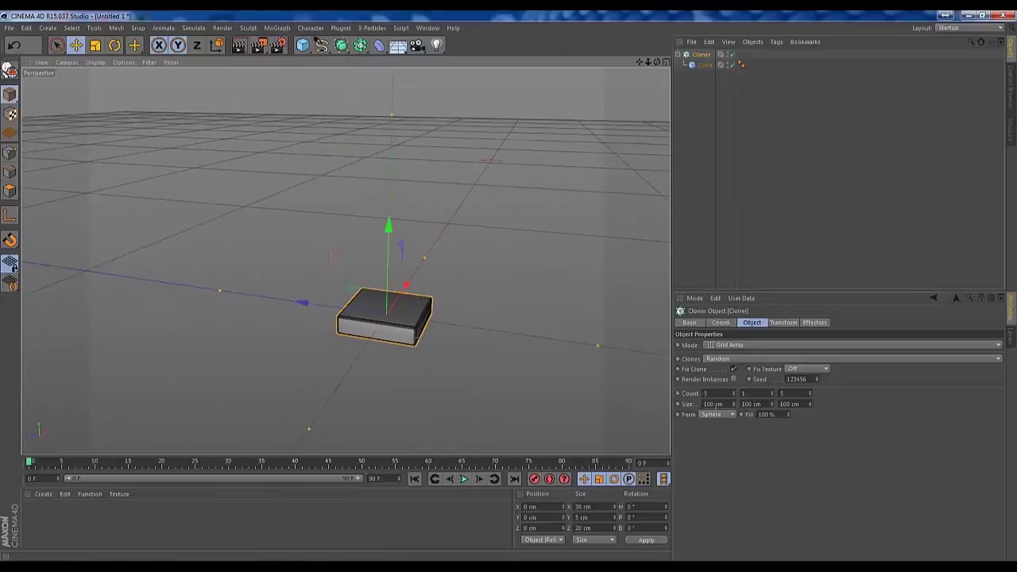
- Change the grid array's form to Cylinder and raise its vertical count to stack more layers
{"action": "left_click", "coordinate": [722, 415]}
{"action": "left_click", "coordinate": [720, 448]}
{"action": "scroll", "coordinate": [477, 310], "scroll_direction": "down", "scroll_amount": 6}
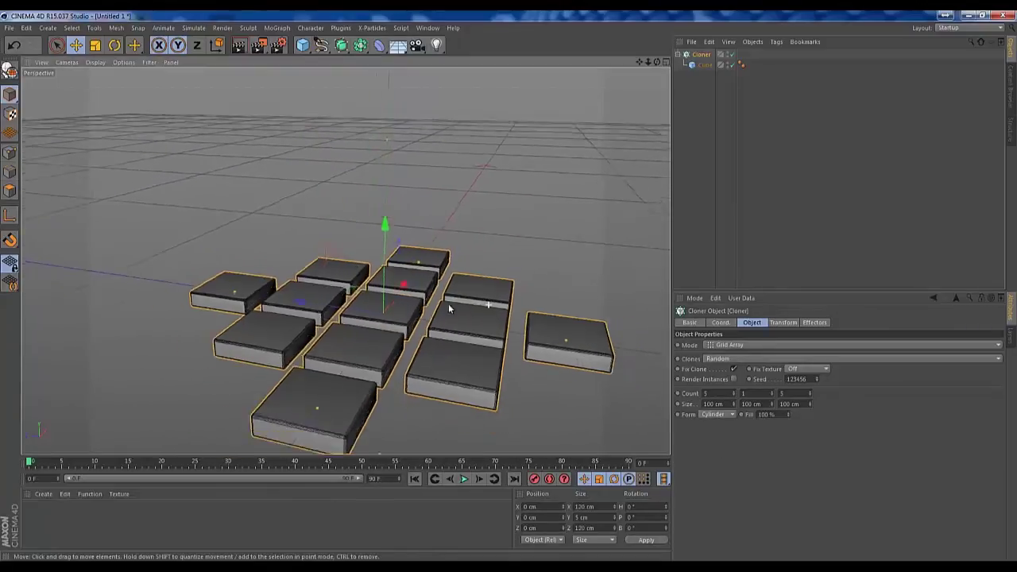
{"action": "left_click_drag", "start_coordinate": [501, 332], "coordinate": [526, 353], "text": "alt"}
{"action": "left_click_drag", "start_coordinate": [773, 392], "coordinate": [772, 390]}
{"action": "mouse_move", "coordinate": [513, 364]}
{"action": "left_mouse_down", "text": "alt"}
{"action": "mouse_move", "coordinate": [498, 323]}
{"action": "mouse_move", "coordinate": [505, 328]}
{"action": "mouse_move", "coordinate": [488, 345]}
{"action": "mouse_move", "coordinate": [486, 328]}
{"action": "mouse_move", "coordinate": [530, 306]}
{"action": "mouse_move", "coordinate": [549, 315]}
{"action": "mouse_move", "coordinate": [514, 373]}
{"action": "mouse_move", "coordinate": [516, 416]}
{"action": "mouse_move", "coordinate": [454, 334]}
{"action": "mouse_move", "coordinate": [517, 246]}
{"action": "mouse_move", "coordinate": [450, 299]}
{"action": "left_mouse_up", "text": "alt"}
- Switch the array's form back to Sphere and raise the counts to 17 in X and 16 in Y
{"action": "left_click", "coordinate": [717, 414]}
{"action": "left_click", "coordinate": [713, 429]}
{"action": "mouse_move", "coordinate": [771, 394]}
{"action": "left_mouse_down"}
{"action": "mouse_move", "coordinate": [735, 395]}
{"action": "mouse_move", "coordinate": [735, 371]}
{"action": "left_mouse_up"}
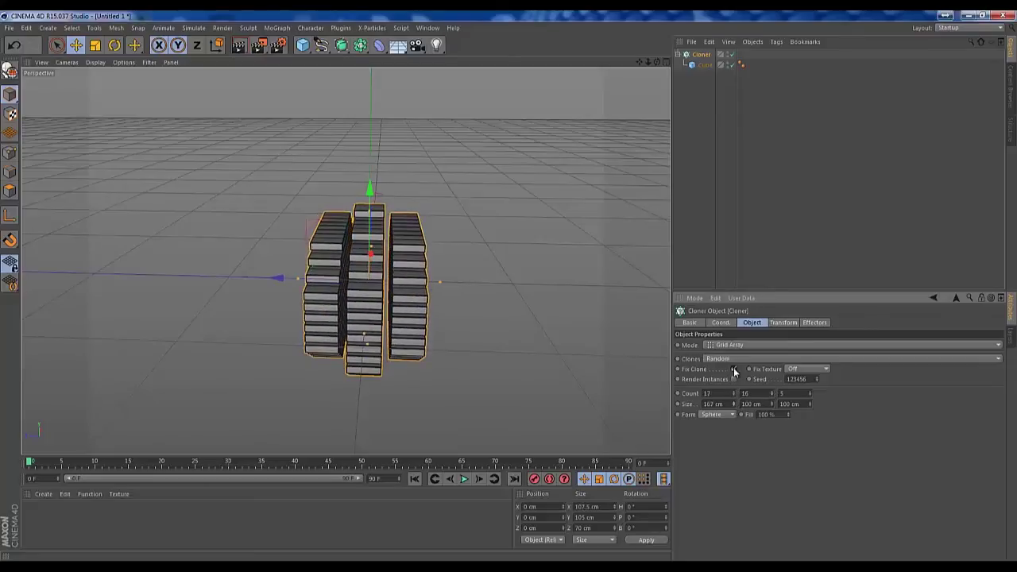
- Set the sphere-form array's size to 200 cm in X and Z
{"action": "double_click", "coordinate": [728, 404]}
{"action": "type", "text": "200"}
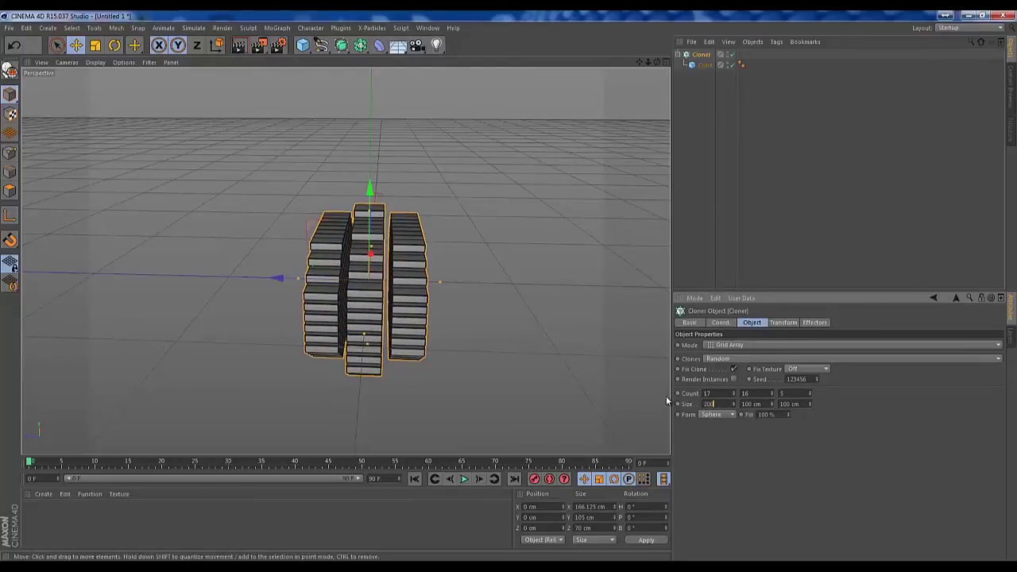
{"action": "key", "text": "Return"}
{"action": "left_click_drag", "start_coordinate": [803, 406], "coordinate": [743, 397]}
{"action": "type", "text": "20"}
{"action": "key", "text": "Return"}
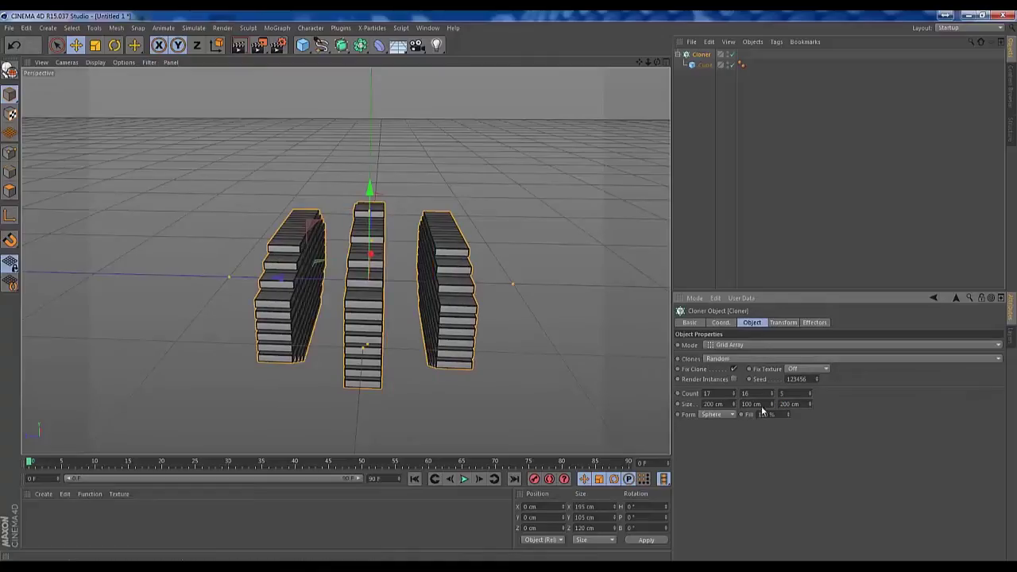
- Raise the sphere-form array's Z count to 10
{"action": "left_click_drag", "start_coordinate": [809, 393], "coordinate": [808, 387]}
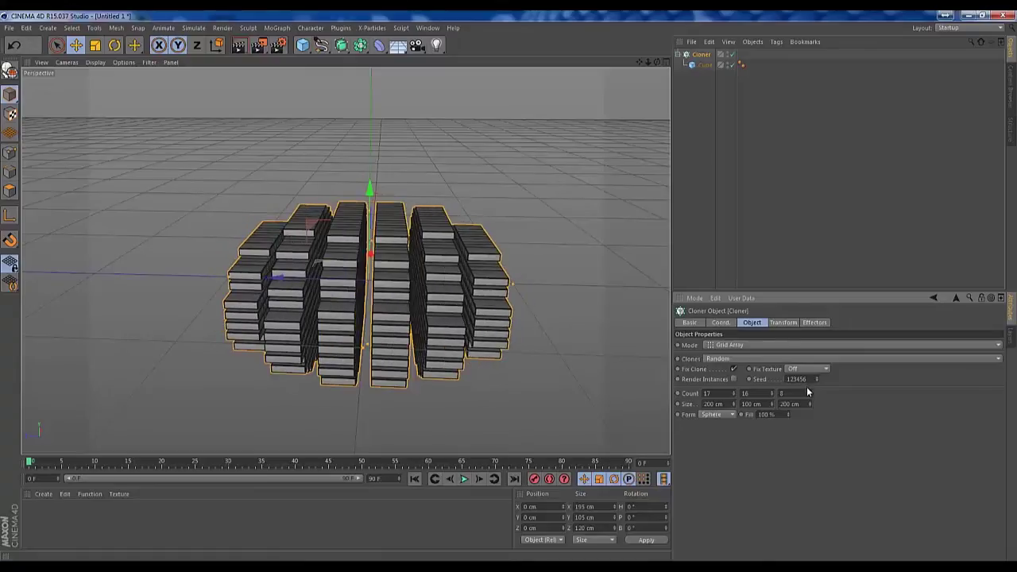
{"action": "left_click", "coordinate": [810, 393]}
{"action": "left_click", "coordinate": [809, 392]}
{"action": "left_click_drag", "start_coordinate": [561, 382], "coordinate": [631, 377], "text": "alt"}
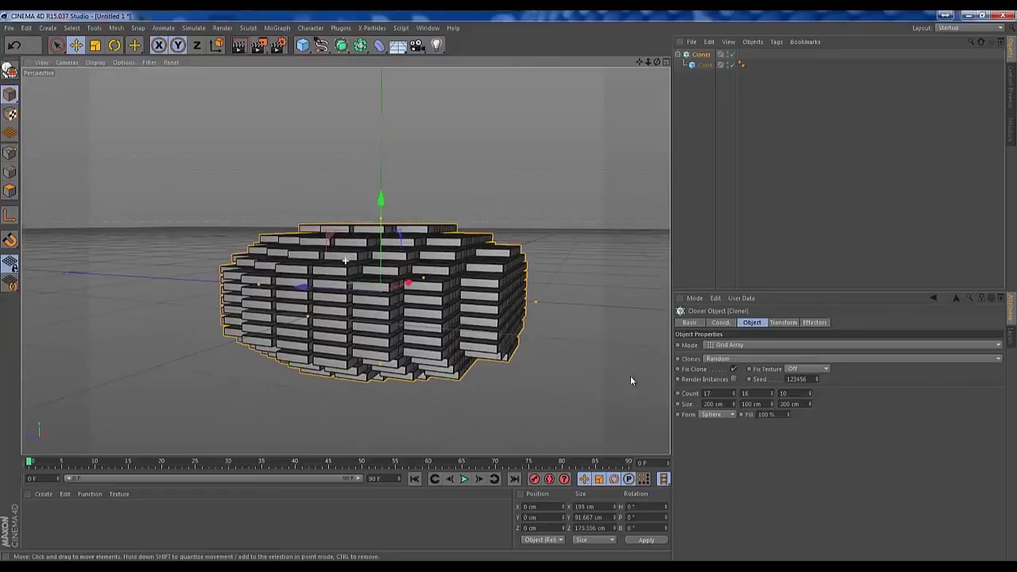
- Set the sphere-form array's Y and X counts to 10
{"action": "mouse_move", "coordinate": [771, 395]}
{"action": "left_mouse_down"}
{"action": "mouse_move", "coordinate": [768, 380]}
{"action": "mouse_move", "coordinate": [771, 411]}
{"action": "mouse_move", "coordinate": [760, 393]}
{"action": "left_mouse_up"}
{"action": "left_click", "coordinate": [760, 394]}
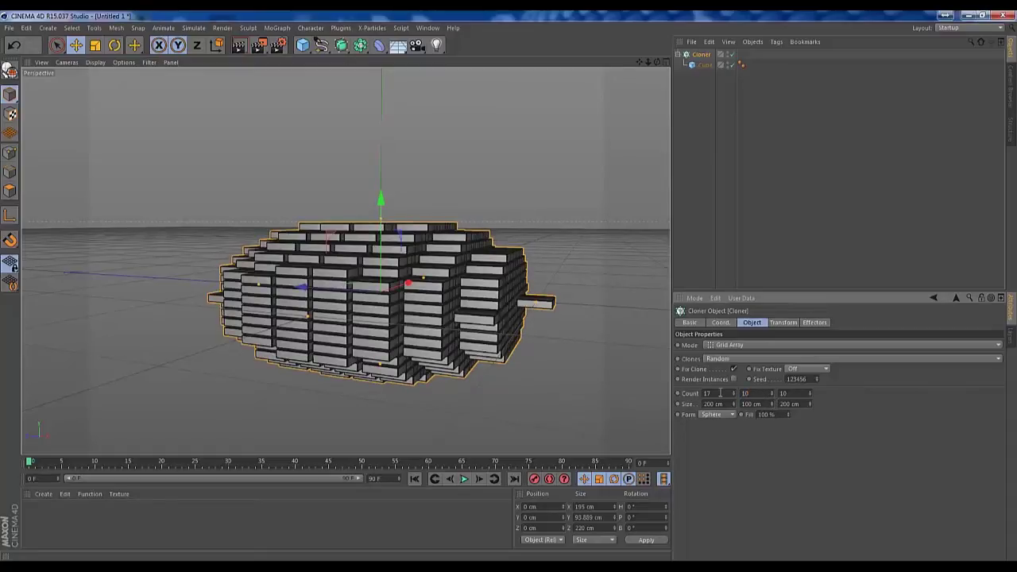
{"action": "key", "text": "Return"}
{"action": "left_click", "coordinate": [722, 393]}
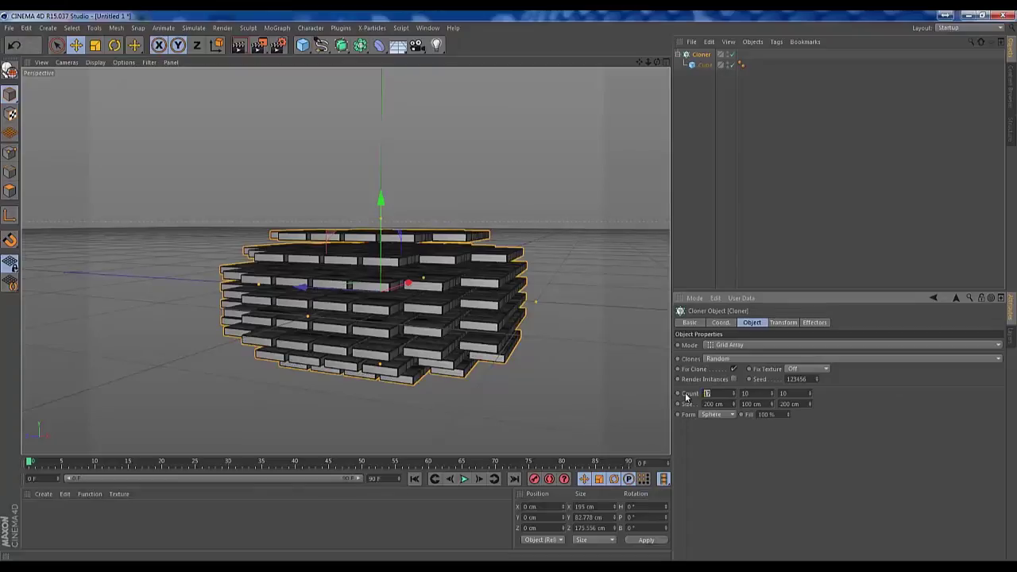
{"action": "type", "text": "10"}
{"action": "key", "text": "Return"}
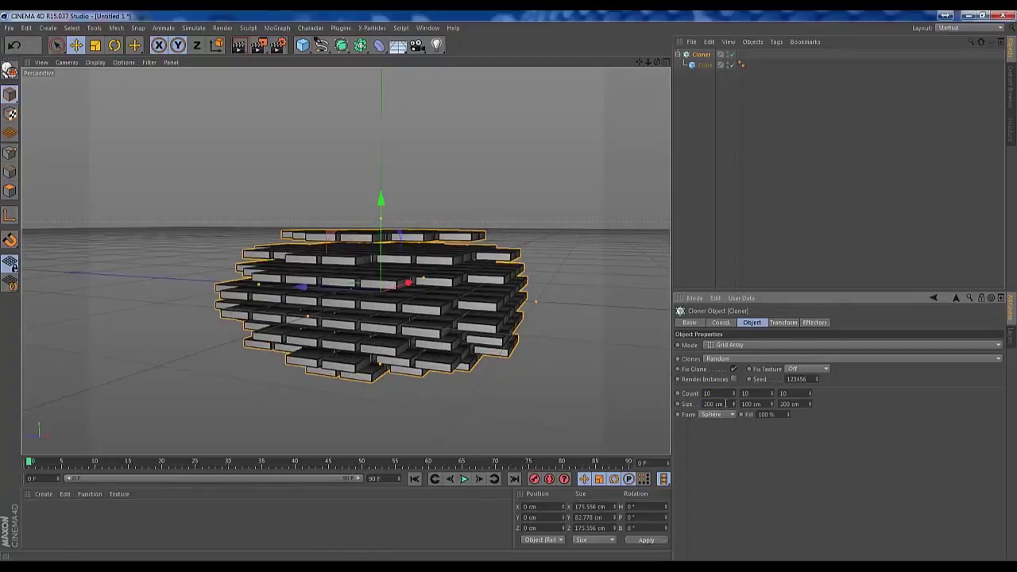
{"action": "left_click_drag", "start_coordinate": [602, 383], "coordinate": [624, 390], "text": "alt"}
{"action": "scroll", "coordinate": [556, 368], "scroll_direction": "down", "scroll_amount": 5}
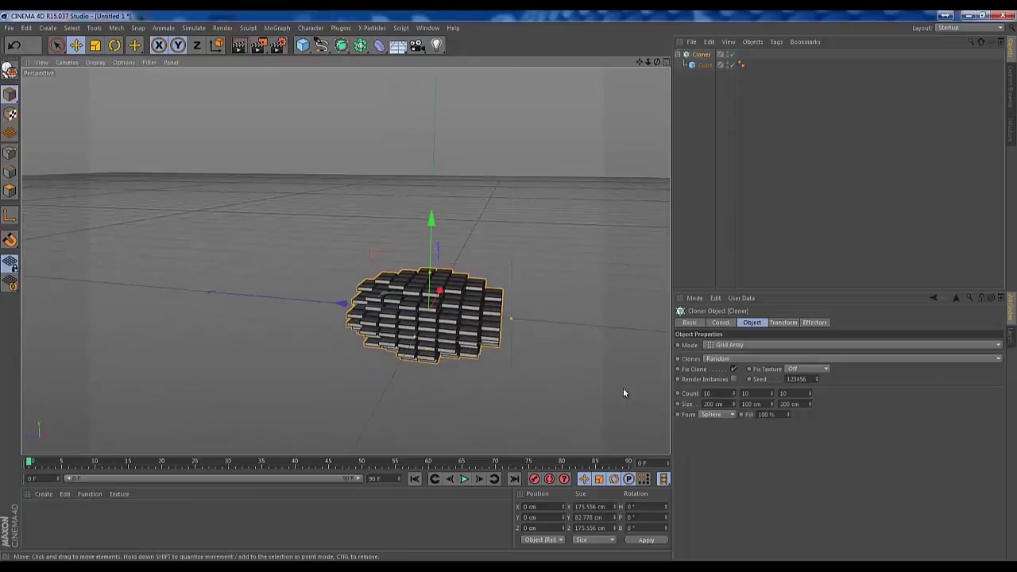
- Vary the grid array's fill, leaving it at 94%
{"action": "left_click", "coordinate": [787, 416]}
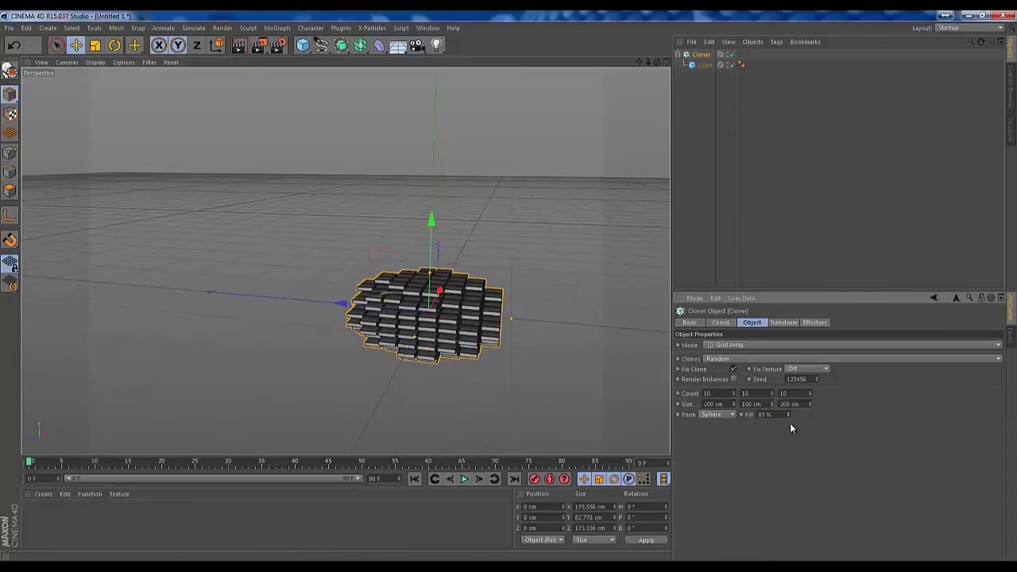
{"action": "left_click_drag", "start_coordinate": [790, 457], "coordinate": [795, 422]}
{"action": "left_click_drag", "start_coordinate": [562, 382], "coordinate": [598, 376], "text": "alt"}
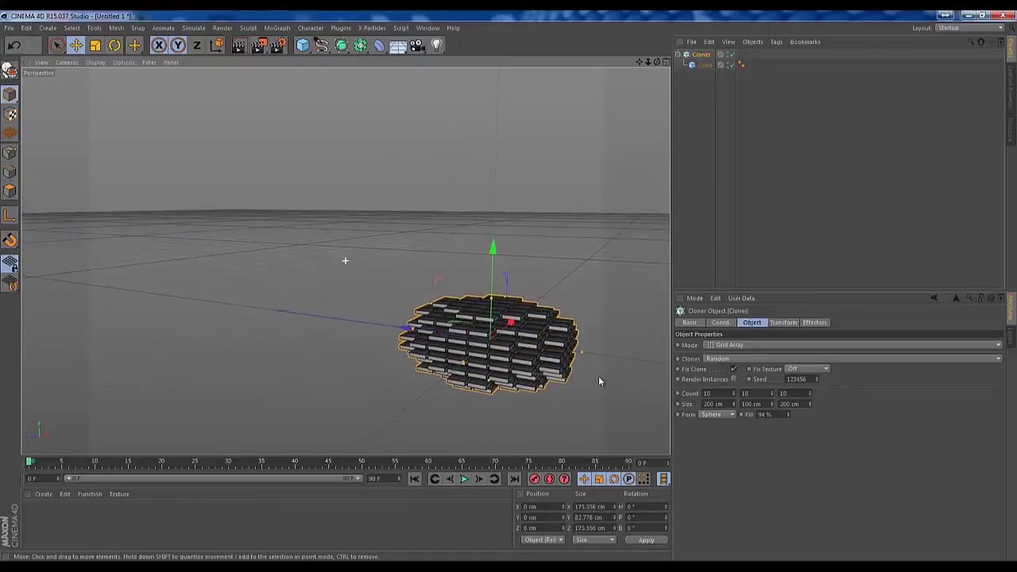
- Set the grid array's vertical size to 200 cm and return the fill to 100%
{"action": "left_click_drag", "start_coordinate": [726, 395], "coordinate": [680, 395]}
{"action": "left_click_drag", "start_coordinate": [763, 406], "coordinate": [734, 406]}
{"action": "type", "text": "200"}
{"action": "key", "text": "Return"}
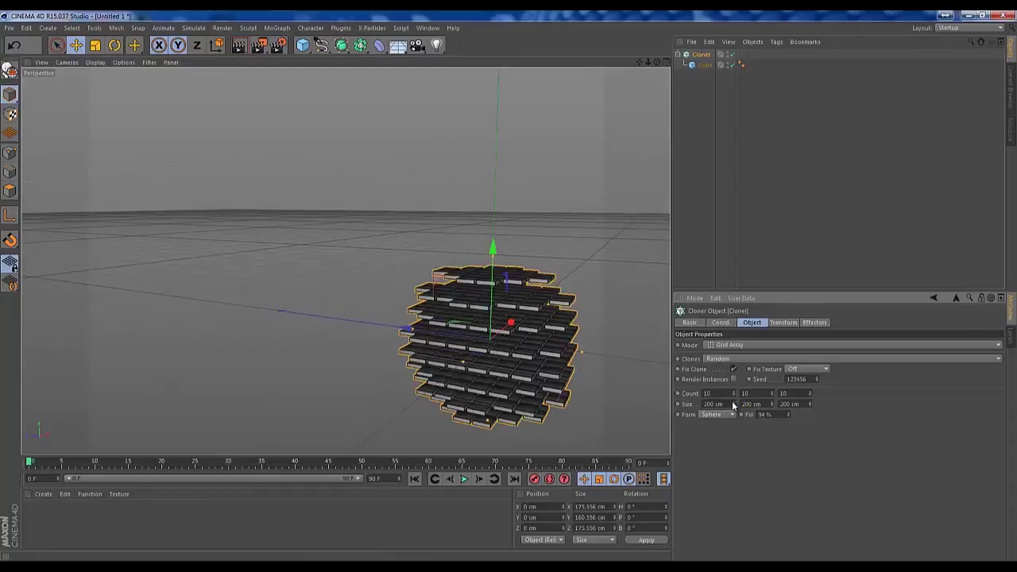
{"action": "left_click_drag", "start_coordinate": [625, 357], "coordinate": [473, 266], "text": "alt"}
{"action": "mouse_move", "coordinate": [789, 413]}
{"action": "left_mouse_down"}
{"action": "mouse_move", "coordinate": [789, 456]}
{"action": "mouse_move", "coordinate": [787, 406]}
{"action": "left_mouse_up"}
{"action": "left_click_drag", "start_coordinate": [496, 360], "coordinate": [553, 369], "text": "alt"}
- Set the sphere-form array's count to 20 in all three directions
{"action": "left_click", "coordinate": [714, 394]}
{"action": "left_click_drag", "start_coordinate": [711, 393], "coordinate": [680, 397]}
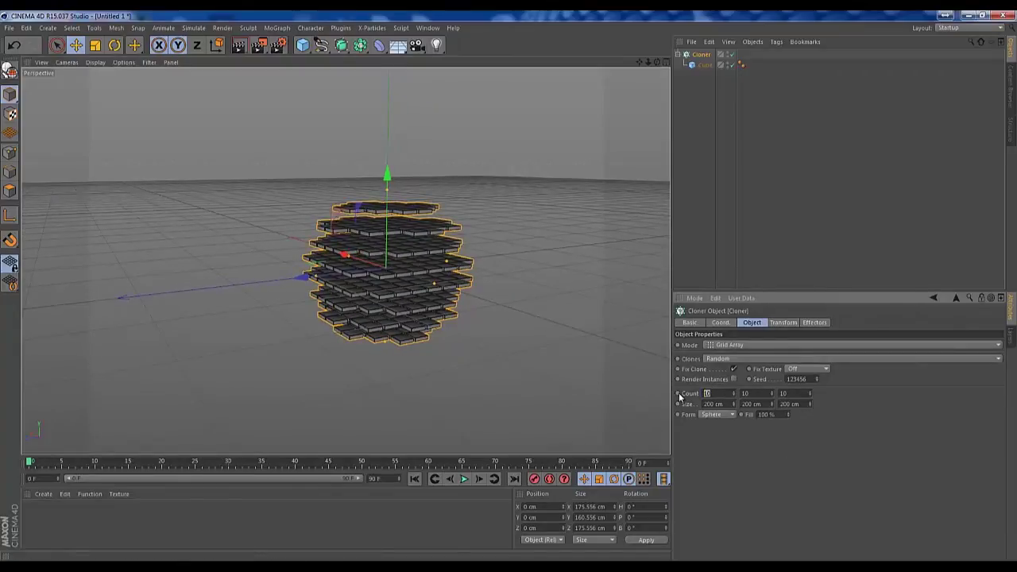
{"action": "type", "text": "20"}
{"action": "key", "text": "Tab"}
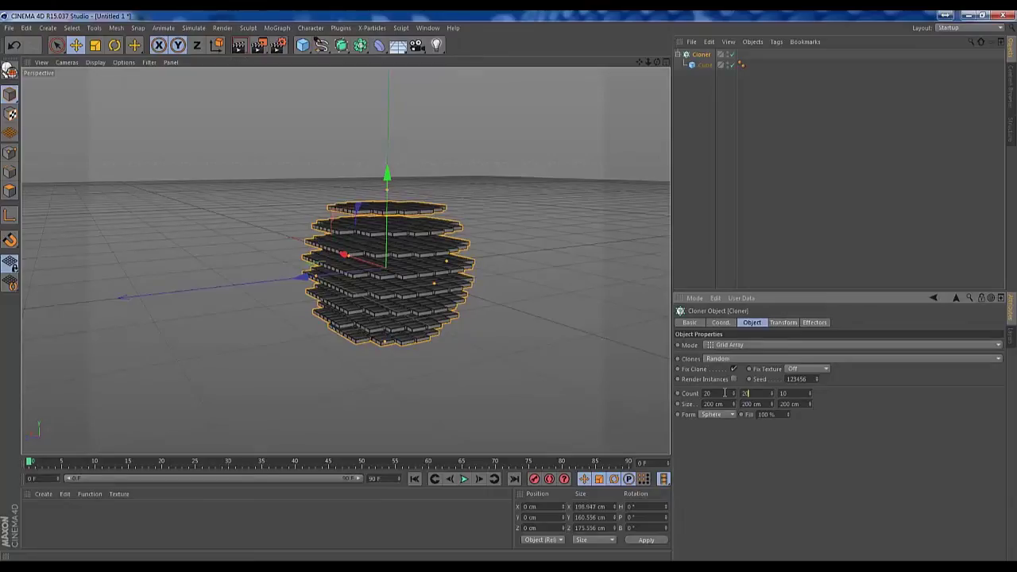
{"action": "type", "text": "20"}
{"action": "key", "text": "Tab"}
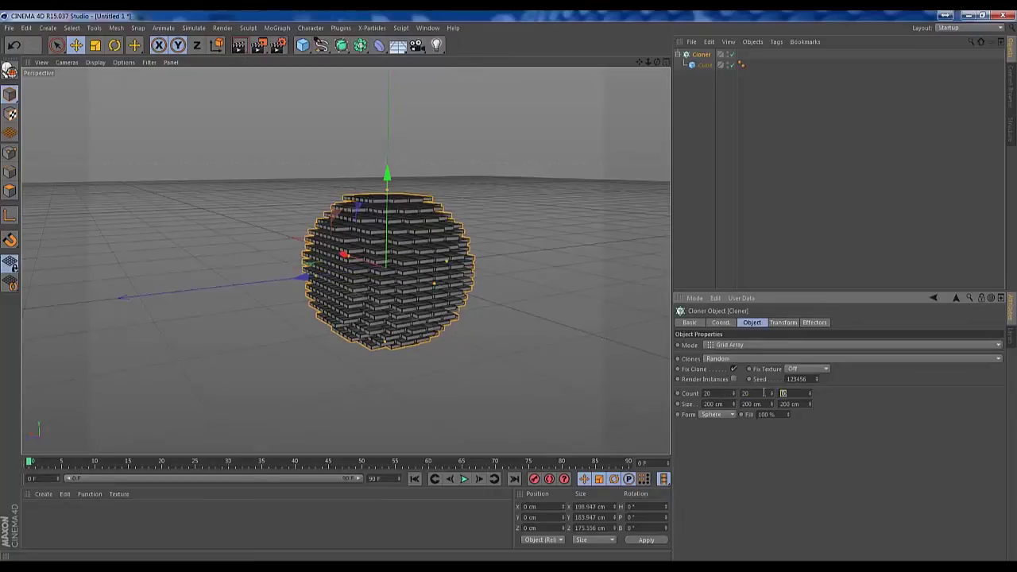
{"action": "type", "text": "20"}
{"action": "key", "text": "Tab"}
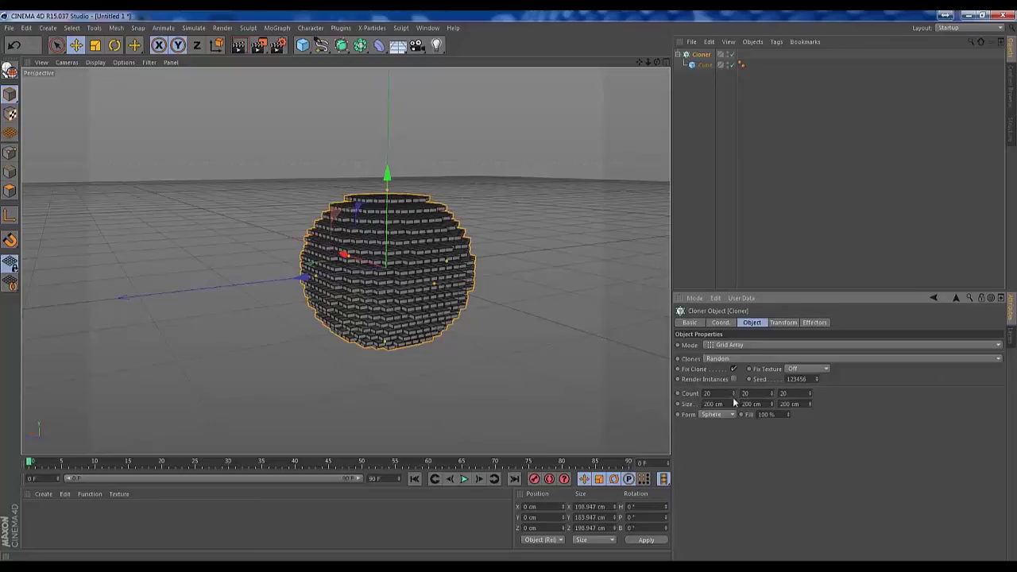
- Stretch the sphere of clones by setting its Z size to 300 cm, and inspect the elongated shape
{"action": "left_click", "coordinate": [797, 405]}
{"action": "type", "text": "30000"}
{"action": "key", "text": "Return"}
{"action": "left_click", "coordinate": [796, 403]}
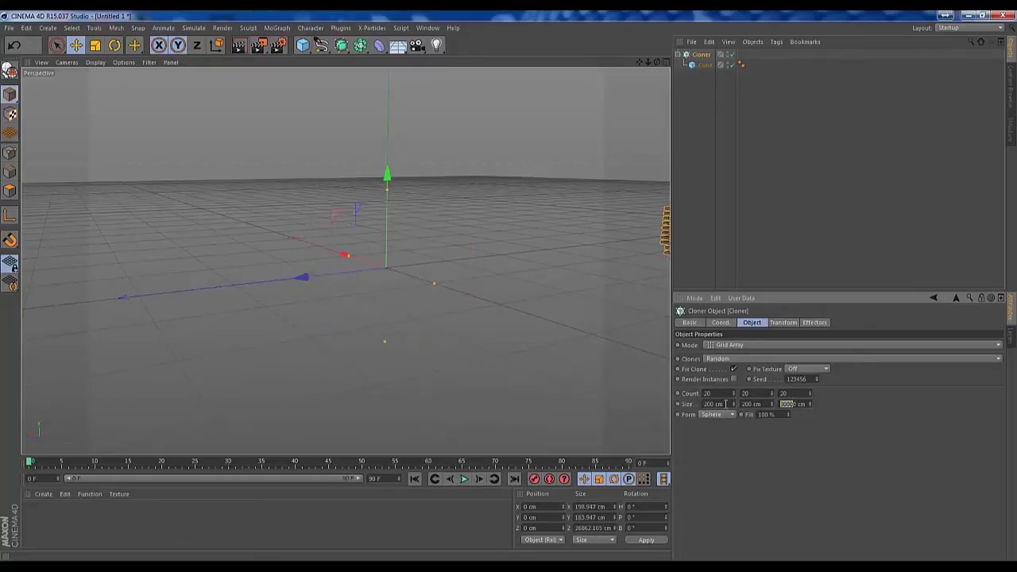
{"action": "type", "text": "300"}
{"action": "key", "text": "Return"}
{"action": "left_click_drag", "start_coordinate": [508, 324], "coordinate": [636, 238], "text": "alt"}
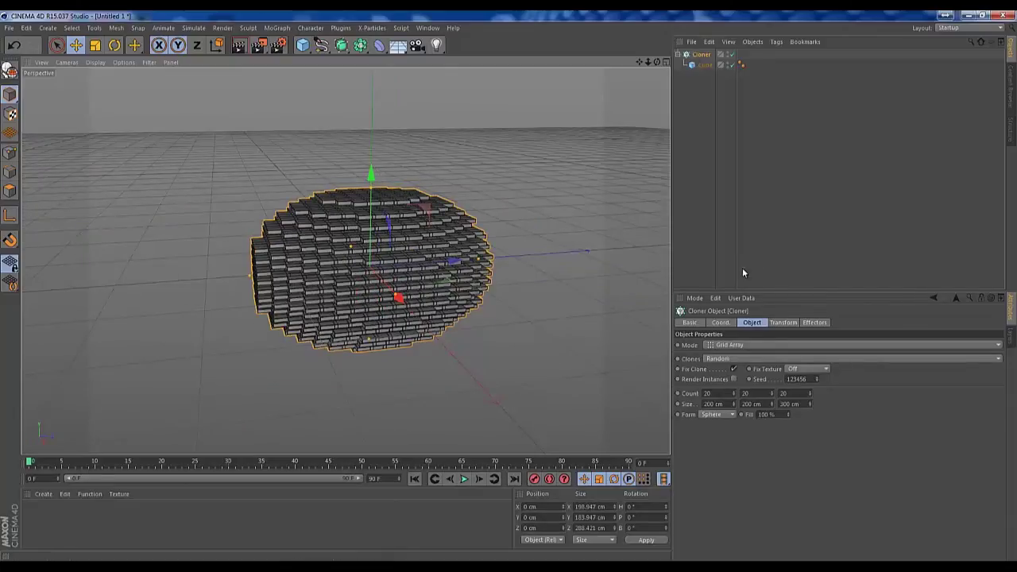
{"action": "scroll", "coordinate": [519, 313], "scroll_direction": "down", "scroll_amount": 4}
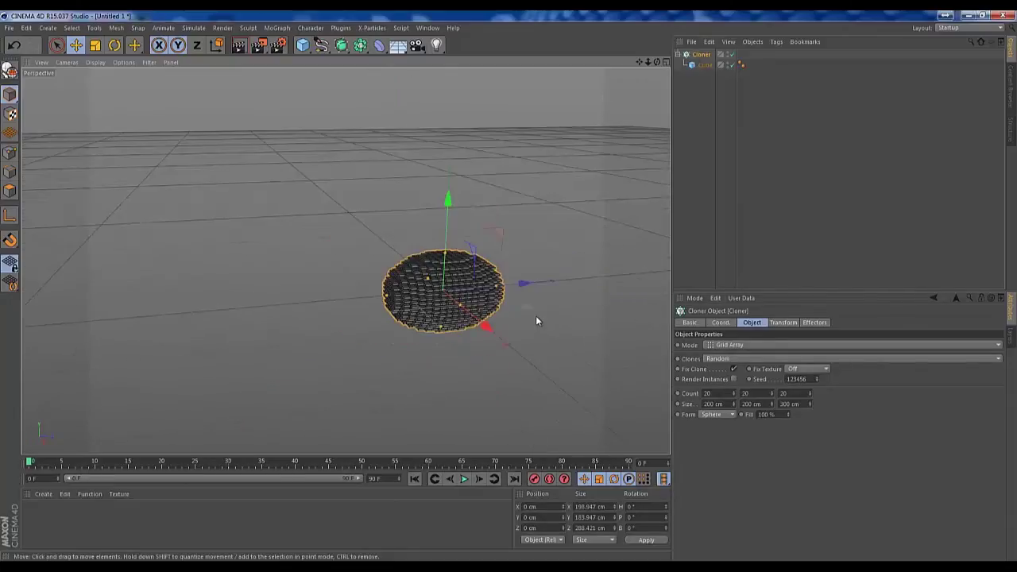
{"action": "mouse_move", "coordinate": [485, 296]}
{"action": "left_mouse_down", "text": "alt"}
{"action": "mouse_move", "coordinate": [500, 300]}
{"action": "mouse_move", "coordinate": [482, 315]}
{"action": "left_mouse_up", "text": "alt"}
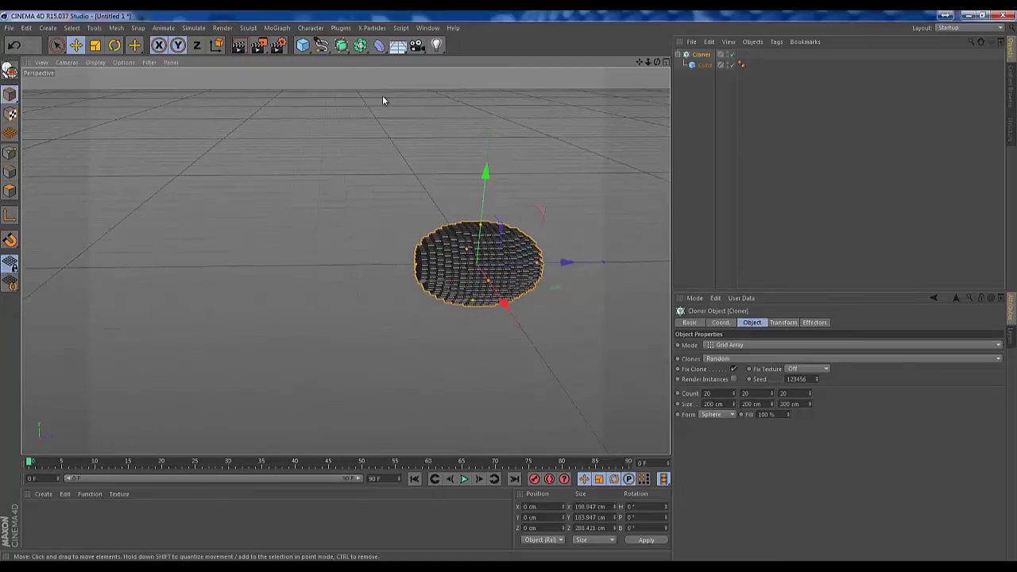
- Add a torus and move it along Z to about -578 cm, clear of the sphere of clones
{"action": "left_click_drag", "start_coordinate": [305, 50], "coordinate": [331, 101]}
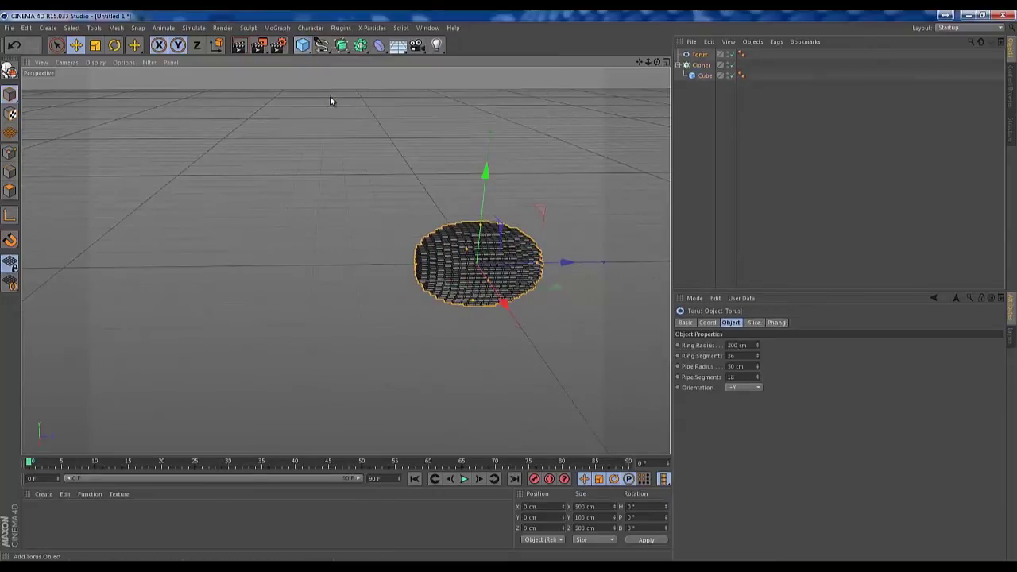
{"action": "left_click_drag", "start_coordinate": [313, 185], "coordinate": [302, 183], "text": "alt"}
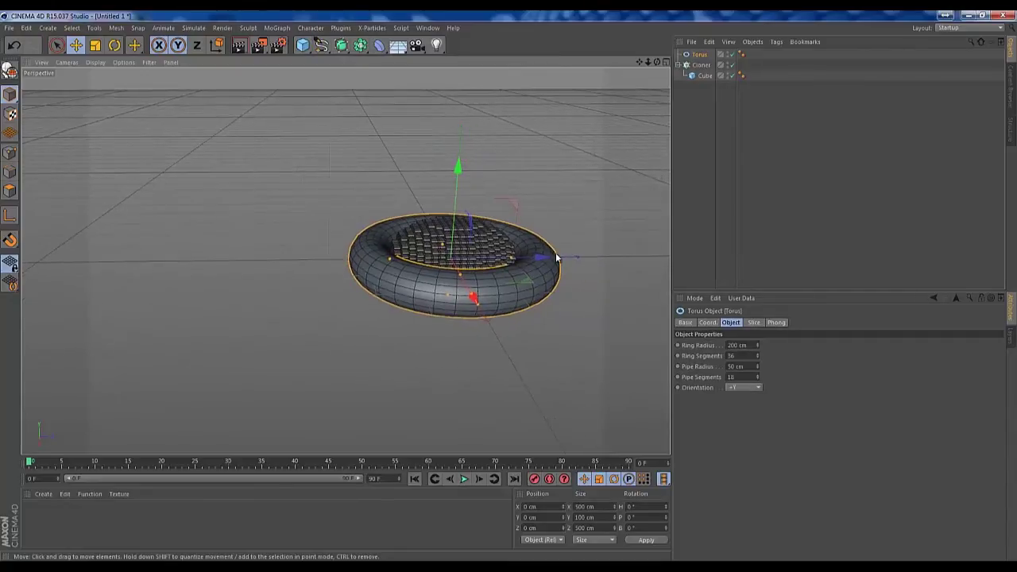
{"action": "left_click_drag", "start_coordinate": [546, 262], "coordinate": [306, 264]}
{"action": "middle_click_drag", "start_coordinate": [327, 205], "coordinate": [340, 197], "text": "alt"}
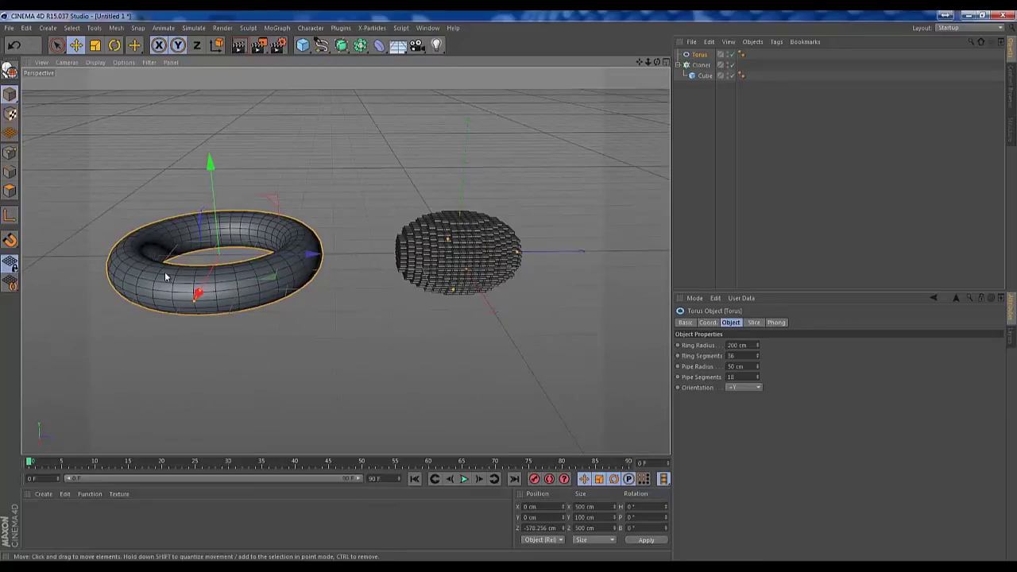
- Move the torus along Z to about -490 cm, closer to the sphere of clones
{"action": "middle_click_drag", "start_coordinate": [422, 278], "coordinate": [410, 277], "text": "alt"}
{"action": "left_click_drag", "start_coordinate": [404, 273], "coordinate": [404, 245], "text": "alt"}
{"action": "middle_click_drag", "start_coordinate": [404, 245], "coordinate": [397, 272], "text": "alt"}
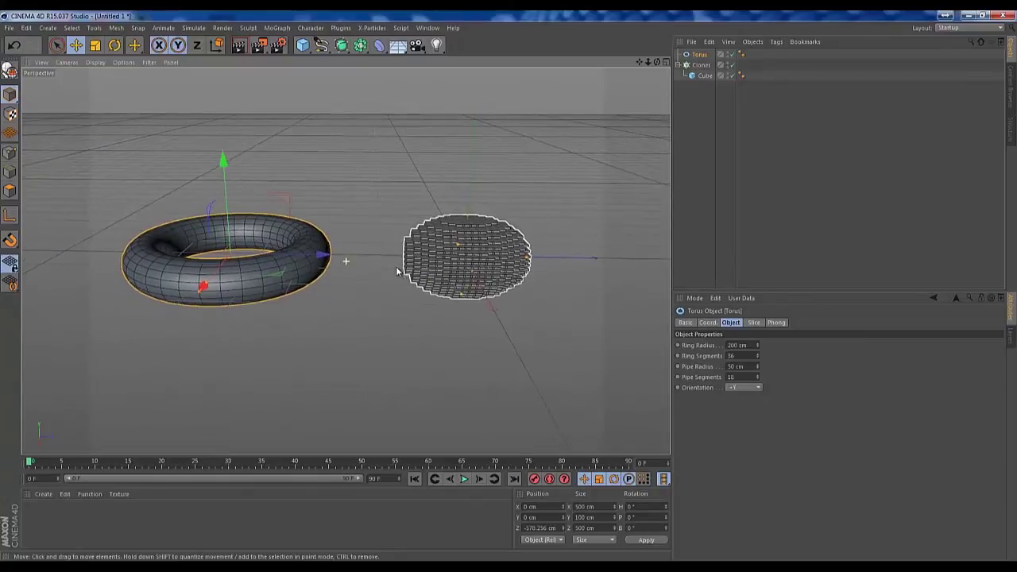
{"action": "left_click_drag", "start_coordinate": [397, 272], "coordinate": [421, 265], "text": "alt"}
{"action": "middle_click_drag", "start_coordinate": [422, 258], "coordinate": [397, 270], "text": "alt"}
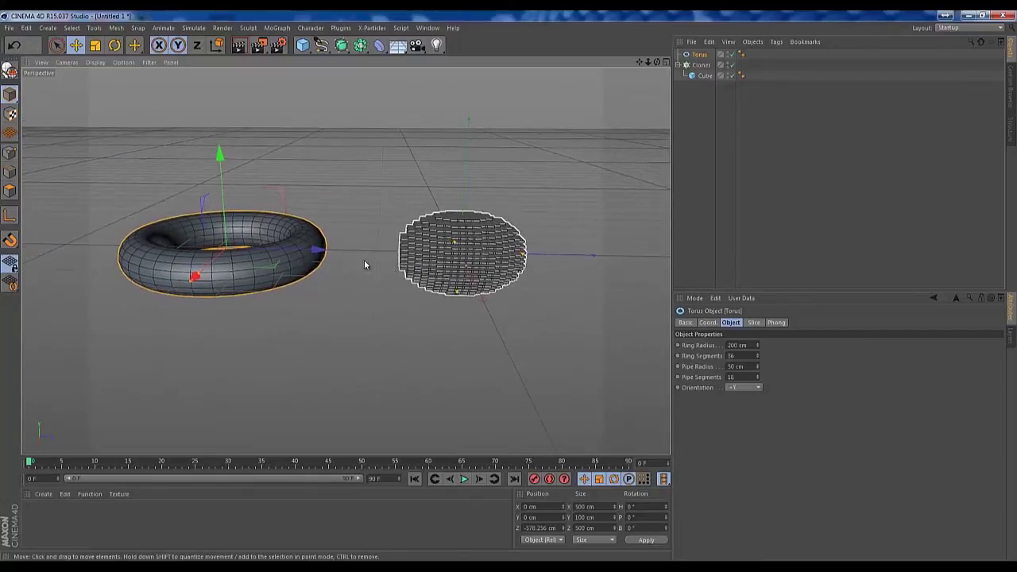
{"action": "left_click_drag", "start_coordinate": [322, 253], "coordinate": [380, 289]}
{"action": "middle_click_drag", "start_coordinate": [374, 295], "coordinate": [376, 295], "text": "alt"}
{"action": "left_click_drag", "start_coordinate": [376, 295], "coordinate": [377, 292], "text": "alt"}
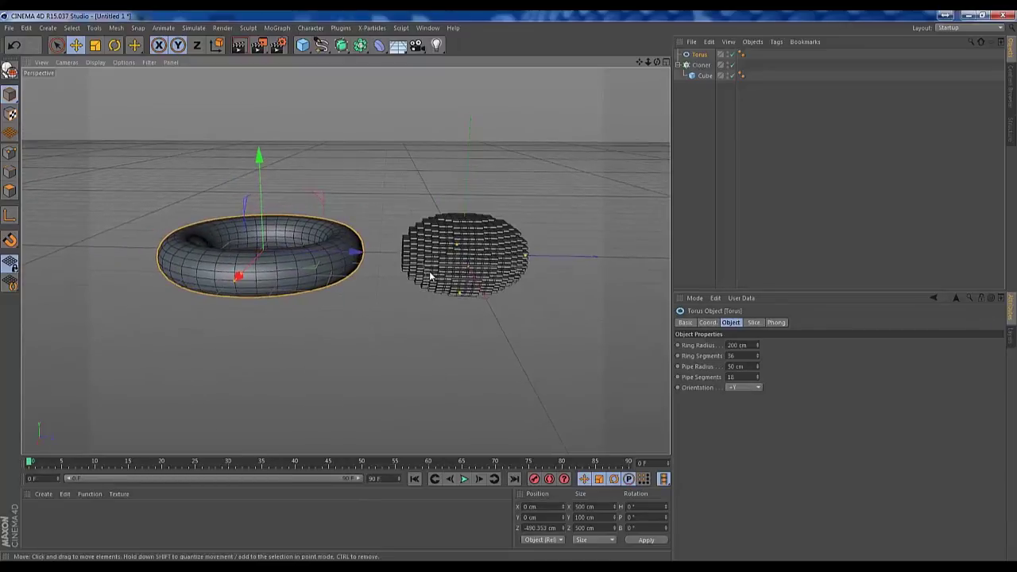
{"action": "middle_click_drag", "start_coordinate": [329, 206], "coordinate": [335, 205], "text": "alt"}
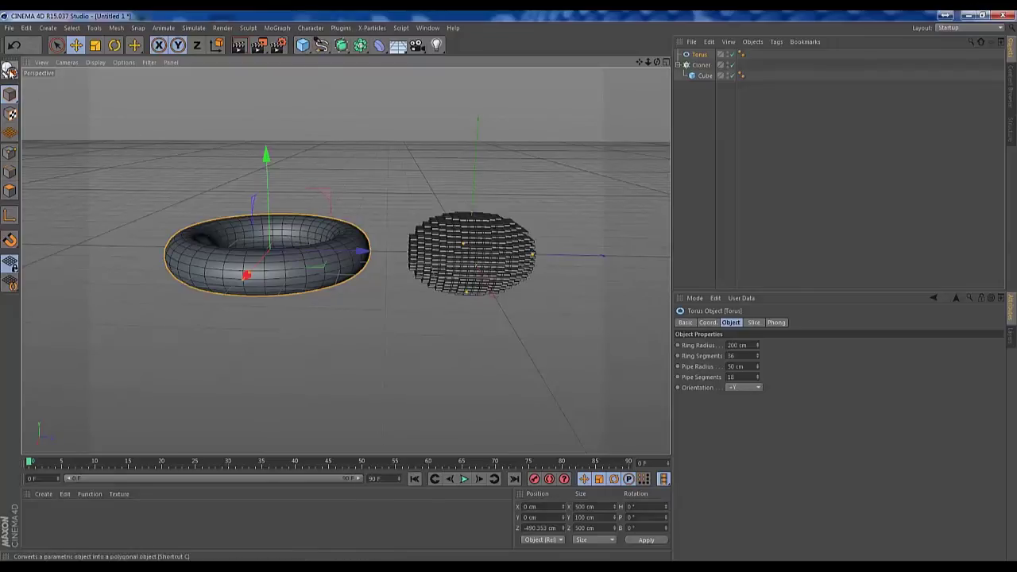
- Switch the cloner to Object mode and assign the torus as the object that carries the clones
{"action": "left_click", "coordinate": [701, 65]}
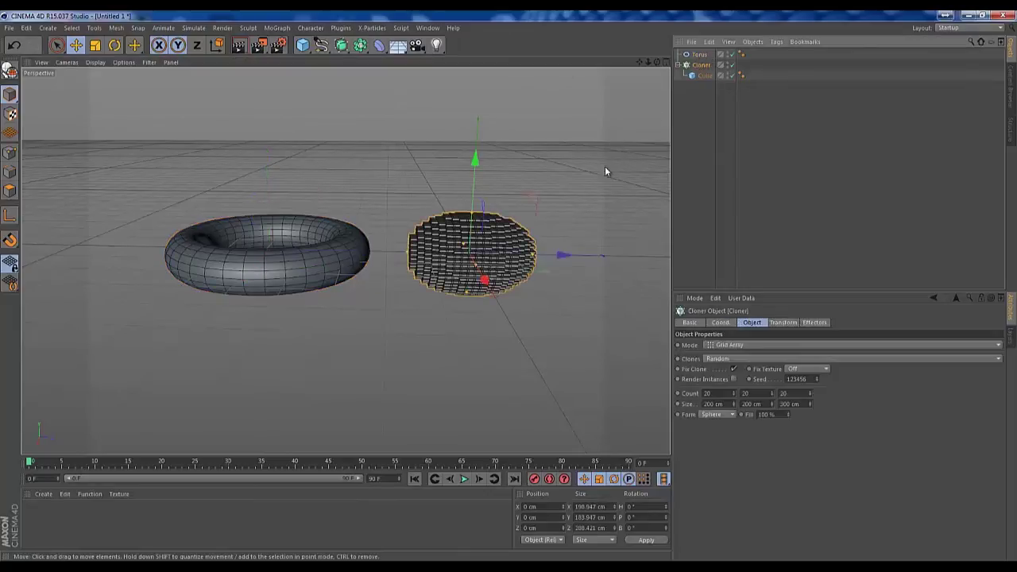
{"action": "middle_click_drag", "start_coordinate": [589, 175], "coordinate": [561, 169], "text": "alt"}
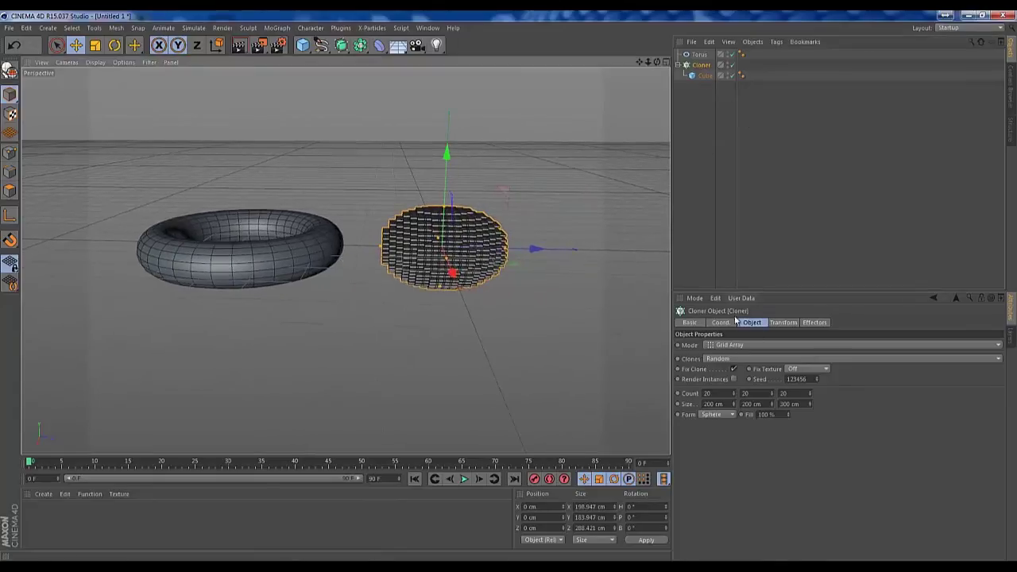
{"action": "left_click", "coordinate": [731, 345]}
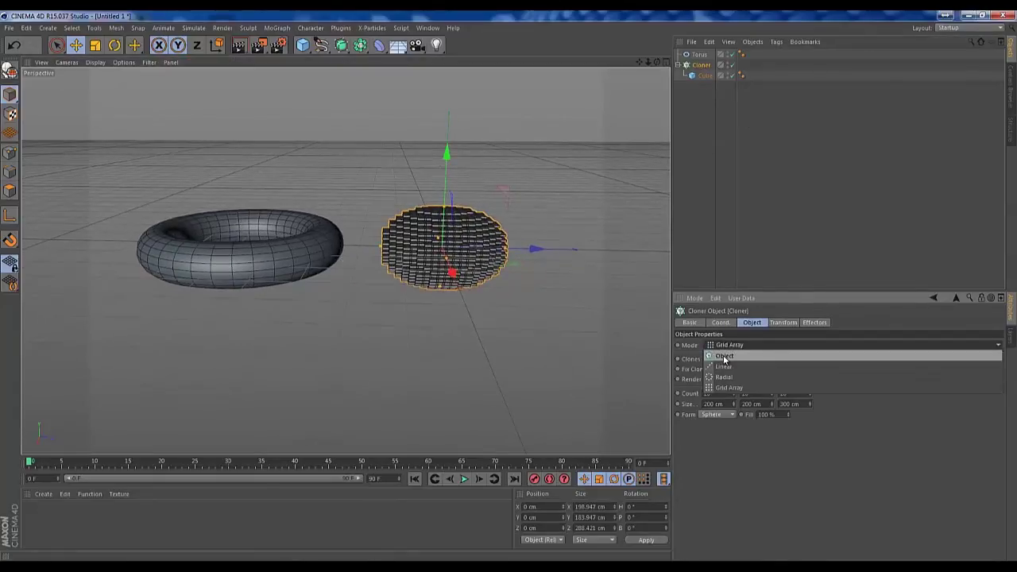
{"action": "left_click", "coordinate": [723, 356]}
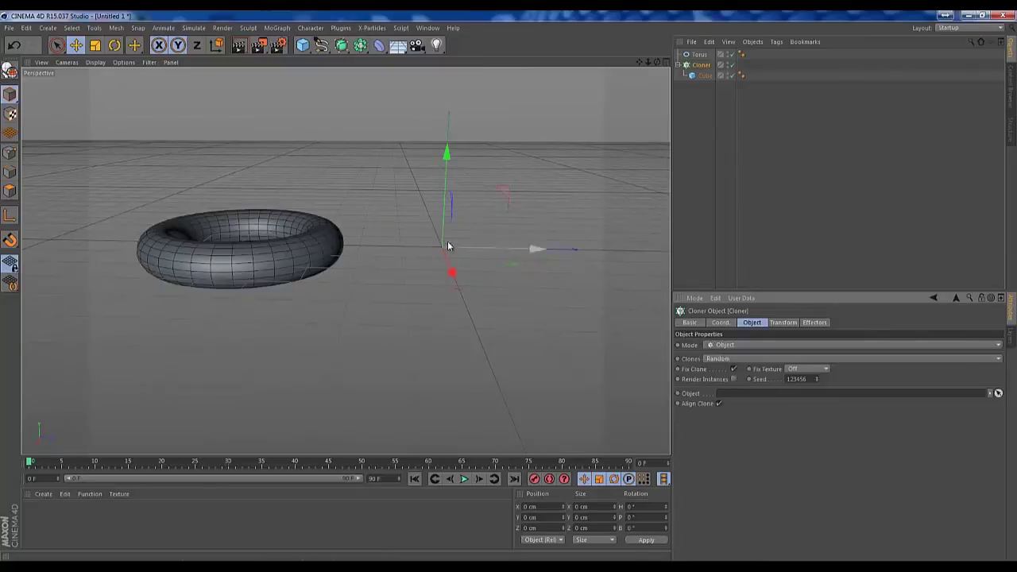
{"action": "left_click", "coordinate": [698, 56]}
{"action": "left_click_drag", "start_coordinate": [730, 386], "coordinate": [731, 394]}
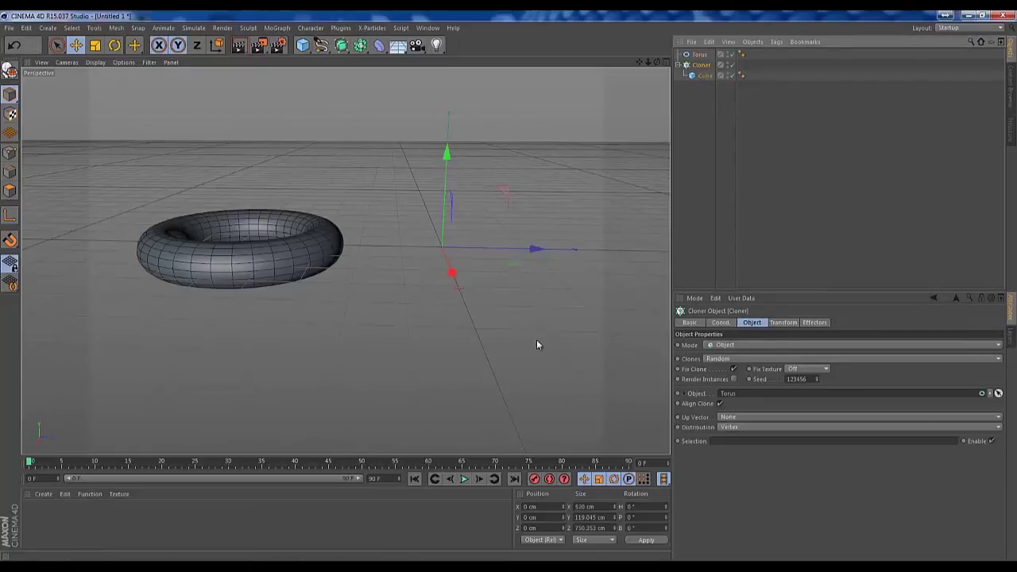
{"action": "mouse_move", "coordinate": [379, 274]}
{"action": "middle_mouse_down", "text": "alt"}
{"action": "mouse_move", "coordinate": [456, 288]}
{"action": "mouse_move", "coordinate": [430, 271]}
{"action": "middle_mouse_up", "text": "alt"}
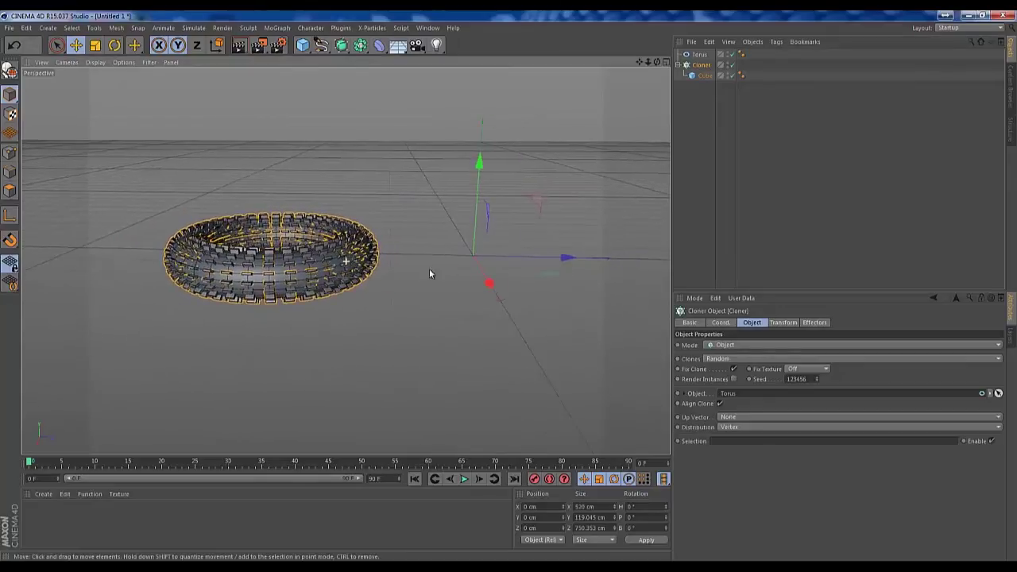
{"action": "middle_click_drag", "start_coordinate": [494, 250], "coordinate": [475, 250], "text": "alt"}
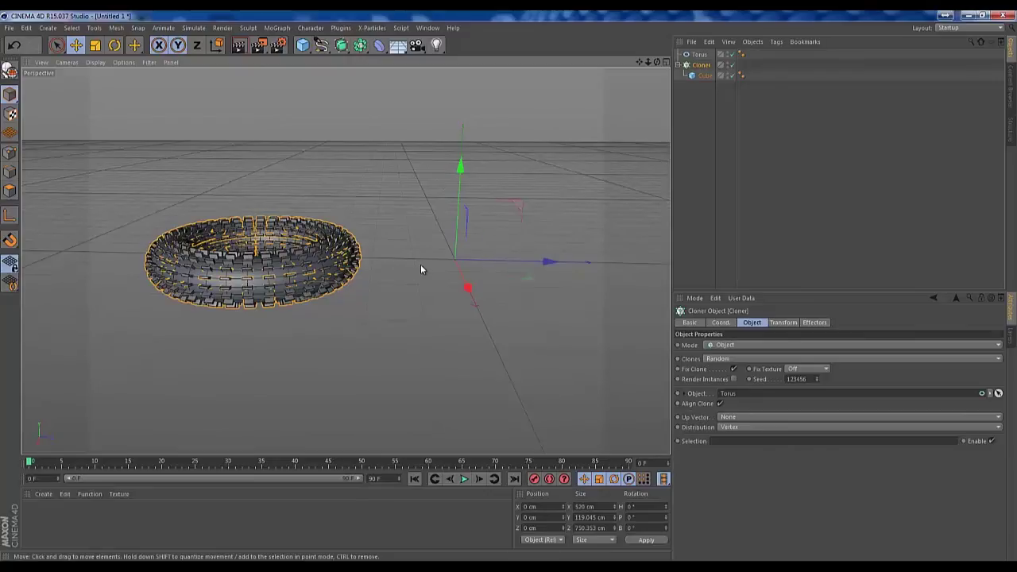
- Move the torus along Z to about 9 cm, back near the scene origin
{"action": "left_click", "coordinate": [703, 58]}
{"action": "left_click_drag", "start_coordinate": [349, 260], "coordinate": [548, 267]}
{"action": "middle_click_drag", "start_coordinate": [495, 294], "coordinate": [447, 328], "text": "alt"}
{"action": "left_click_drag", "start_coordinate": [441, 332], "coordinate": [412, 353], "text": "alt"}
{"action": "middle_click_drag", "start_coordinate": [502, 308], "coordinate": [453, 307], "text": "alt"}
{"action": "right_click_drag", "start_coordinate": [452, 307], "coordinate": [511, 291], "text": "alt"}
{"action": "left_click_drag", "start_coordinate": [511, 290], "coordinate": [474, 275], "text": "alt"}
{"action": "middle_click_drag", "start_coordinate": [474, 275], "coordinate": [414, 278], "text": "alt"}
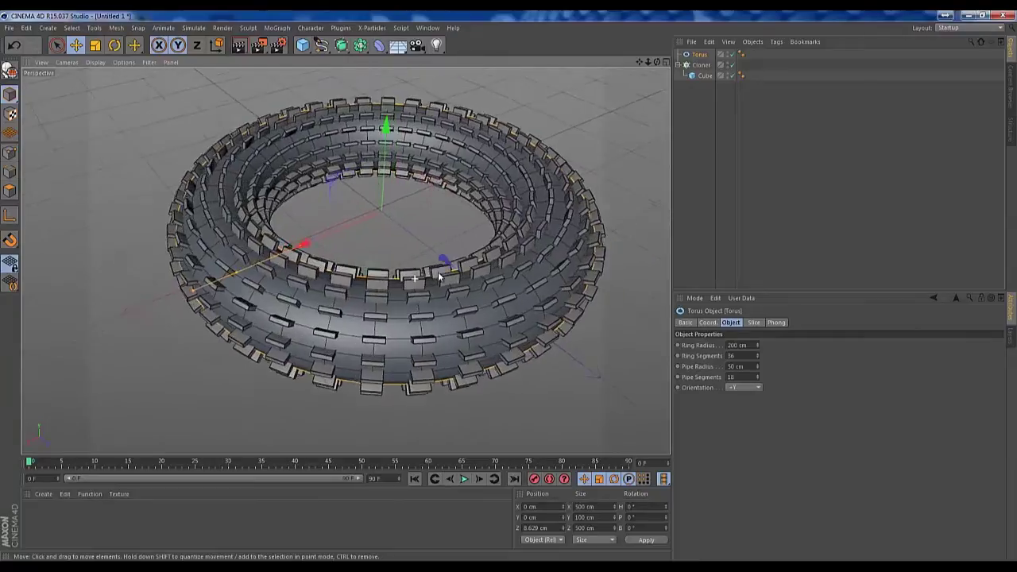
- Examine from several angles and distances how the cube clones sit on the torus surface
{"action": "right_click_drag", "start_coordinate": [439, 276], "coordinate": [446, 275], "text": "alt"}
{"action": "left_click_drag", "start_coordinate": [446, 275], "coordinate": [492, 240], "text": "alt"}
{"action": "middle_click_drag", "start_coordinate": [430, 244], "coordinate": [454, 218], "text": "alt"}
{"action": "right_click_drag", "start_coordinate": [452, 215], "coordinate": [417, 284], "text": "alt"}
{"action": "left_click_drag", "start_coordinate": [419, 278], "coordinate": [471, 250], "text": "alt"}
{"action": "middle_click_drag", "start_coordinate": [436, 281], "coordinate": [459, 279], "text": "alt"}
{"action": "left_click_drag", "start_coordinate": [460, 279], "coordinate": [543, 292], "text": "alt"}
{"action": "middle_click_drag", "start_coordinate": [342, 270], "coordinate": [418, 258], "text": "alt"}
{"action": "left_click_drag", "start_coordinate": [419, 276], "coordinate": [491, 287], "text": "alt"}
{"action": "left_click_drag", "start_coordinate": [304, 263], "coordinate": [547, 226], "text": "alt"}
- Set the cloner's Clones option to Iterate
{"action": "left_click", "coordinate": [701, 65]}
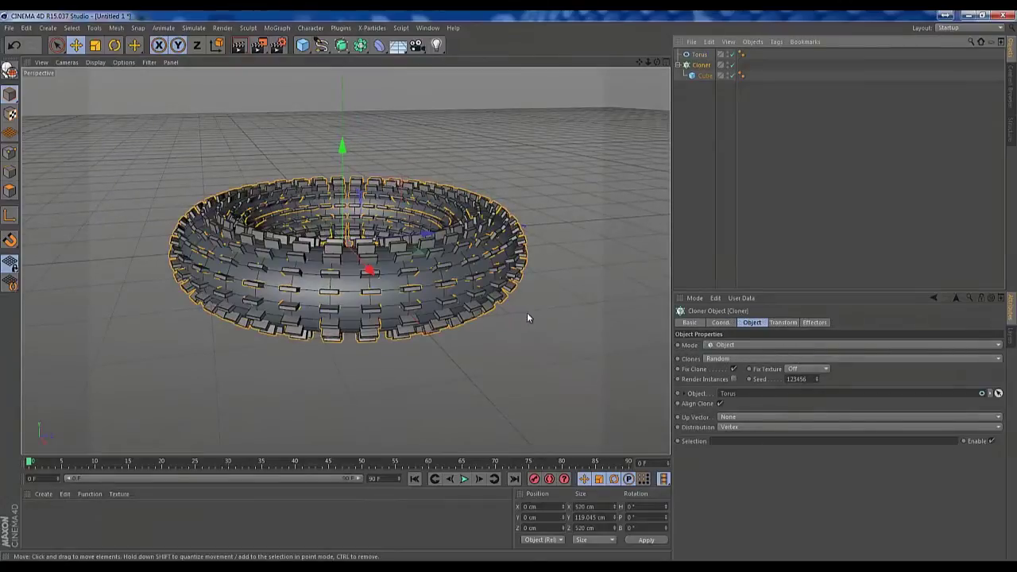
{"action": "scroll", "coordinate": [527, 312], "scroll_direction": "up", "scroll_amount": 5}
{"action": "left_click_drag", "start_coordinate": [540, 310], "coordinate": [504, 297], "text": "alt"}
{"action": "left_click", "coordinate": [728, 359]}
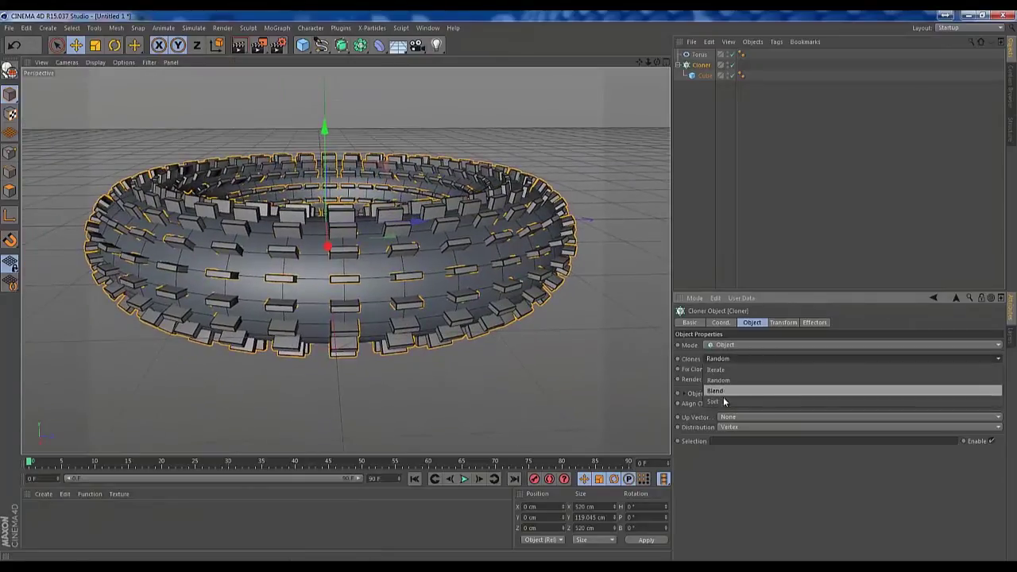
{"action": "left_click", "coordinate": [720, 379]}
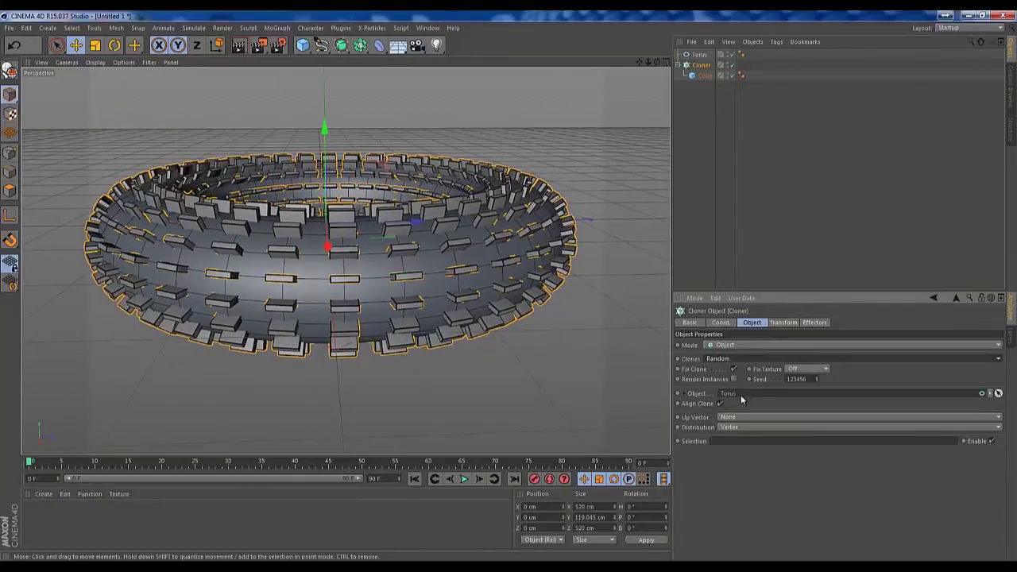
{"action": "left_click", "coordinate": [745, 358]}
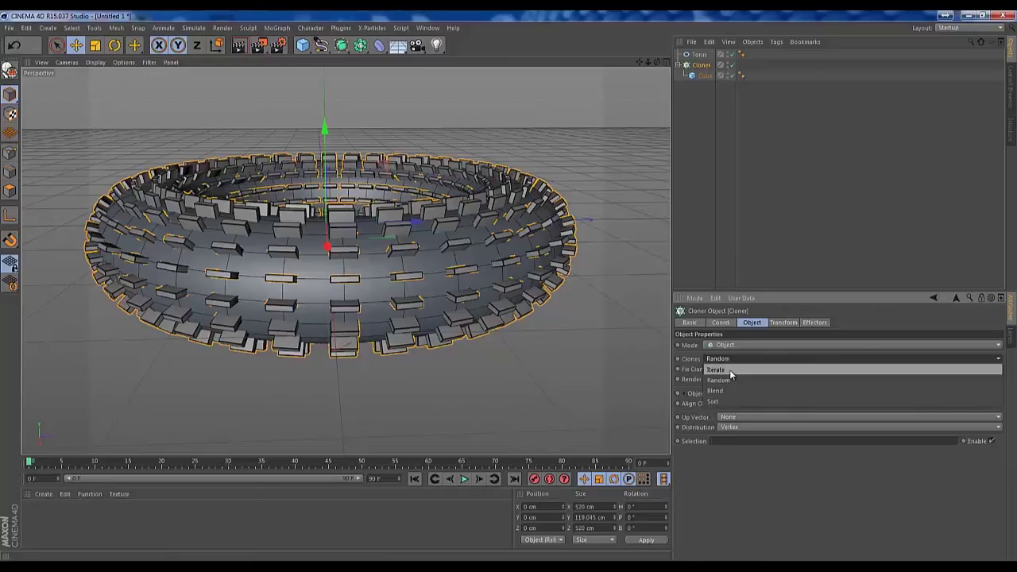
{"action": "left_click", "coordinate": [732, 370]}
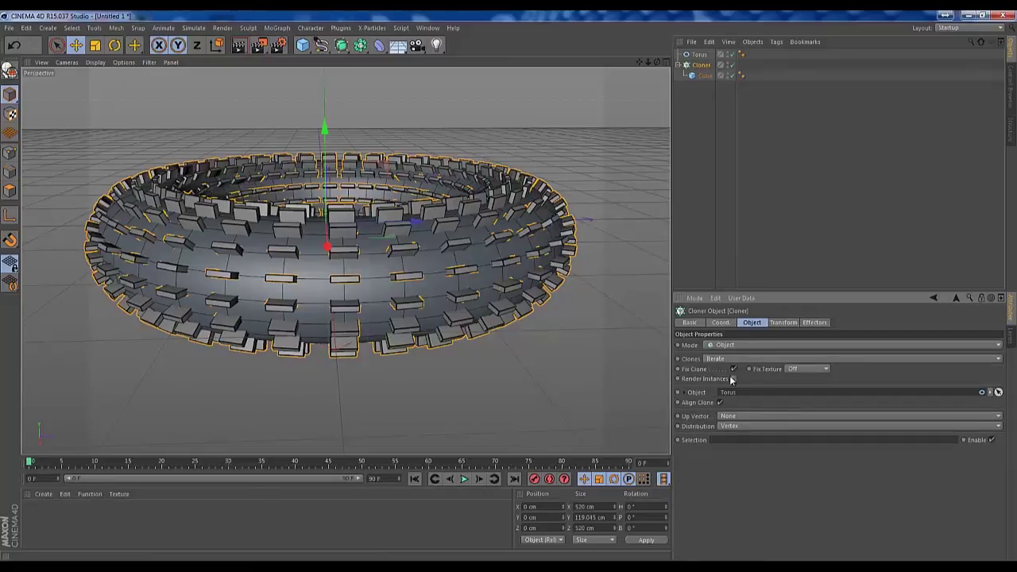
- Set the torus's ring radius to 251 cm from within the cloner's settings, and view the torus's own attributes and coordinates
{"action": "left_click", "coordinate": [684, 393]}
{"action": "left_click_drag", "start_coordinate": [761, 425], "coordinate": [704, 395]}
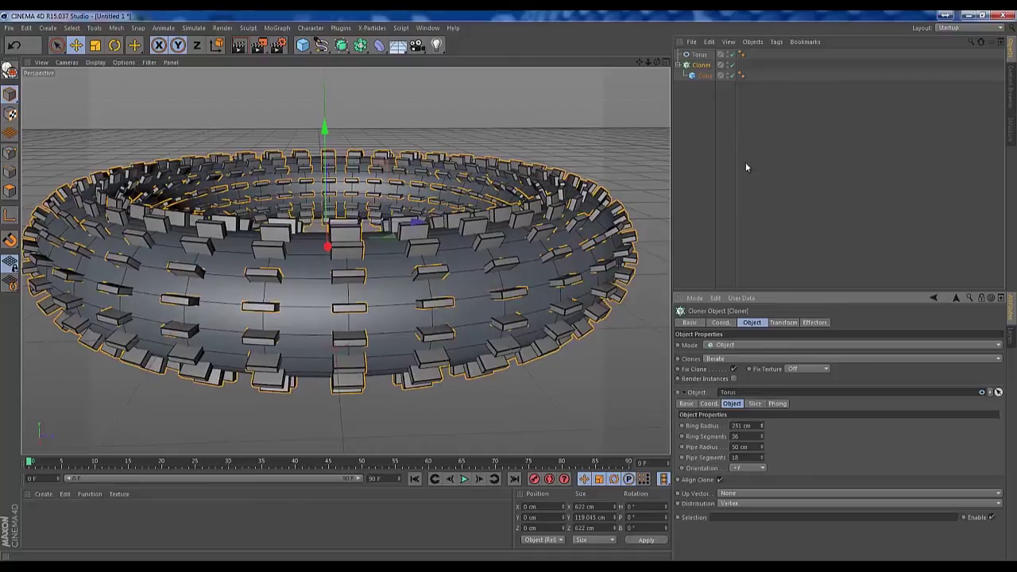
{"action": "left_click", "coordinate": [699, 54]}
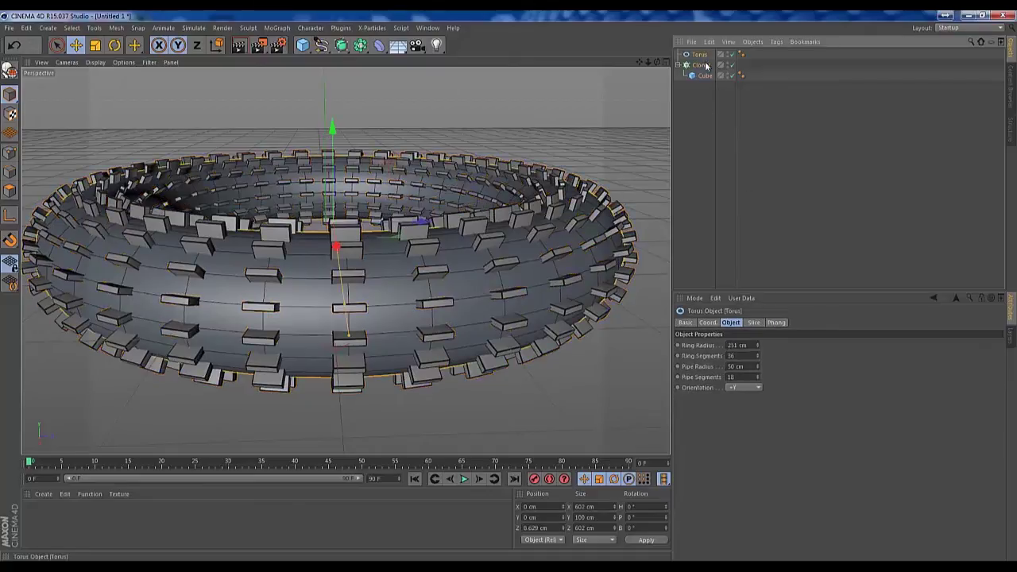
{"action": "left_click", "coordinate": [751, 323]}
{"action": "left_click", "coordinate": [731, 322]}
{"action": "left_click", "coordinate": [709, 323]}
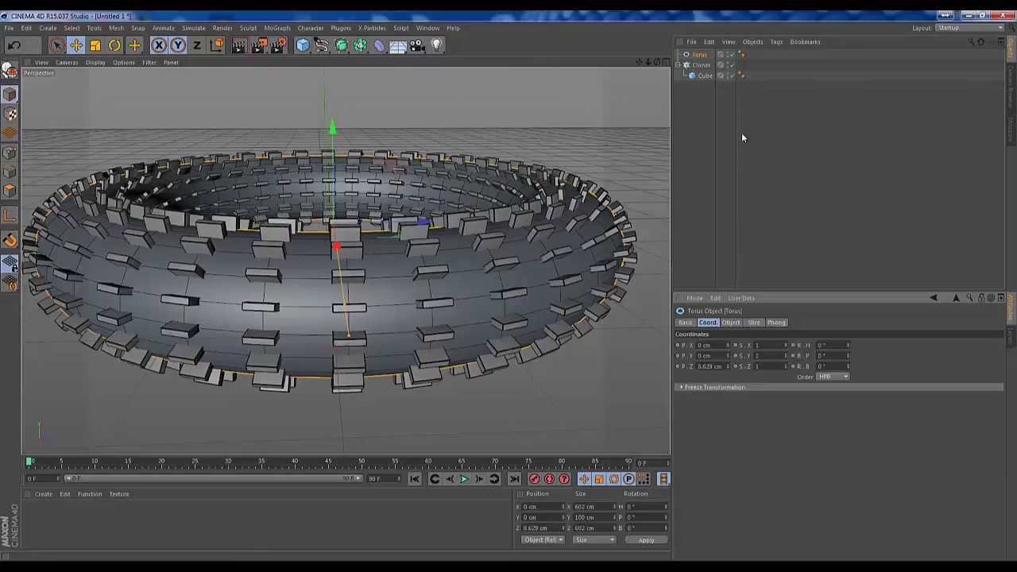
- Reduce the torus's ring radius from the cloner's object settings until the cloner spans 572 cm in X and Z
{"action": "left_click", "coordinate": [701, 65]}
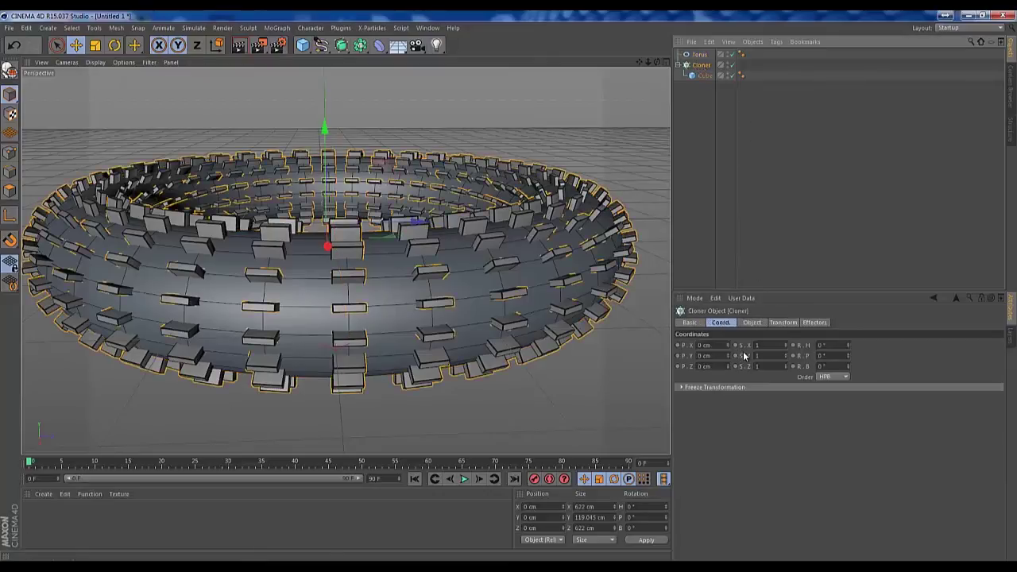
{"action": "left_click", "coordinate": [752, 323]}
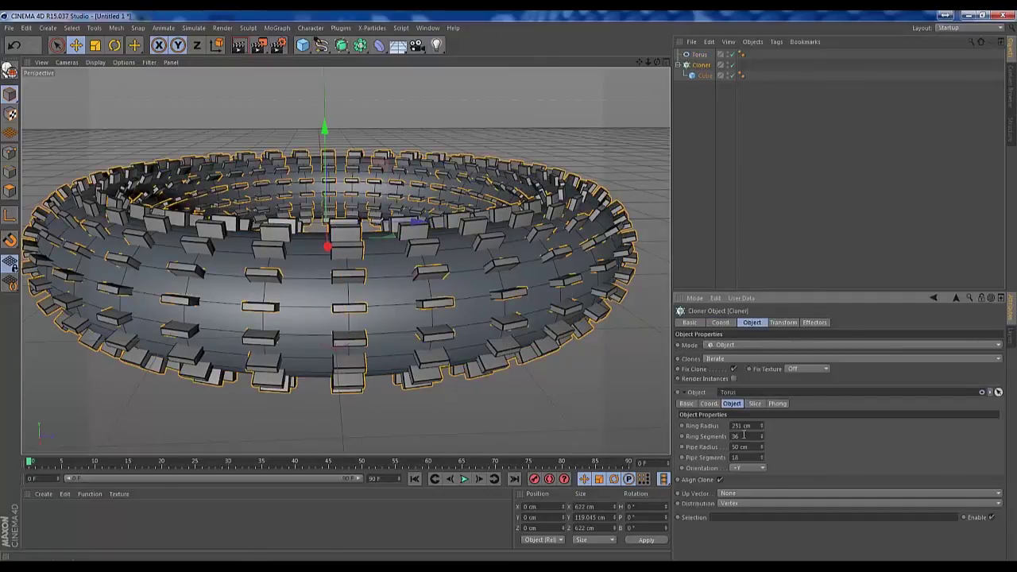
{"action": "mouse_move", "coordinate": [762, 426]}
{"action": "left_mouse_down"}
{"action": "mouse_move", "coordinate": [760, 382]}
{"action": "mouse_move", "coordinate": [759, 441]}
{"action": "left_mouse_up"}
{"action": "left_click", "coordinate": [685, 394]}
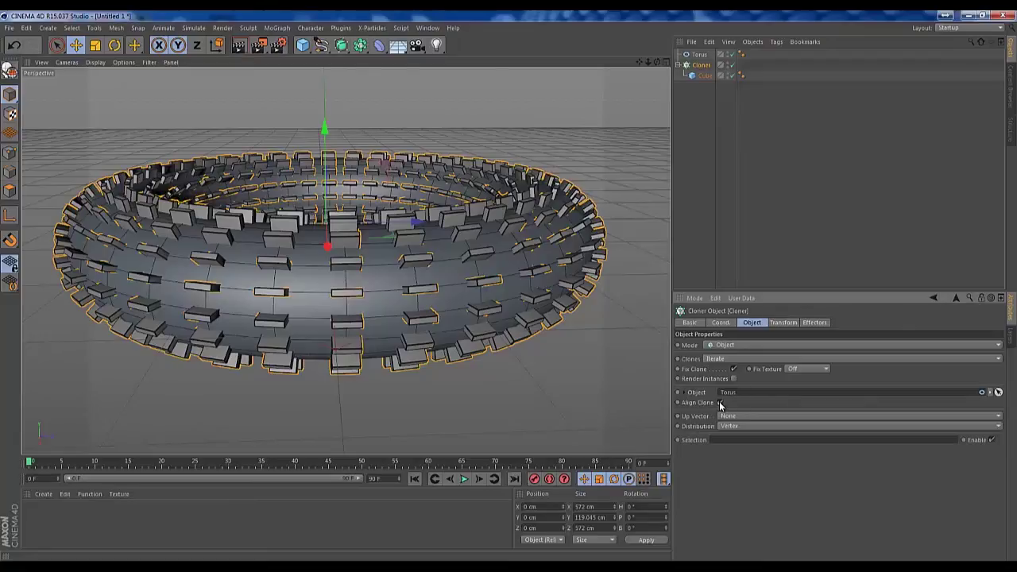
- Turn Align Clone off to compare the clone orientation on the torus, and turn it back on
{"action": "left_click", "coordinate": [720, 403]}
{"action": "mouse_move", "coordinate": [563, 380]}
{"action": "left_mouse_down", "text": "alt"}
{"action": "mouse_move", "coordinate": [491, 363]}
{"action": "mouse_move", "coordinate": [514, 357]}
{"action": "mouse_move", "coordinate": [520, 325]}
{"action": "mouse_move", "coordinate": [503, 342]}
{"action": "mouse_move", "coordinate": [518, 350]}
{"action": "mouse_move", "coordinate": [515, 370]}
{"action": "mouse_move", "coordinate": [454, 352]}
{"action": "mouse_move", "coordinate": [552, 345]}
{"action": "mouse_move", "coordinate": [453, 360]}
{"action": "mouse_move", "coordinate": [499, 348]}
{"action": "mouse_move", "coordinate": [482, 314]}
{"action": "mouse_move", "coordinate": [456, 340]}
{"action": "mouse_move", "coordinate": [469, 347]}
{"action": "left_mouse_up", "text": "alt"}
{"action": "left_click", "coordinate": [720, 403]}
{"action": "mouse_move", "coordinate": [521, 382]}
{"action": "left_mouse_down", "text": "alt"}
{"action": "mouse_move", "coordinate": [438, 379]}
{"action": "mouse_move", "coordinate": [513, 398]}
{"action": "mouse_move", "coordinate": [445, 306]}
{"action": "mouse_move", "coordinate": [500, 322]}
{"action": "mouse_move", "coordinate": [467, 393]}
{"action": "left_mouse_up", "text": "alt"}
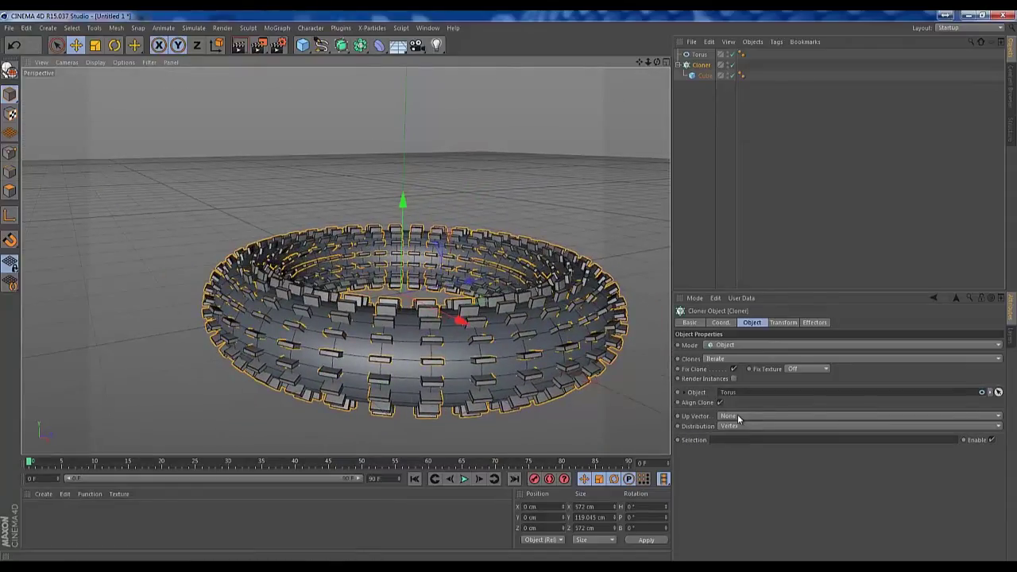
- Try the X+ up vector on the clones, inspect their orientation around the torus, and set Up Vector back to None
{"action": "left_click", "coordinate": [737, 417]}
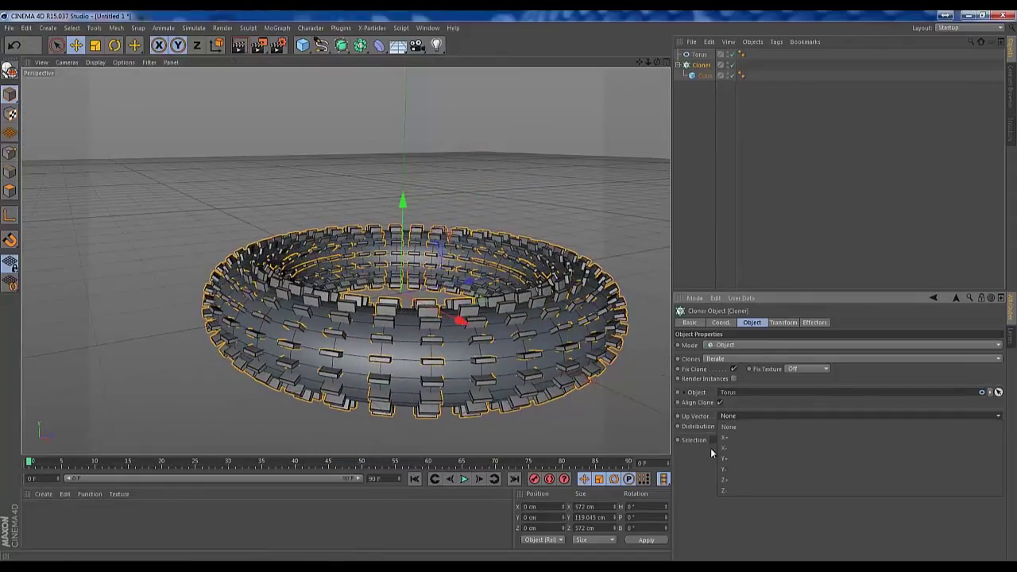
{"action": "left_click", "coordinate": [735, 437]}
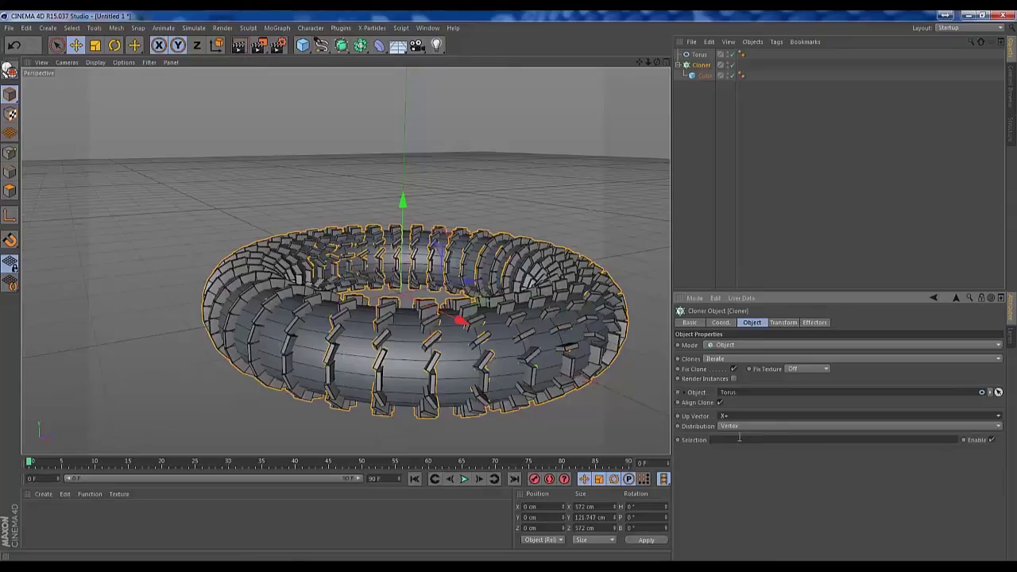
{"action": "mouse_move", "coordinate": [556, 416]}
{"action": "left_mouse_down", "text": "alt"}
{"action": "mouse_move", "coordinate": [512, 418]}
{"action": "mouse_move", "coordinate": [493, 375]}
{"action": "mouse_move", "coordinate": [464, 371]}
{"action": "mouse_move", "coordinate": [516, 374]}
{"action": "left_mouse_up", "text": "alt"}
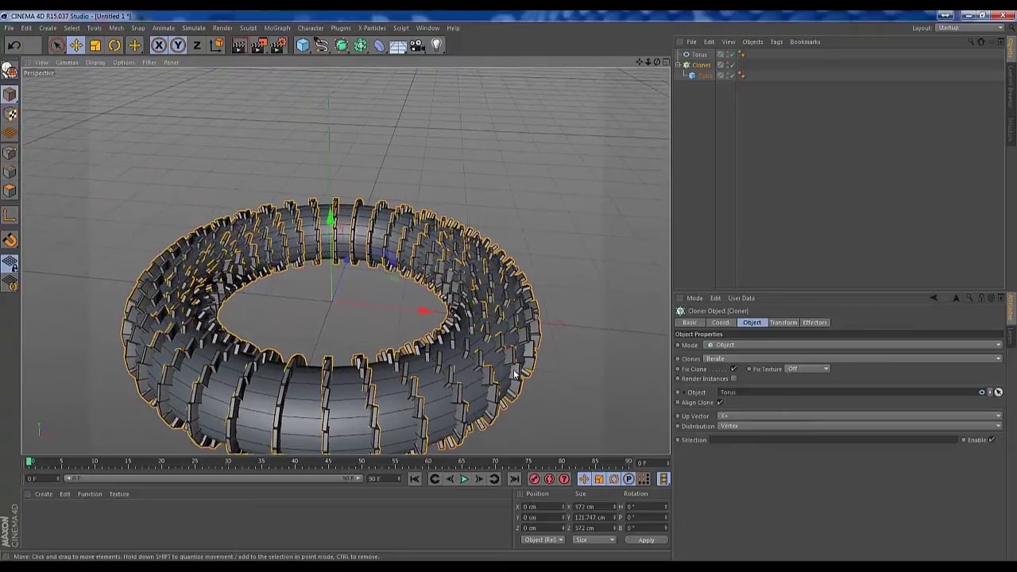
{"action": "right_click_drag", "start_coordinate": [516, 374], "coordinate": [581, 369], "text": "alt"}
{"action": "left_click_drag", "start_coordinate": [506, 361], "coordinate": [572, 381], "text": "alt"}
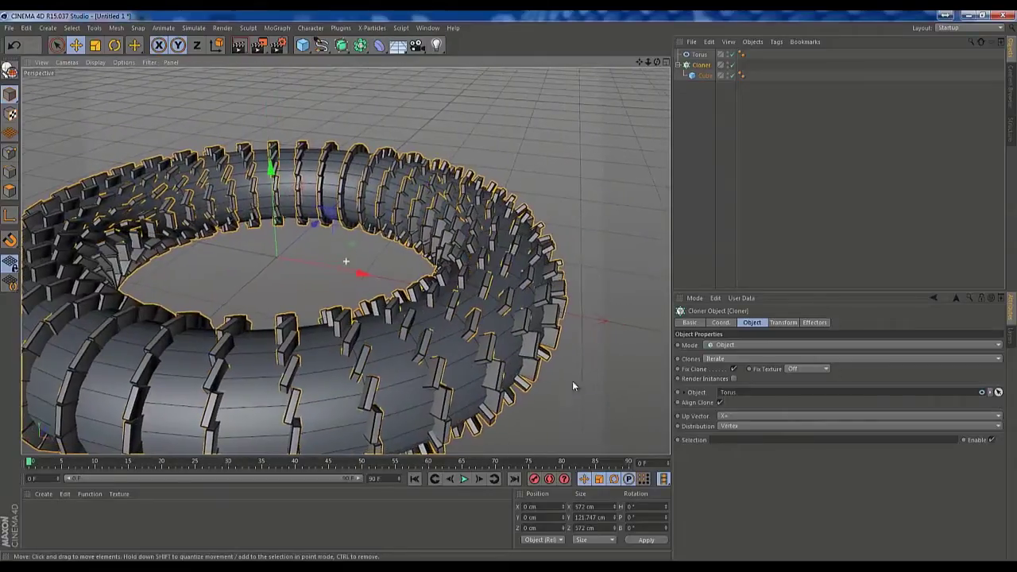
{"action": "left_click", "coordinate": [727, 414]}
{"action": "left_click", "coordinate": [735, 427]}
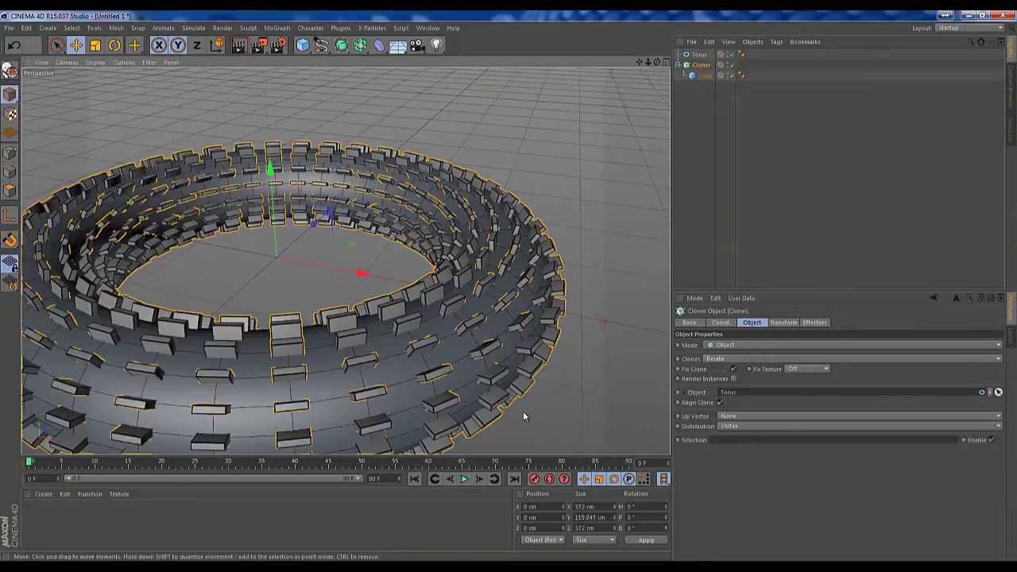
{"action": "left_click_drag", "start_coordinate": [523, 410], "coordinate": [642, 406], "text": "alt"}
- Review the cloner's Distribution options and examine the vertex-placed clones around the torus
{"action": "left_click", "coordinate": [760, 427]}
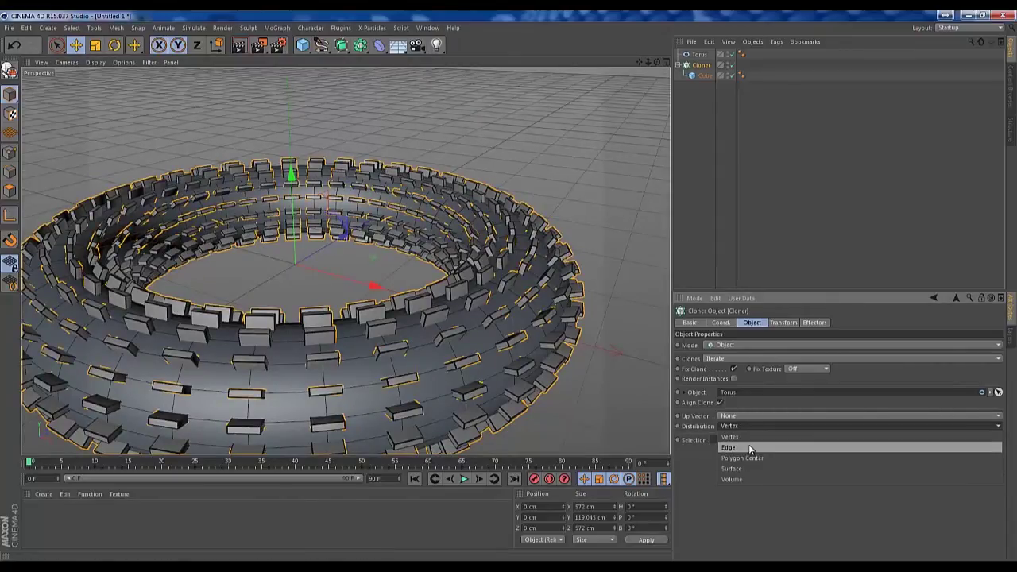
{"action": "left_click", "coordinate": [568, 382]}
{"action": "left_click_drag", "start_coordinate": [533, 387], "coordinate": [467, 358], "text": "alt"}
{"action": "right_click_drag", "start_coordinate": [467, 357], "coordinate": [506, 398], "text": "alt"}
{"action": "left_click_drag", "start_coordinate": [485, 399], "coordinate": [513, 371], "text": "alt"}
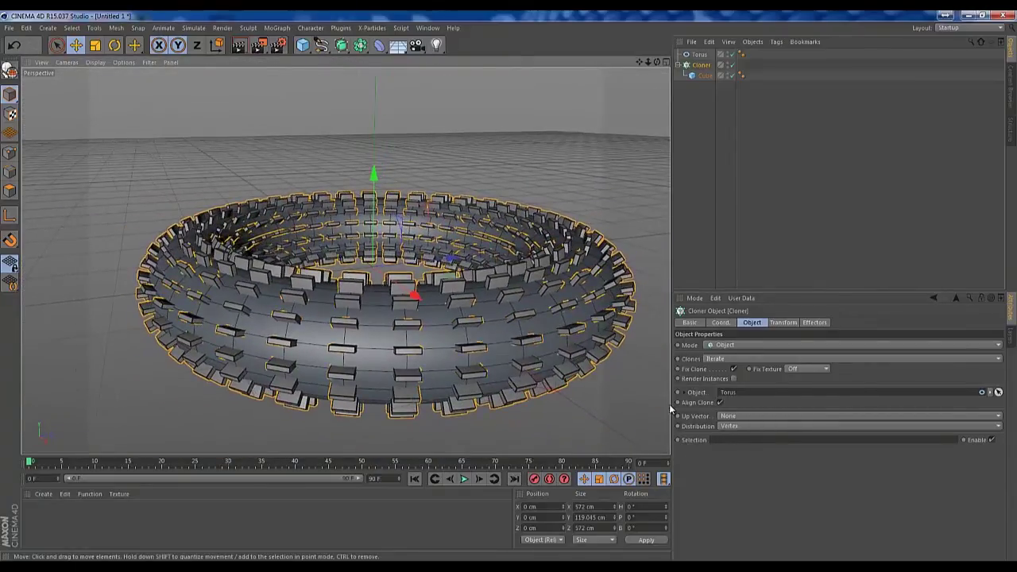
{"action": "left_click_drag", "start_coordinate": [534, 356], "coordinate": [472, 335], "text": "alt"}
{"action": "left_click_drag", "start_coordinate": [484, 375], "coordinate": [521, 351], "text": "alt"}
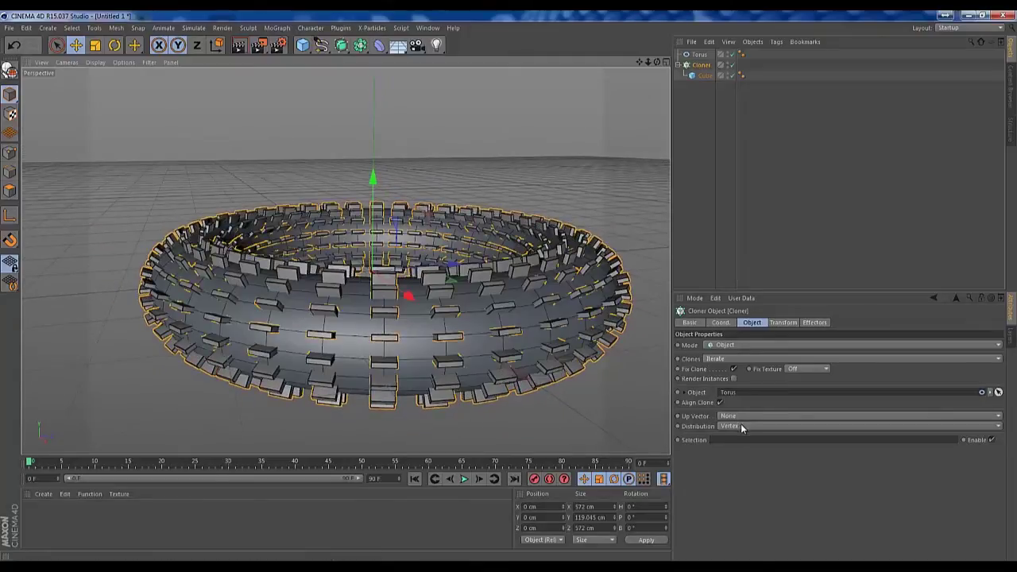
- Set the cloner's Distribution to Edge and inspect the clones on the torus up close
{"action": "left_click", "coordinate": [743, 427]}
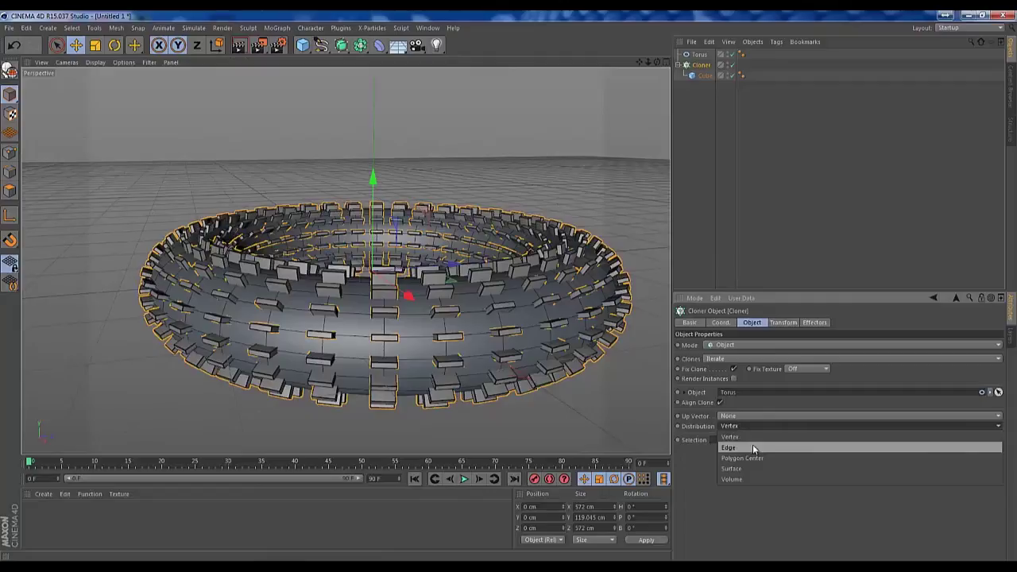
{"action": "left_click", "coordinate": [753, 447]}
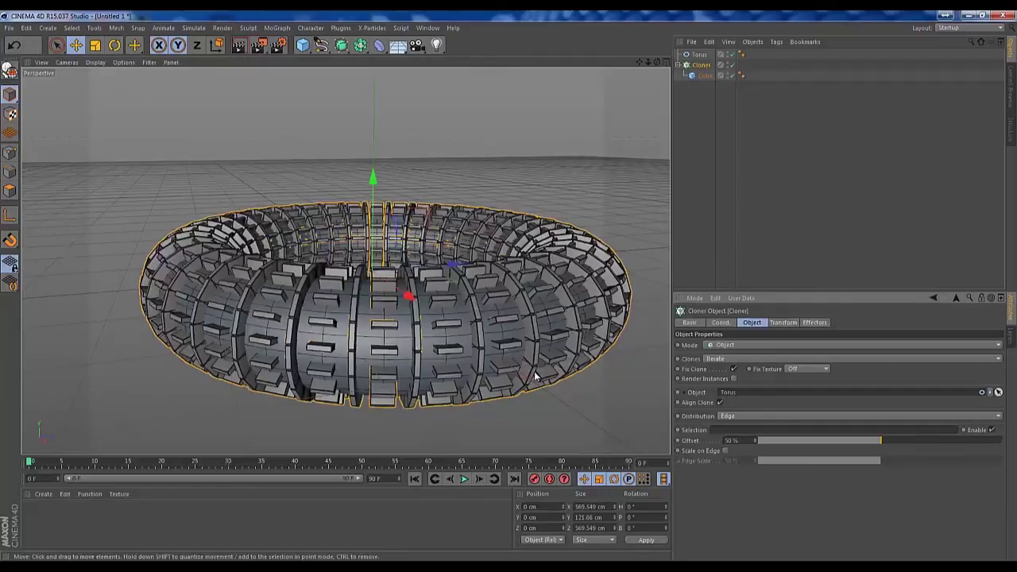
{"action": "left_click_drag", "start_coordinate": [519, 374], "coordinate": [461, 353], "text": "alt"}
{"action": "scroll", "coordinate": [458, 366], "scroll_direction": "up", "scroll_amount": 3}
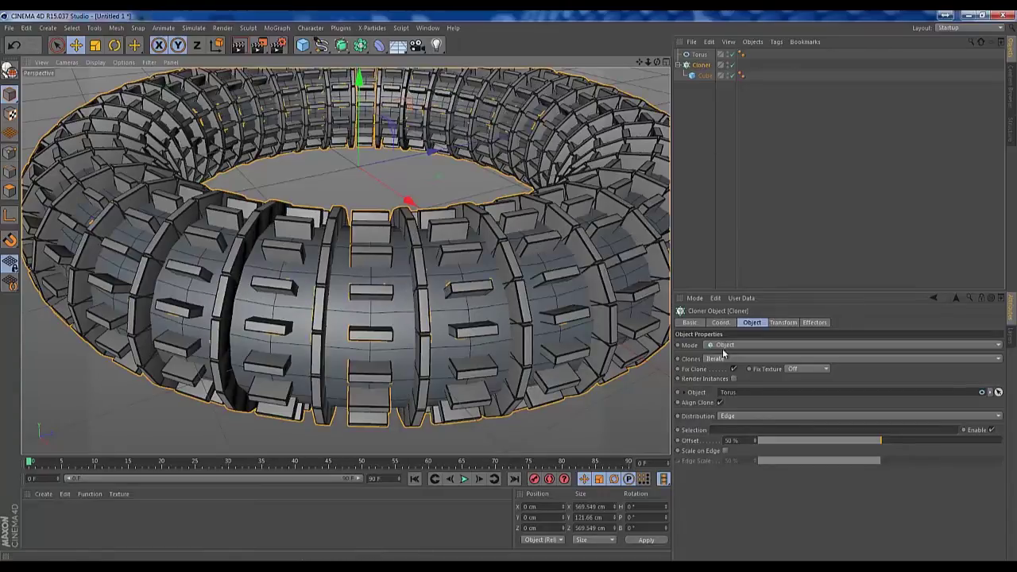
- Unfold the torus settings inside the cloner and raise Pipe Segments to 56 and Ring Segments to 58
{"action": "left_click", "coordinate": [688, 393]}
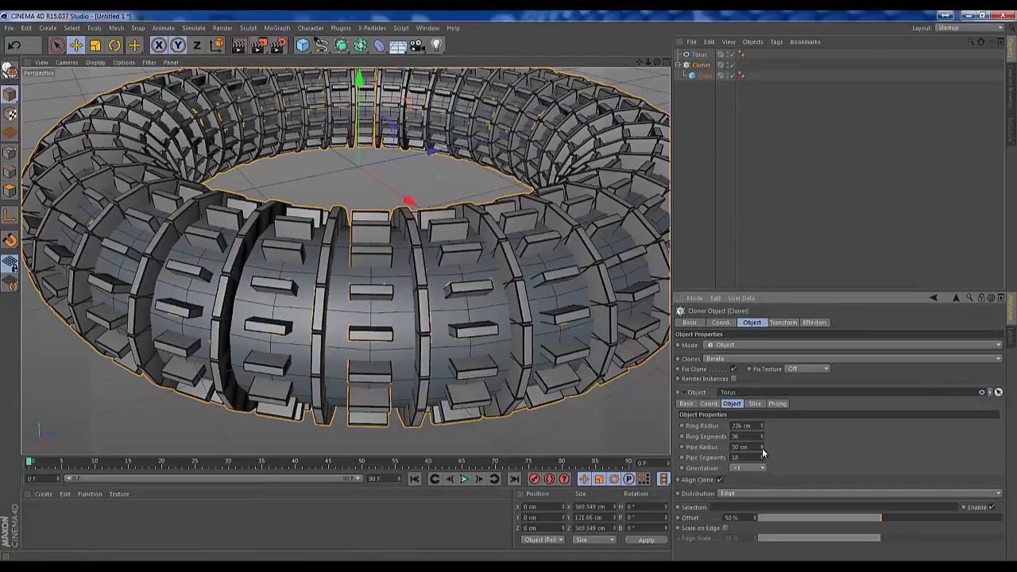
{"action": "mouse_move", "coordinate": [761, 463]}
{"action": "left_mouse_down"}
{"action": "mouse_move", "coordinate": [763, 438]}
{"action": "mouse_move", "coordinate": [761, 461]}
{"action": "left_mouse_up"}
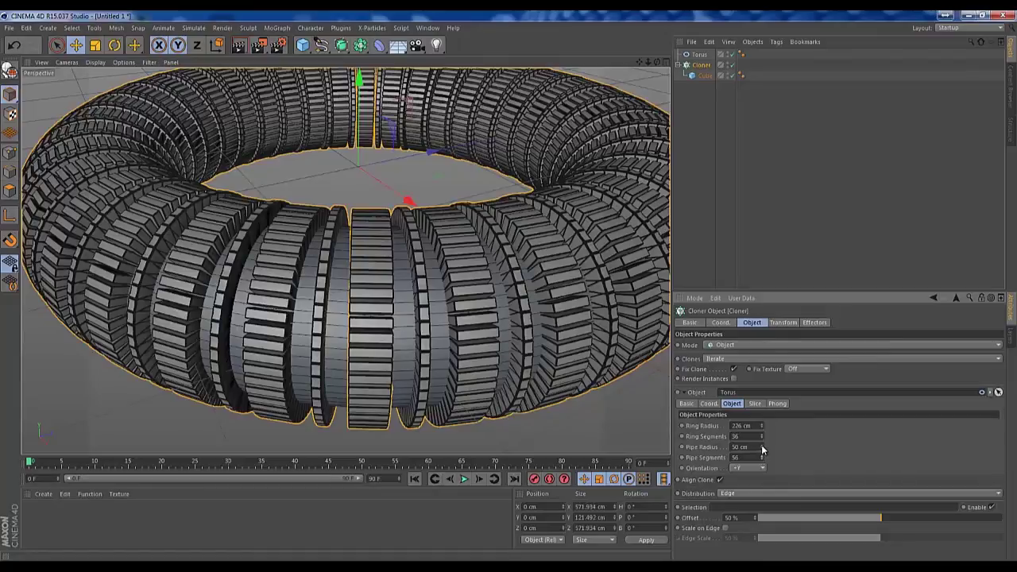
{"action": "left_click_drag", "start_coordinate": [761, 441], "coordinate": [761, 423]}
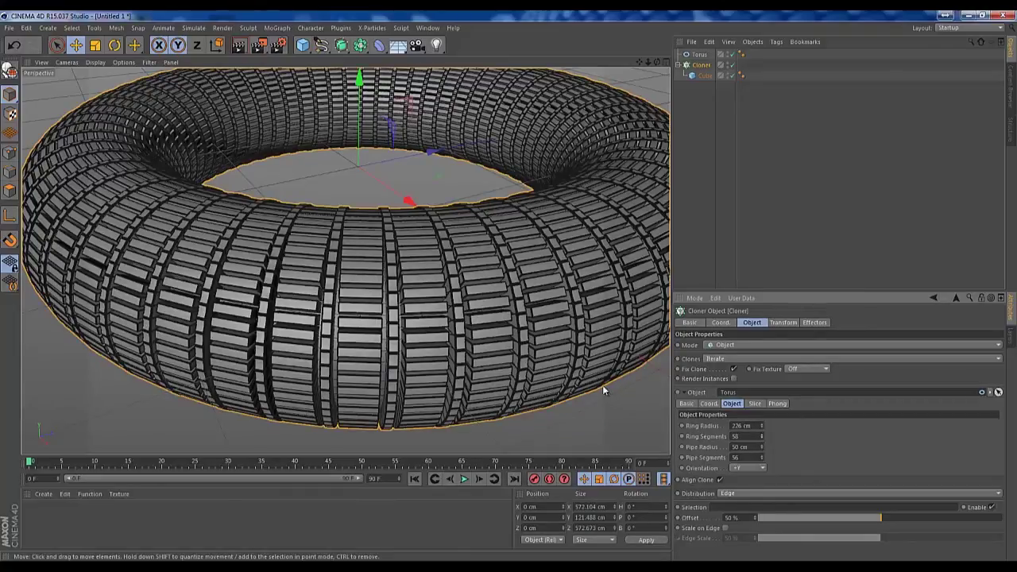
- Set the cloner's Distribution to Polygon Center and reduce the torus to 39 ring segments and 15 pipe segments
{"action": "left_click", "coordinate": [760, 494]}
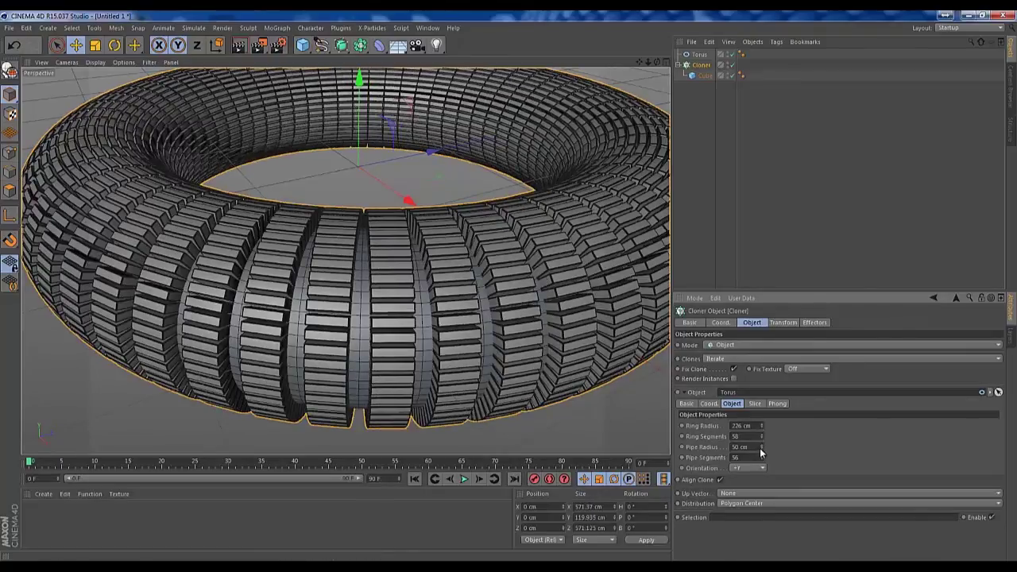
{"action": "left_click_drag", "start_coordinate": [762, 436], "coordinate": [763, 487]}
{"action": "mouse_move", "coordinate": [506, 364]}
{"action": "left_mouse_down", "text": "alt"}
{"action": "mouse_move", "coordinate": [502, 343]}
{"action": "mouse_move", "coordinate": [479, 352]}
{"action": "left_mouse_up", "text": "alt"}
{"action": "mouse_move", "coordinate": [429, 309]}
{"action": "left_mouse_down", "text": "alt"}
{"action": "mouse_move", "coordinate": [387, 311]}
{"action": "mouse_move", "coordinate": [359, 298]}
{"action": "mouse_move", "coordinate": [430, 327]}
{"action": "mouse_move", "coordinate": [424, 291]}
{"action": "left_mouse_up", "text": "alt"}
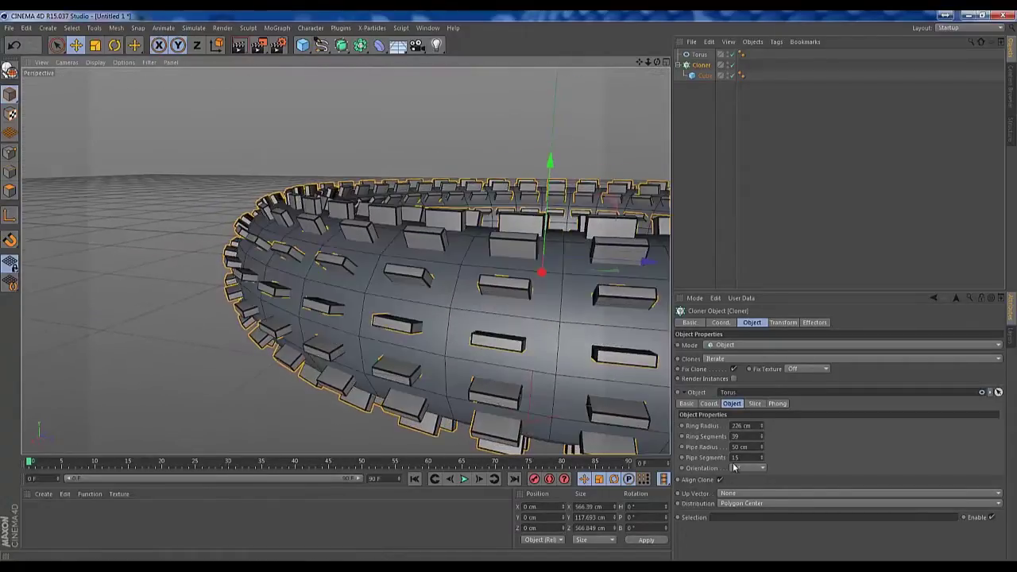
- Set the cloner's Distribution to Surface and inspect the clones scattered over the torus from several angles
{"action": "left_click", "coordinate": [751, 504]}
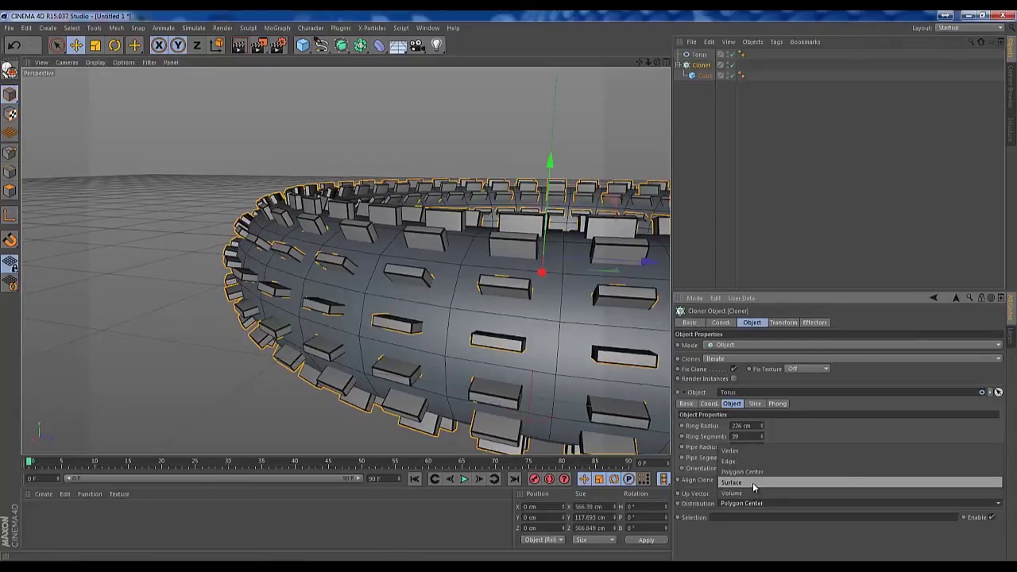
{"action": "left_click", "coordinate": [753, 482]}
{"action": "mouse_move", "coordinate": [564, 372]}
{"action": "left_mouse_down", "text": "alt"}
{"action": "mouse_move", "coordinate": [501, 388]}
{"action": "mouse_move", "coordinate": [571, 372]}
{"action": "left_mouse_up", "text": "alt"}
{"action": "right_click_drag", "start_coordinate": [570, 379], "coordinate": [522, 362], "text": "alt"}
{"action": "mouse_move", "coordinate": [522, 362]}
{"action": "left_mouse_down", "text": "alt"}
{"action": "mouse_move", "coordinate": [509, 371]}
{"action": "mouse_move", "coordinate": [525, 364]}
{"action": "left_mouse_up", "text": "alt"}
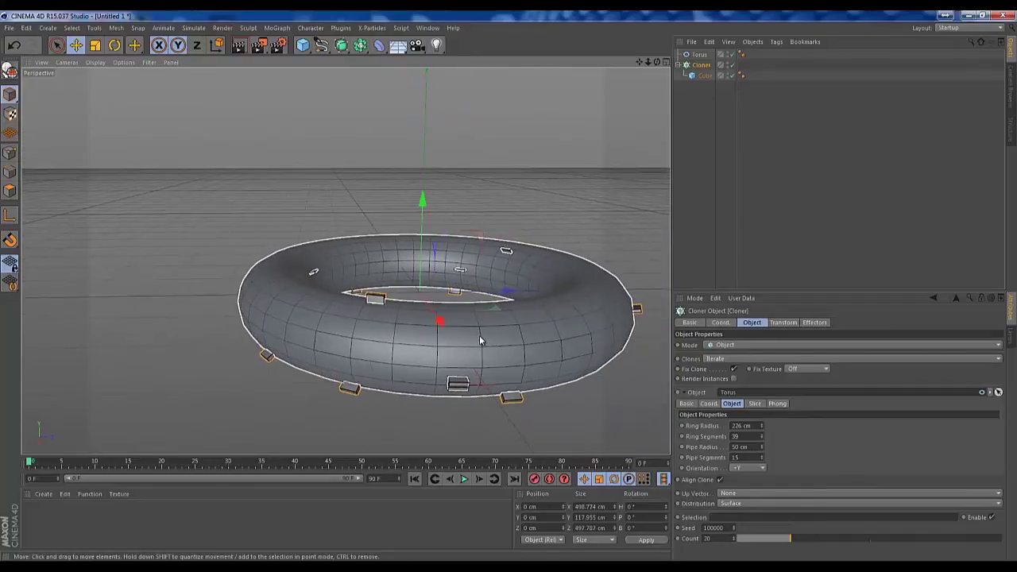
{"action": "left_click_drag", "start_coordinate": [481, 338], "coordinate": [370, 306], "text": "alt"}
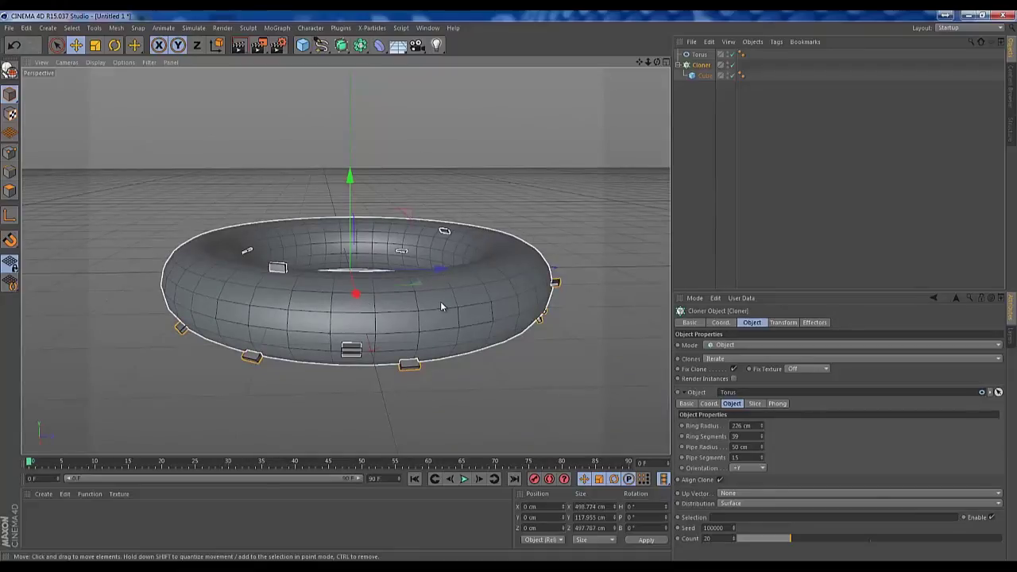
{"action": "left_click_drag", "start_coordinate": [490, 308], "coordinate": [363, 328], "text": "alt"}
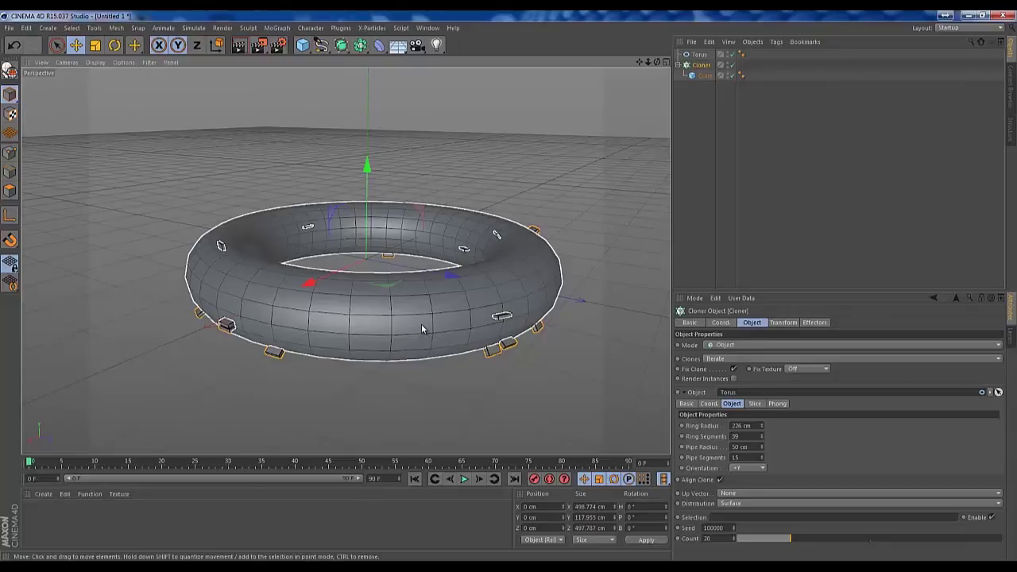
{"action": "left_click_drag", "start_coordinate": [421, 324], "coordinate": [424, 328], "text": "alt"}
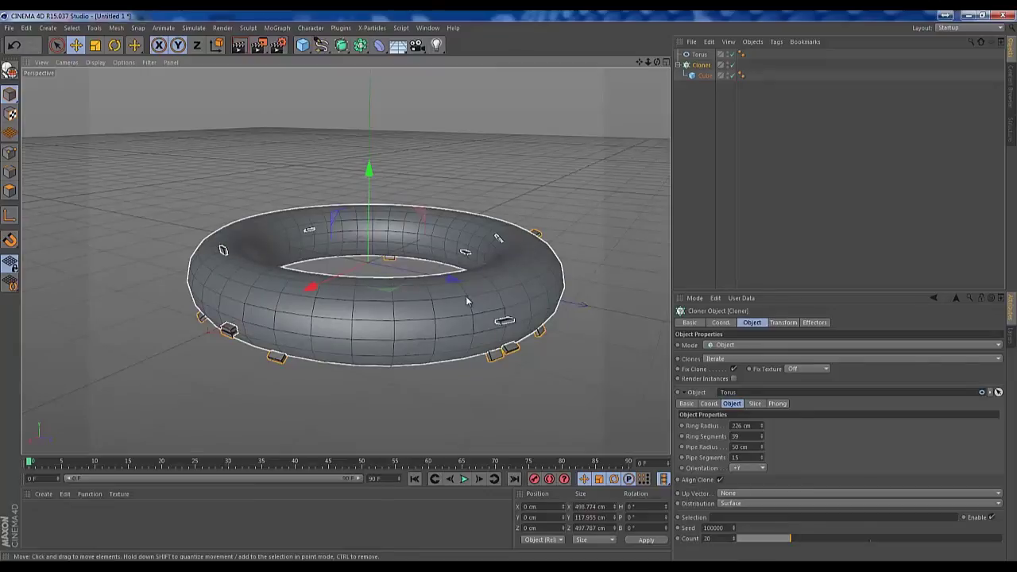
{"action": "left_click_drag", "start_coordinate": [472, 328], "coordinate": [464, 309], "text": "alt"}
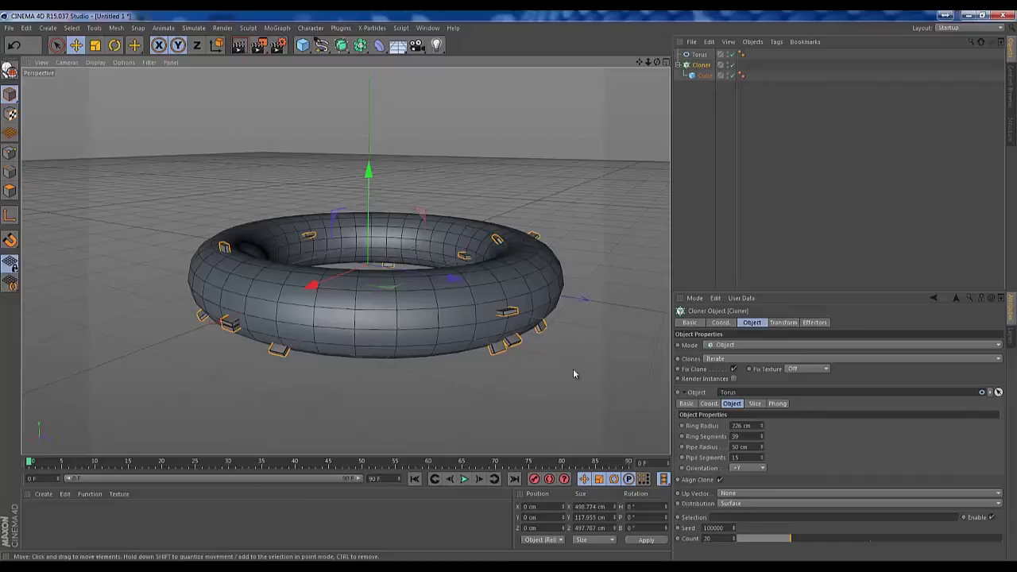
{"action": "middle_click_drag", "start_coordinate": [461, 328], "coordinate": [463, 318], "text": "alt"}
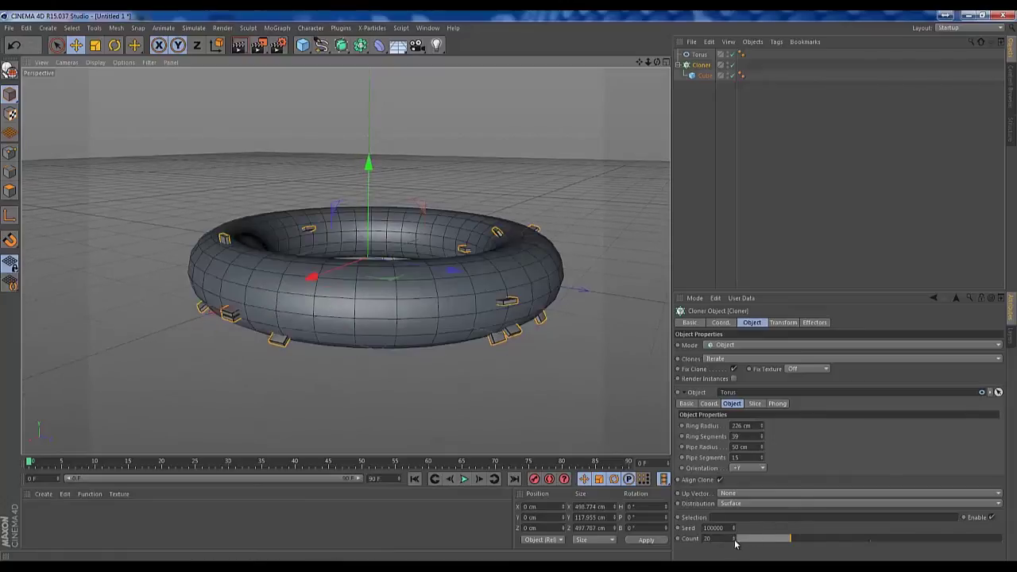
- Set the surface clone Count to 100 and examine the clones around the torus
{"action": "left_click_drag", "start_coordinate": [790, 546], "coordinate": [1007, 546]}
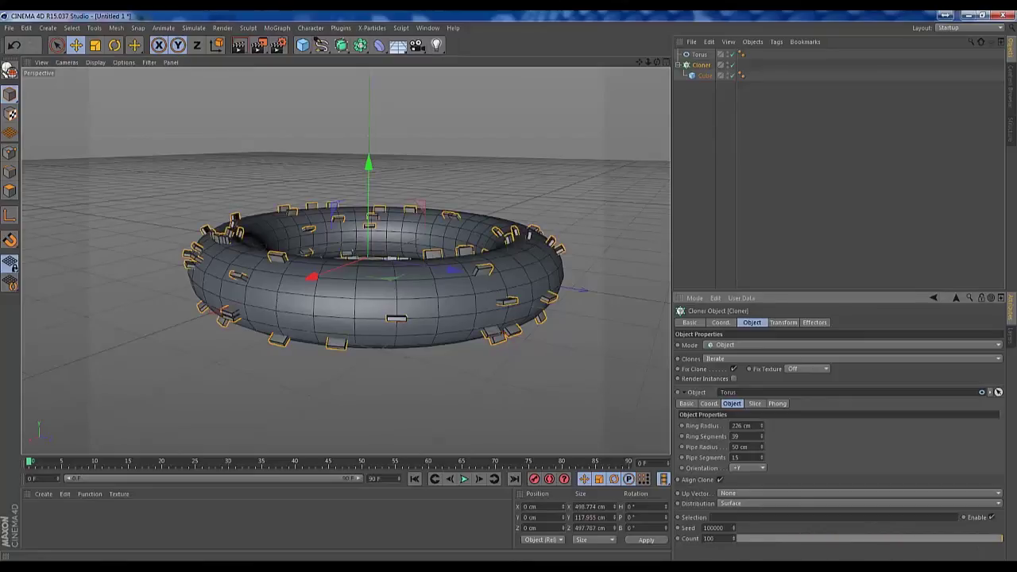
{"action": "left_click_drag", "start_coordinate": [543, 388], "coordinate": [540, 423], "text": "alt"}
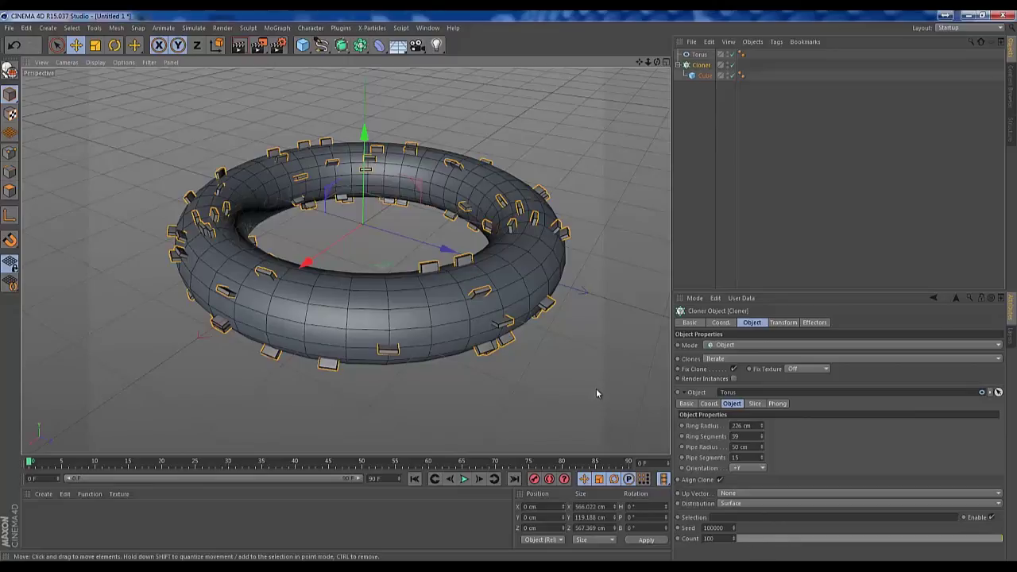
{"action": "left_click_drag", "start_coordinate": [533, 387], "coordinate": [593, 426], "text": "alt"}
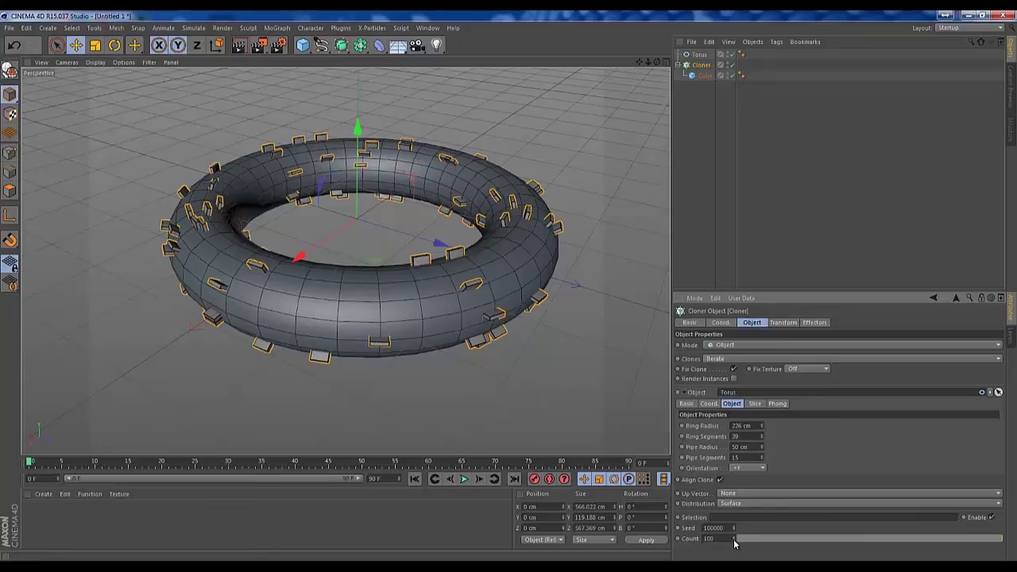
- Try a Count of 4000 to cover the torus densely with clones, and set Count back to 100
{"action": "left_click_drag", "start_coordinate": [735, 542], "coordinate": [776, 175]}
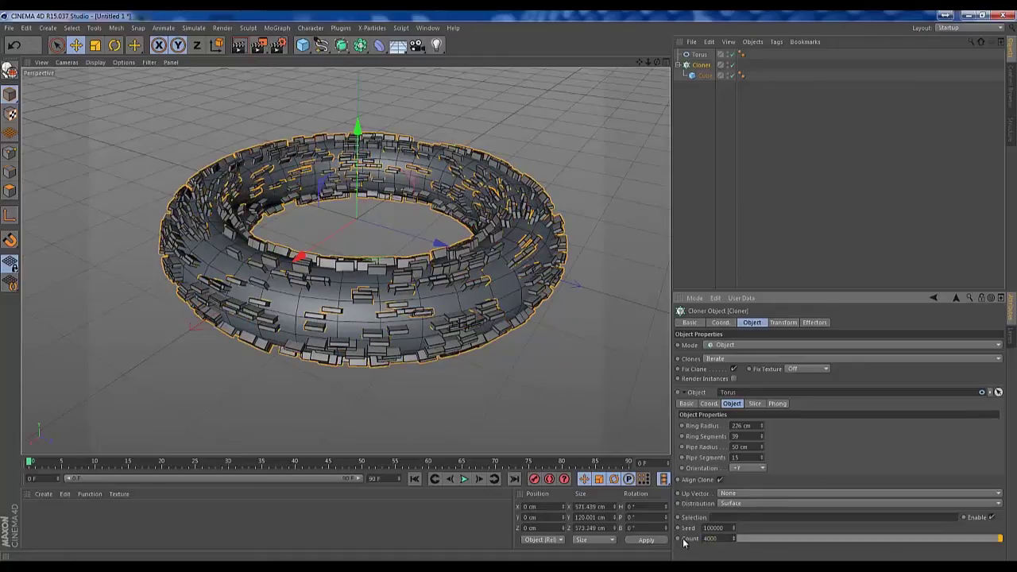
{"action": "left_click_drag", "start_coordinate": [457, 353], "coordinate": [401, 312], "text": "alt"}
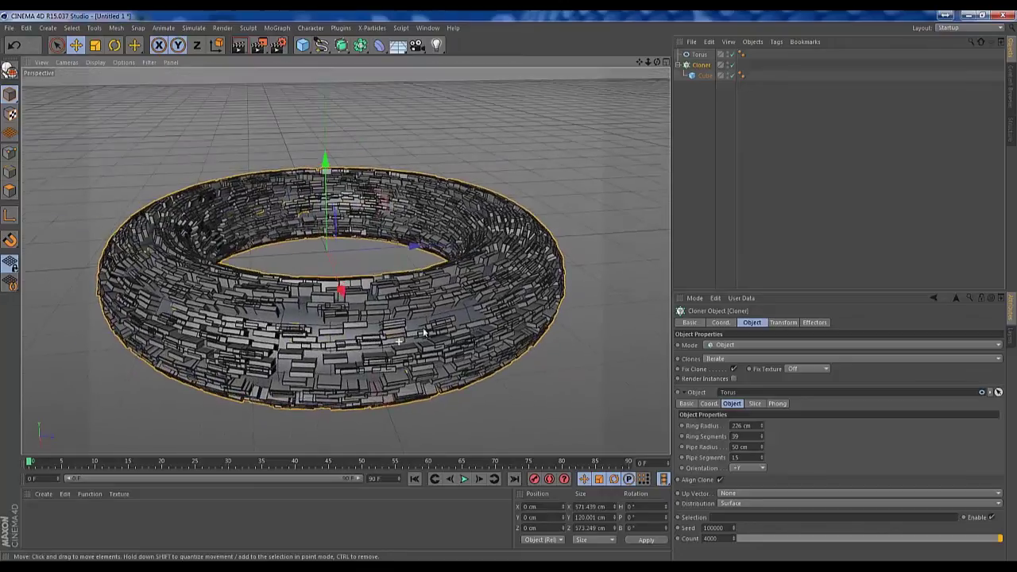
{"action": "left_click_drag", "start_coordinate": [722, 539], "coordinate": [672, 538]}
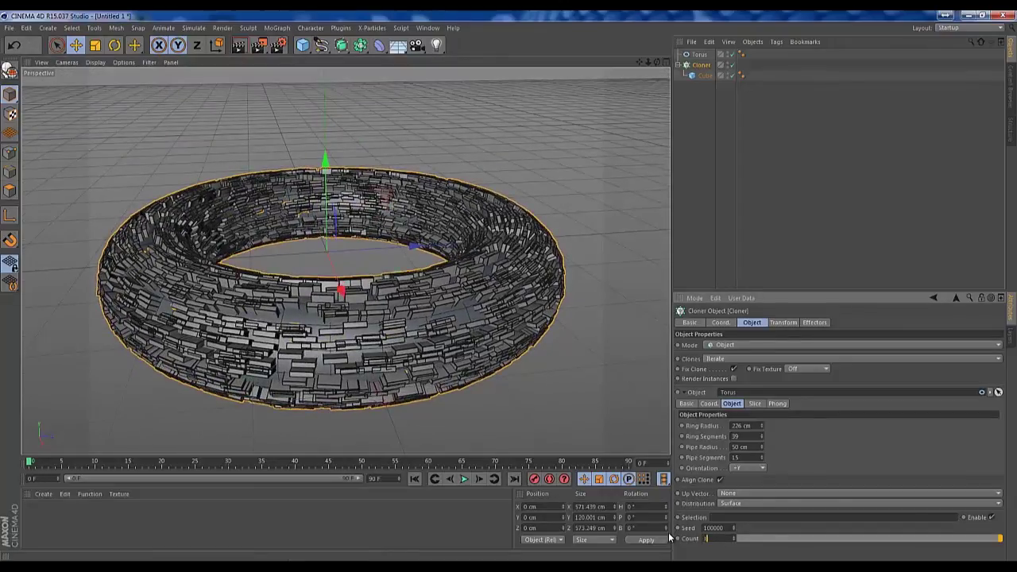
{"action": "key", "text": "Return"}
- Set the cloner's Distribution to Volume so the clones fill the inside of the torus
{"action": "left_click_drag", "start_coordinate": [506, 411], "coordinate": [527, 352], "text": "alt"}
{"action": "left_click", "coordinate": [755, 499]}
{"action": "left_click", "coordinate": [759, 493]}
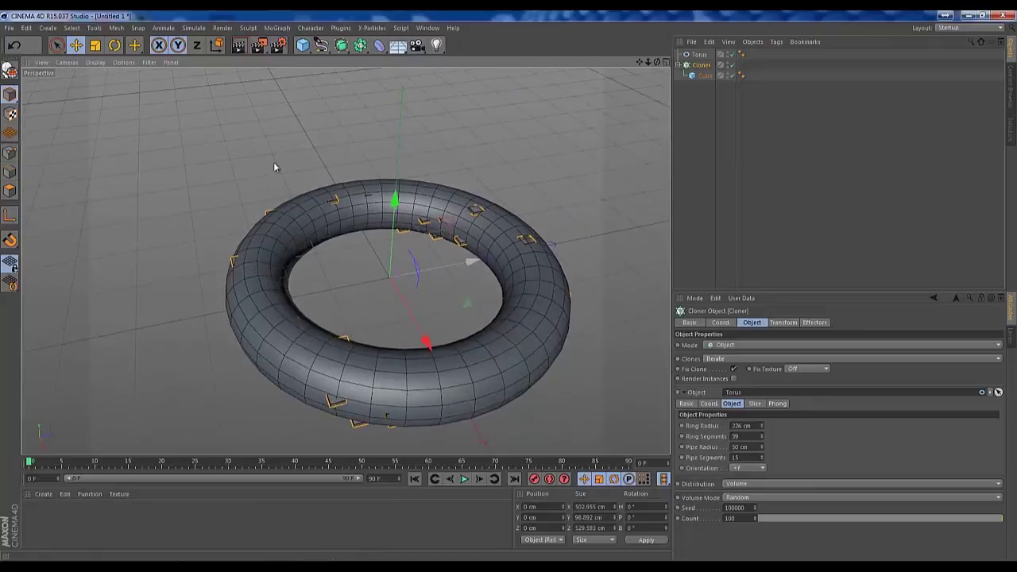
- Try the Wireframe and Hidden Line viewport display options, and set the display to Lines to see inside the torus
{"action": "left_click", "coordinate": [96, 62]}
{"action": "mouse_move", "coordinate": [121, 64]}
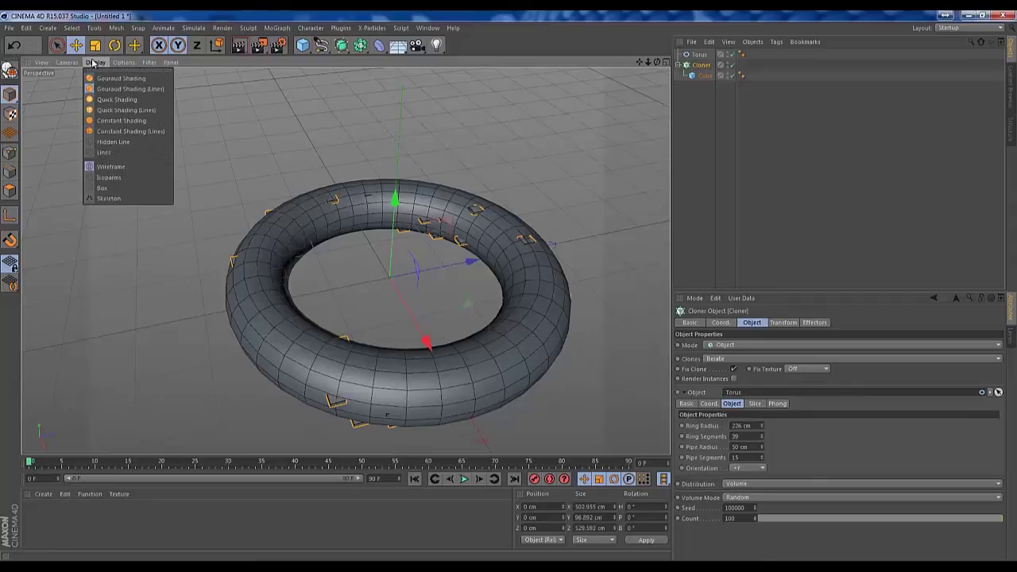
{"action": "left_click", "coordinate": [114, 169]}
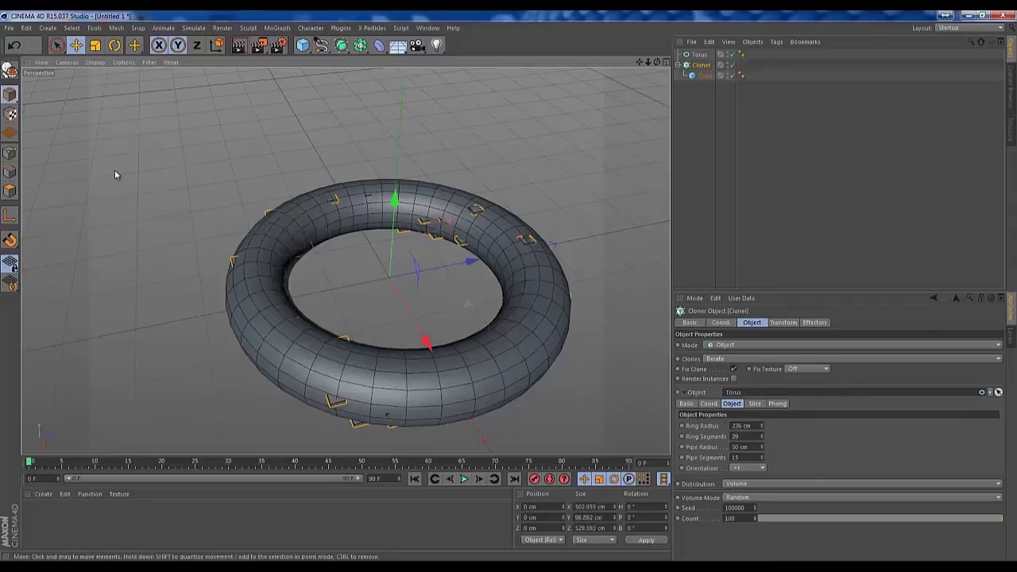
{"action": "left_click", "coordinate": [96, 63]}
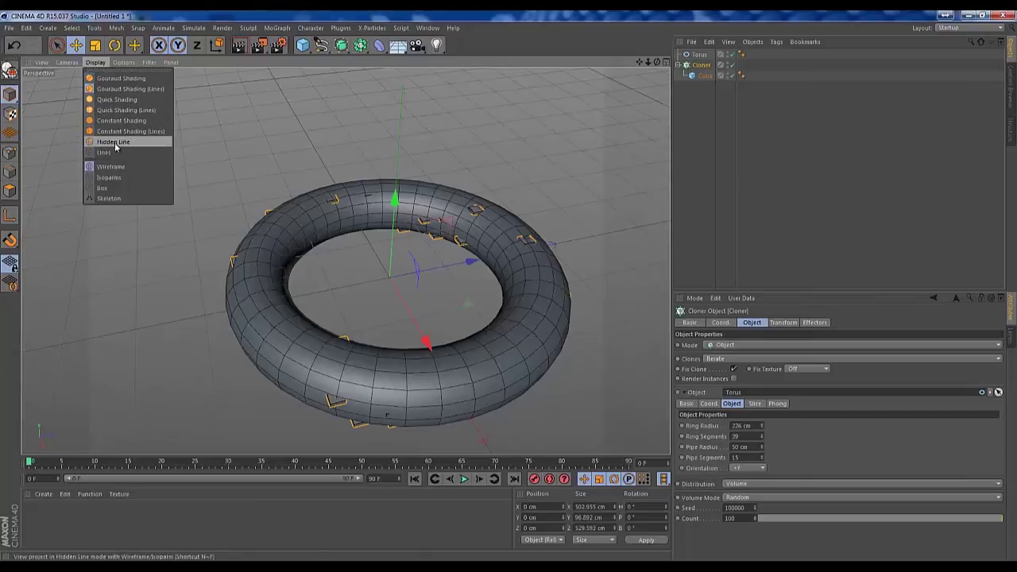
{"action": "left_click", "coordinate": [114, 147]}
{"action": "left_click", "coordinate": [97, 63]}
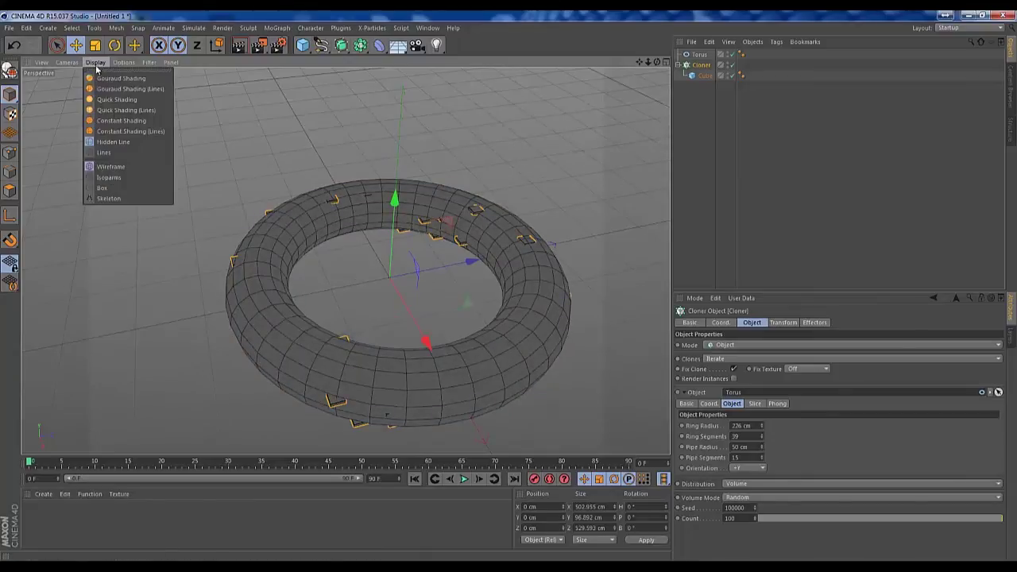
{"action": "left_click", "coordinate": [117, 155]}
- Examine how the volume-distributed clones are placed inside the see-through torus, up close and from different angles
{"action": "left_click_drag", "start_coordinate": [318, 190], "coordinate": [341, 242], "text": "alt"}
{"action": "right_click_drag", "start_coordinate": [340, 241], "coordinate": [448, 246], "text": "alt"}
{"action": "middle_click_drag", "start_coordinate": [499, 208], "coordinate": [438, 184], "text": "alt"}
{"action": "right_click_drag", "start_coordinate": [436, 183], "coordinate": [381, 209], "text": "alt"}
{"action": "left_click_drag", "start_coordinate": [380, 208], "coordinate": [307, 130], "text": "alt"}
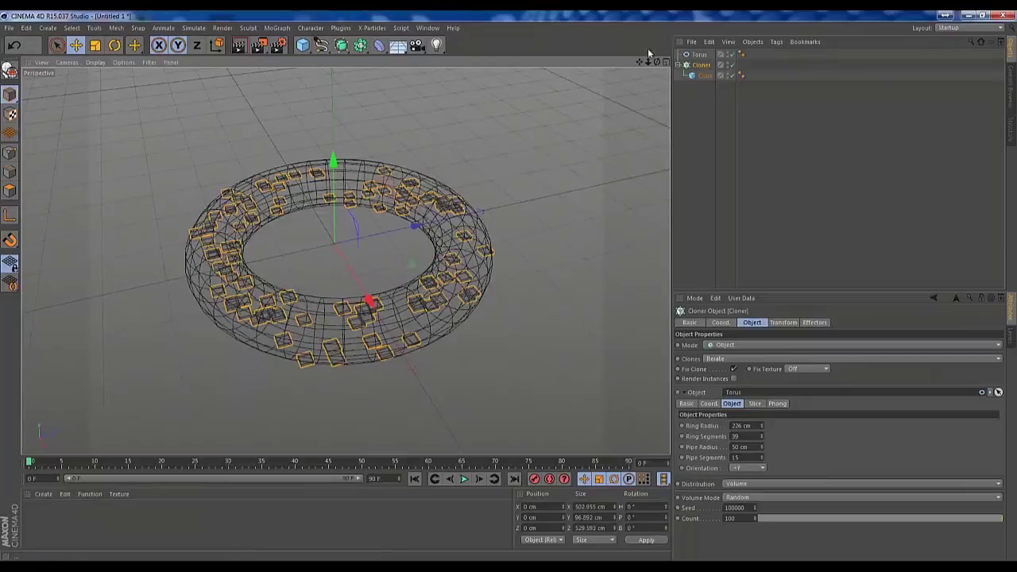
{"action": "right_click_drag", "start_coordinate": [462, 205], "coordinate": [499, 222], "text": "alt"}
{"action": "left_click_drag", "start_coordinate": [395, 221], "coordinate": [440, 224], "text": "alt"}
{"action": "middle_click_drag", "start_coordinate": [345, 243], "coordinate": [382, 225], "text": "alt"}
{"action": "left_click_drag", "start_coordinate": [343, 236], "coordinate": [413, 238], "text": "alt"}
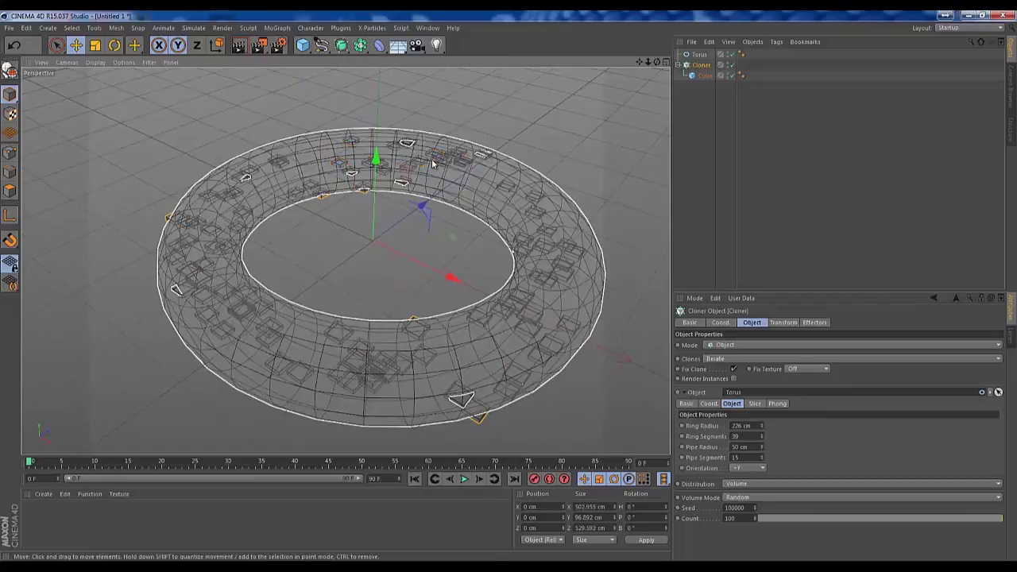
{"action": "left_click_drag", "start_coordinate": [422, 232], "coordinate": [456, 208], "text": "alt"}
- Select the torus and toggle its viewport visibility to compare, leaving it hidden so only the clones show
{"action": "left_click", "coordinate": [456, 208]}
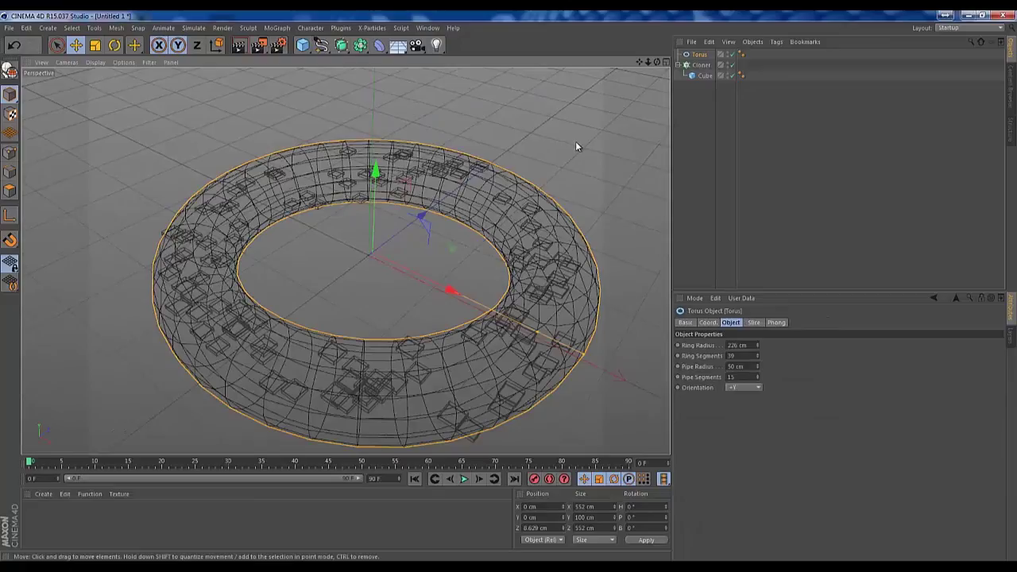
{"action": "left_click_drag", "start_coordinate": [577, 146], "coordinate": [593, 120], "text": "alt"}
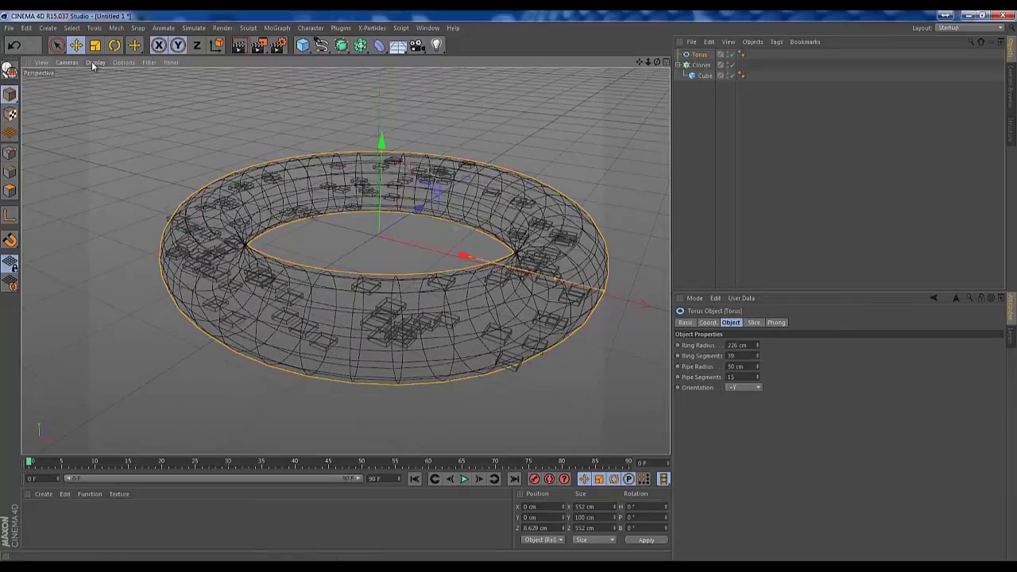
{"action": "left_click", "coordinate": [728, 53]}
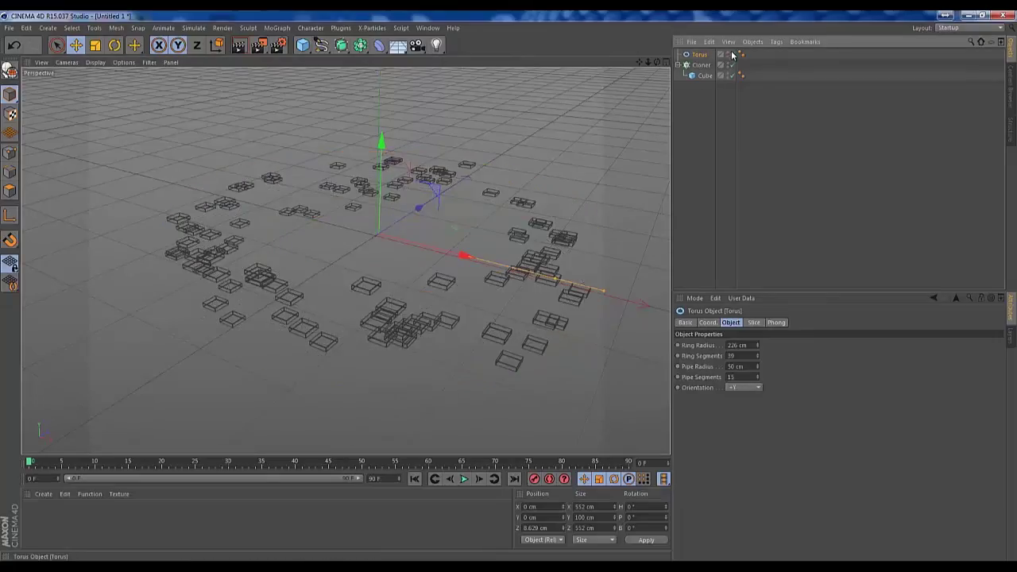
{"action": "left_click", "coordinate": [729, 54]}
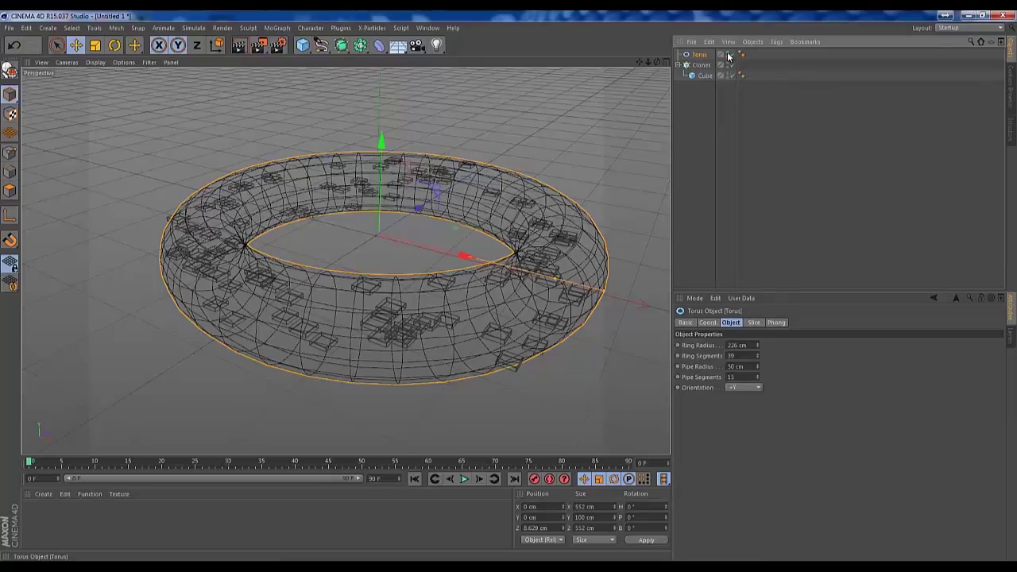
{"action": "left_click", "coordinate": [729, 53]}
{"action": "mouse_move", "coordinate": [517, 136]}
{"action": "left_mouse_down", "text": "alt"}
{"action": "mouse_move", "coordinate": [477, 206]}
{"action": "mouse_move", "coordinate": [509, 189]}
{"action": "mouse_move", "coordinate": [493, 171]}
{"action": "mouse_move", "coordinate": [509, 167]}
{"action": "mouse_move", "coordinate": [509, 178]}
{"action": "left_mouse_up", "text": "alt"}
{"action": "middle_click_drag", "start_coordinate": [535, 178], "coordinate": [541, 168], "text": "alt"}
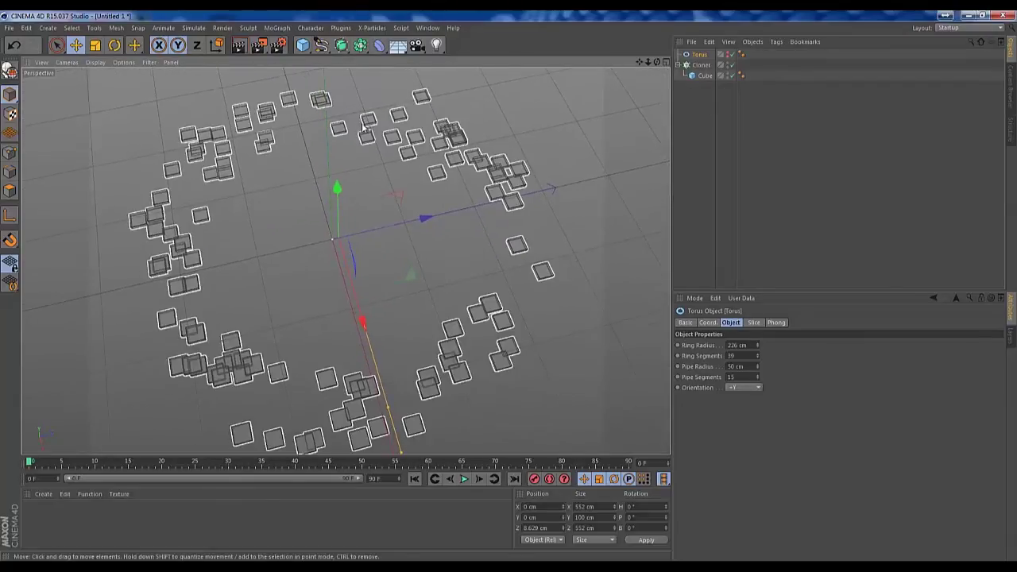
- Set the cloner's volume clone Count to 500 and view the ring of clones from above
{"action": "left_click", "coordinate": [700, 65]}
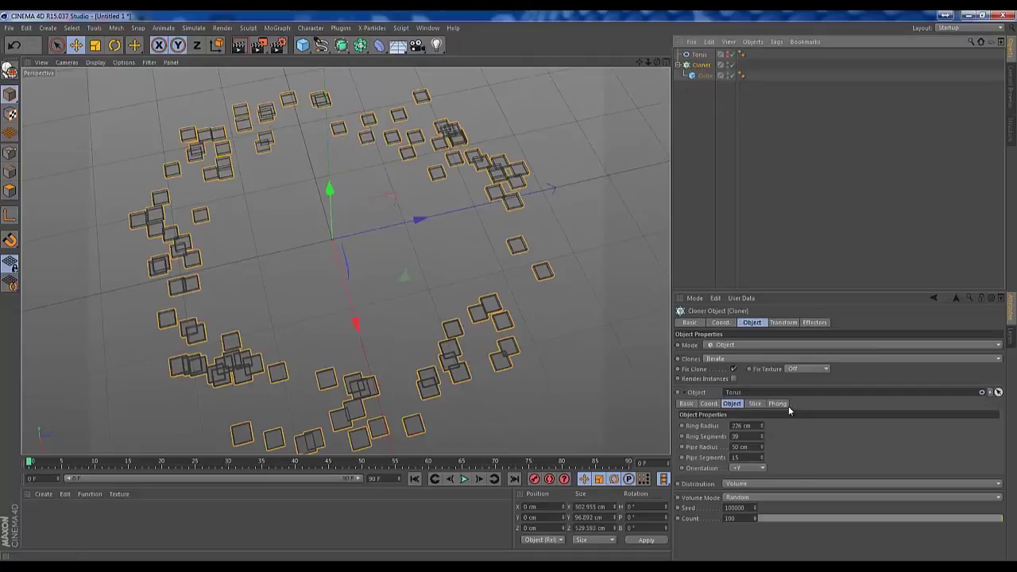
{"action": "left_click", "coordinate": [746, 519]}
{"action": "type", "text": "500"}
{"action": "key", "text": "Return"}
{"action": "left_click_drag", "start_coordinate": [484, 318], "coordinate": [438, 306], "text": "alt"}
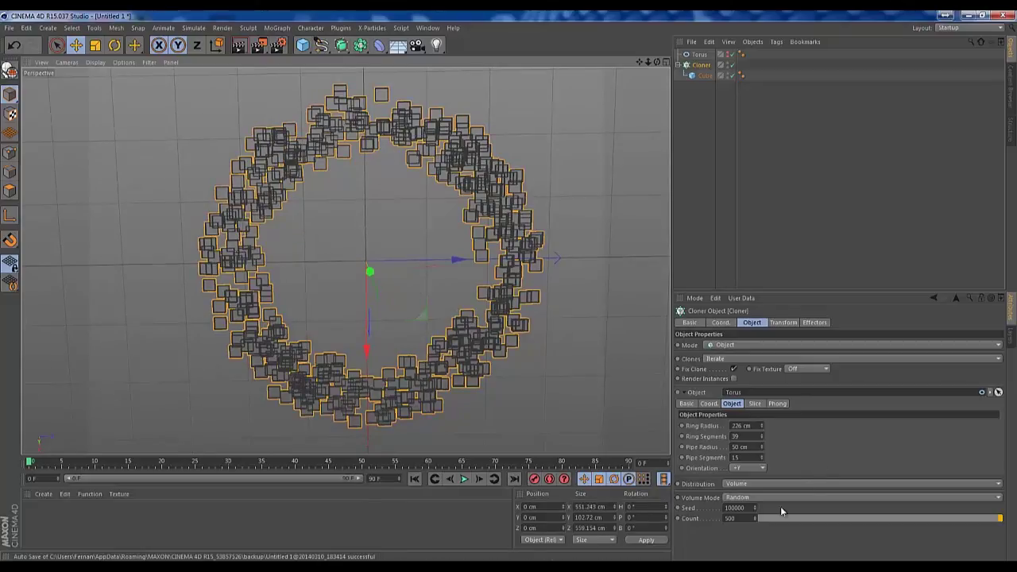
- Review the cloner's Distribution options, keep Volume, and look at the clone ring from a lower angle
{"action": "left_click", "coordinate": [756, 485]}
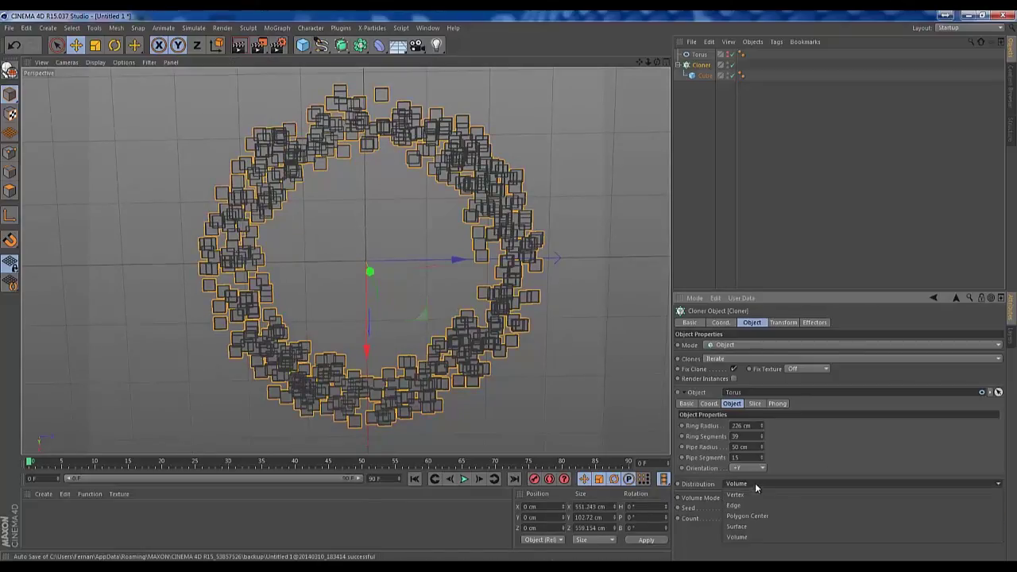
{"action": "left_click", "coordinate": [690, 550]}
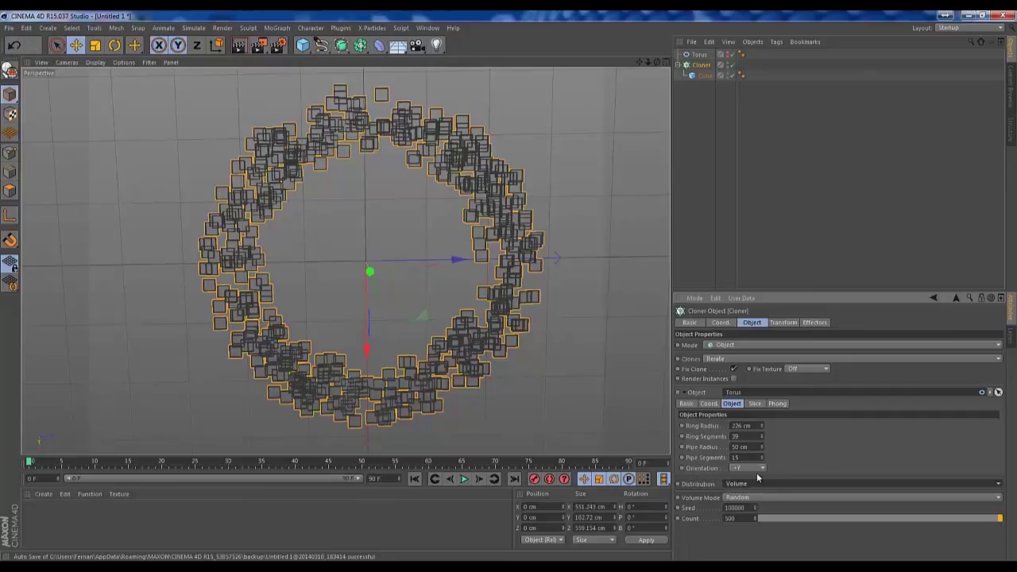
{"action": "left_click_drag", "start_coordinate": [483, 311], "coordinate": [474, 280], "text": "alt"}
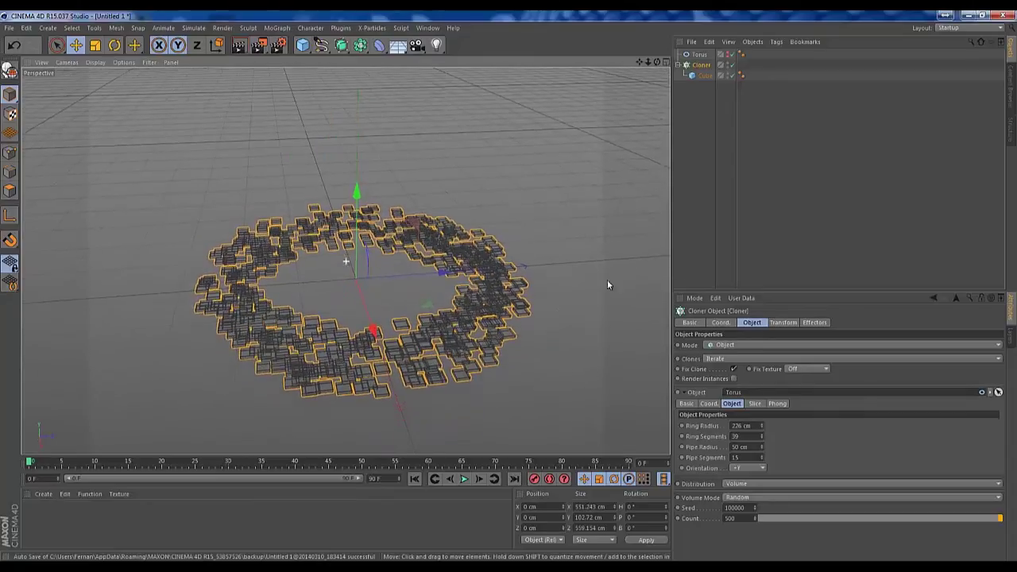
- Open the cloner's Transform settings, raise the clones' X scale to 1.47, and view the ring from above
{"action": "left_click", "coordinate": [784, 322]}
{"action": "left_click_drag", "start_coordinate": [511, 348], "coordinate": [475, 314], "text": "alt"}
{"action": "scroll", "coordinate": [423, 316], "scroll_direction": "up", "scroll_amount": 5}
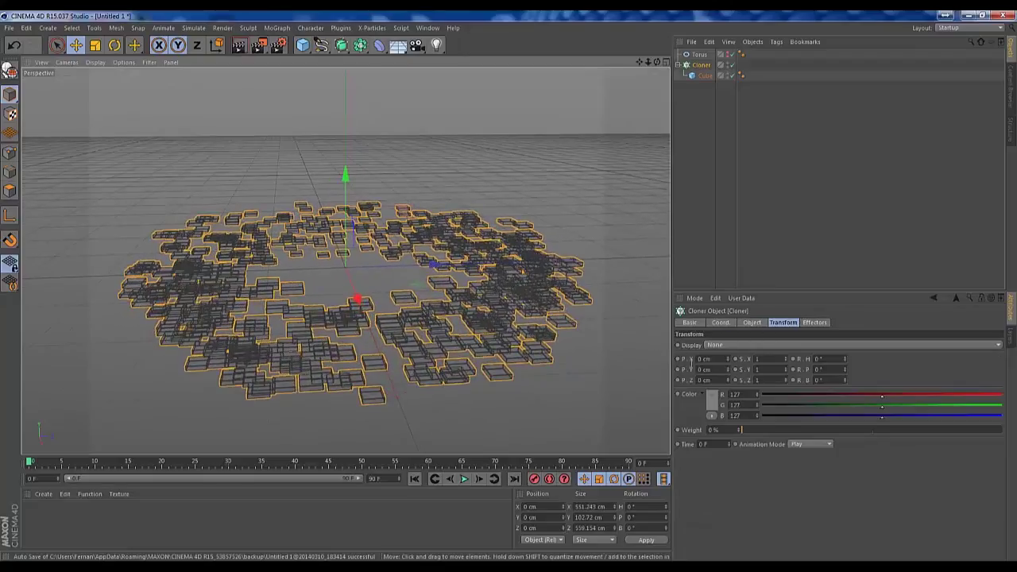
{"action": "left_click_drag", "start_coordinate": [485, 326], "coordinate": [476, 351], "text": "alt"}
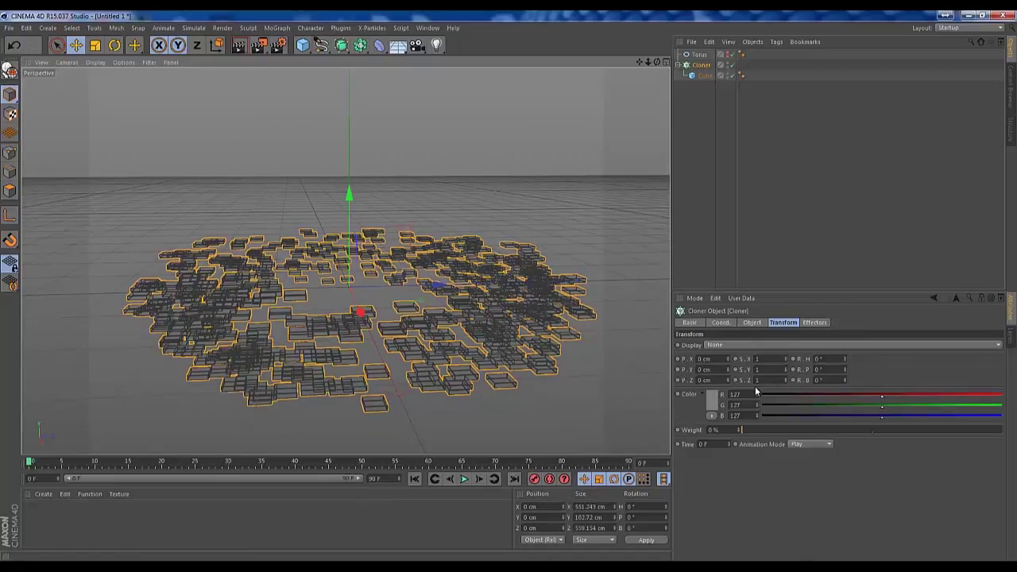
{"action": "left_click_drag", "start_coordinate": [513, 306], "coordinate": [495, 330], "text": "alt"}
{"action": "right_click_drag", "start_coordinate": [495, 329], "coordinate": [513, 289], "text": "alt"}
{"action": "left_click_drag", "start_coordinate": [513, 289], "coordinate": [667, 312], "text": "alt"}
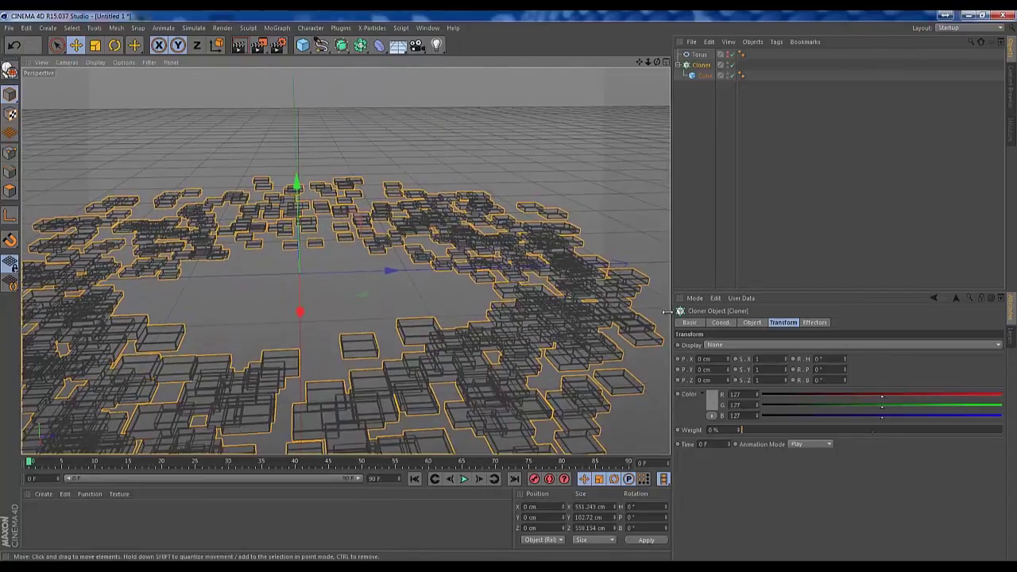
{"action": "mouse_move", "coordinate": [786, 359]}
{"action": "left_mouse_down"}
{"action": "mouse_move", "coordinate": [783, 301]}
{"action": "mouse_move", "coordinate": [772, 363]}
{"action": "mouse_move", "coordinate": [768, 333]}
{"action": "left_mouse_up"}
{"action": "mouse_move", "coordinate": [538, 295]}
{"action": "left_mouse_down", "text": "alt"}
{"action": "mouse_move", "coordinate": [527, 363]}
{"action": "mouse_move", "coordinate": [422, 322]}
{"action": "mouse_move", "coordinate": [439, 321]}
{"action": "left_mouse_up", "text": "alt"}
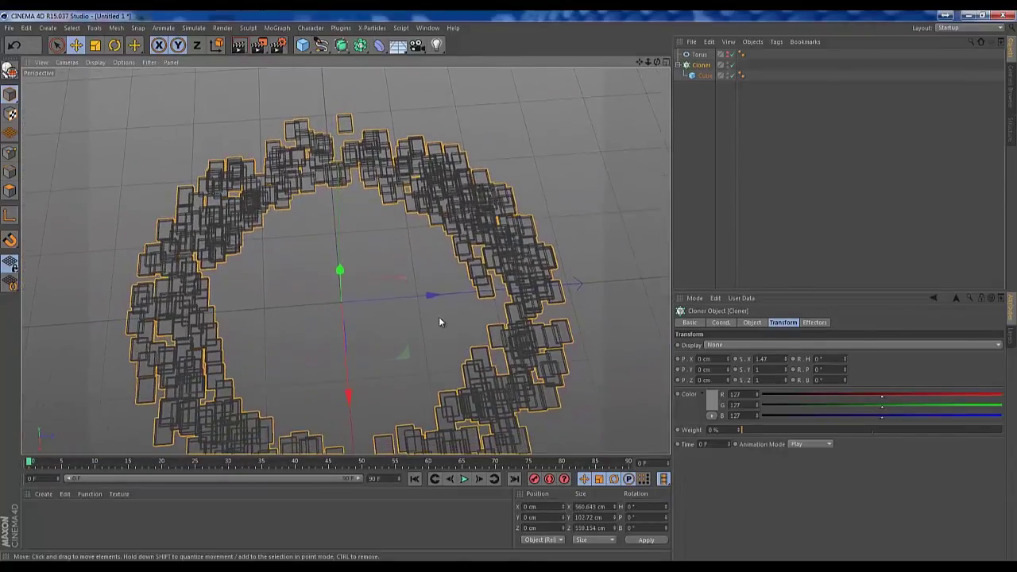
- Set the viewport display to solid shading without wireframe lines and view the clone ring from a lower angle
{"action": "left_click", "coordinate": [98, 64]}
{"action": "left_click", "coordinate": [123, 91]}
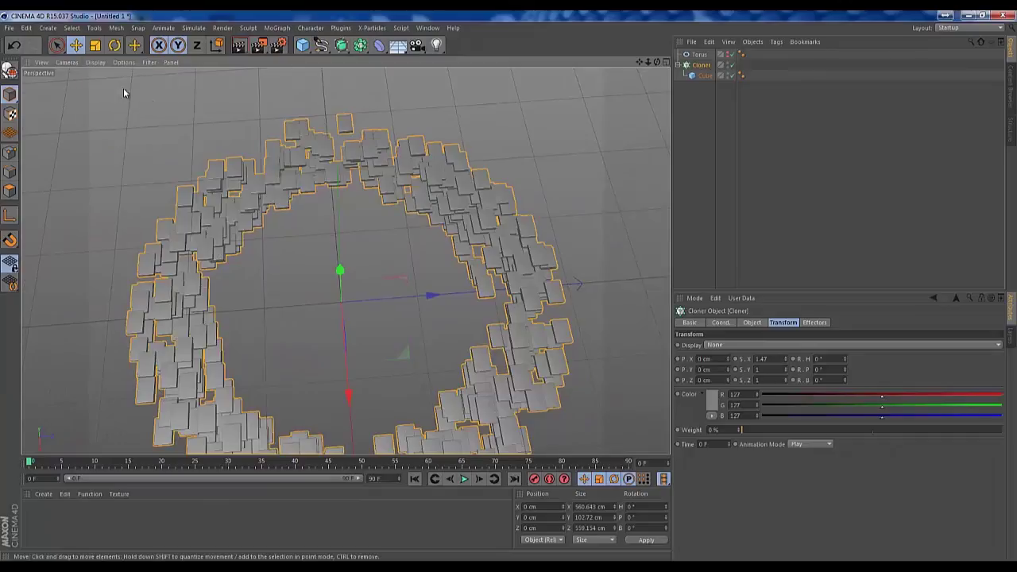
{"action": "left_click", "coordinate": [95, 63]}
{"action": "left_click", "coordinate": [113, 177]}
{"action": "left_click", "coordinate": [164, 231]}
{"action": "left_click_drag", "start_coordinate": [164, 232], "coordinate": [589, 129], "text": "alt"}
- Set the cloner's transform scale to 3 on X, Y and Z, checking the enlarged clones from above
{"action": "left_click", "coordinate": [701, 65]}
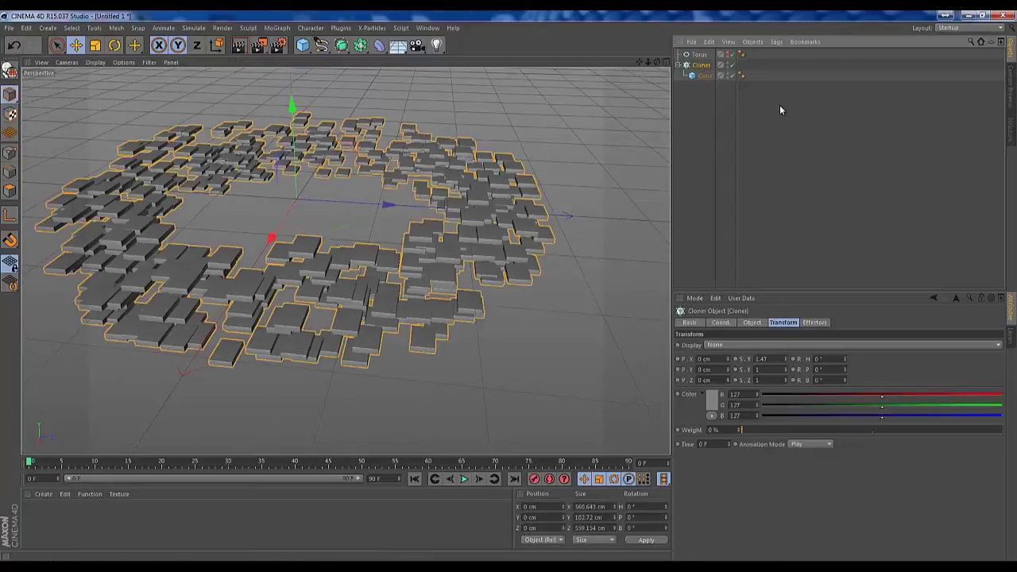
{"action": "left_click_drag", "start_coordinate": [784, 361], "coordinate": [769, 216]}
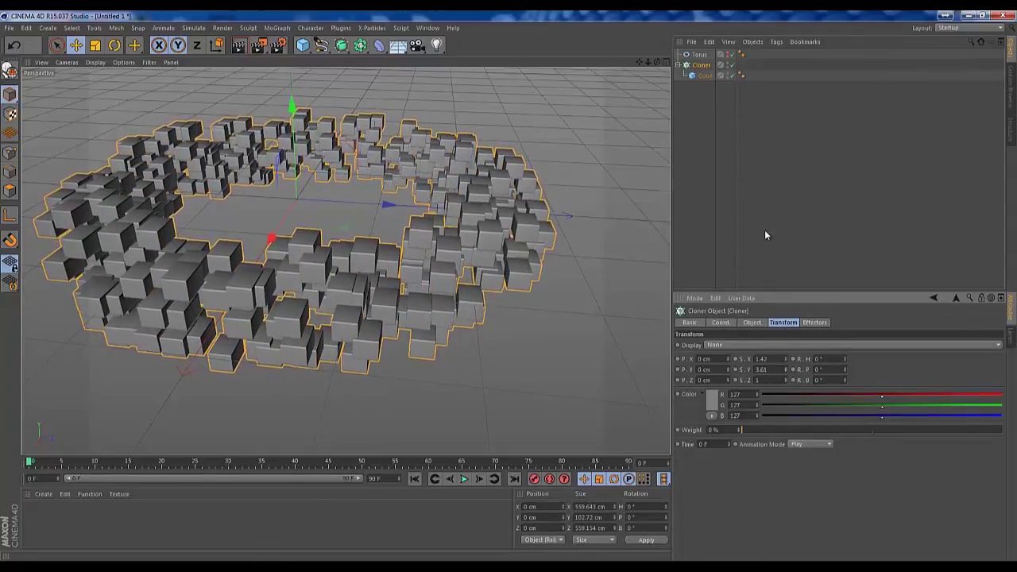
{"action": "left_click_drag", "start_coordinate": [775, 359], "coordinate": [738, 359]}
{"action": "type", "text": "3"}
{"action": "key", "text": "Tab"}
{"action": "mouse_move", "coordinate": [525, 302]}
{"action": "left_mouse_down", "text": "alt"}
{"action": "mouse_move", "coordinate": [468, 281]}
{"action": "mouse_move", "coordinate": [440, 329]}
{"action": "mouse_move", "coordinate": [482, 382]}
{"action": "left_mouse_up", "text": "alt"}
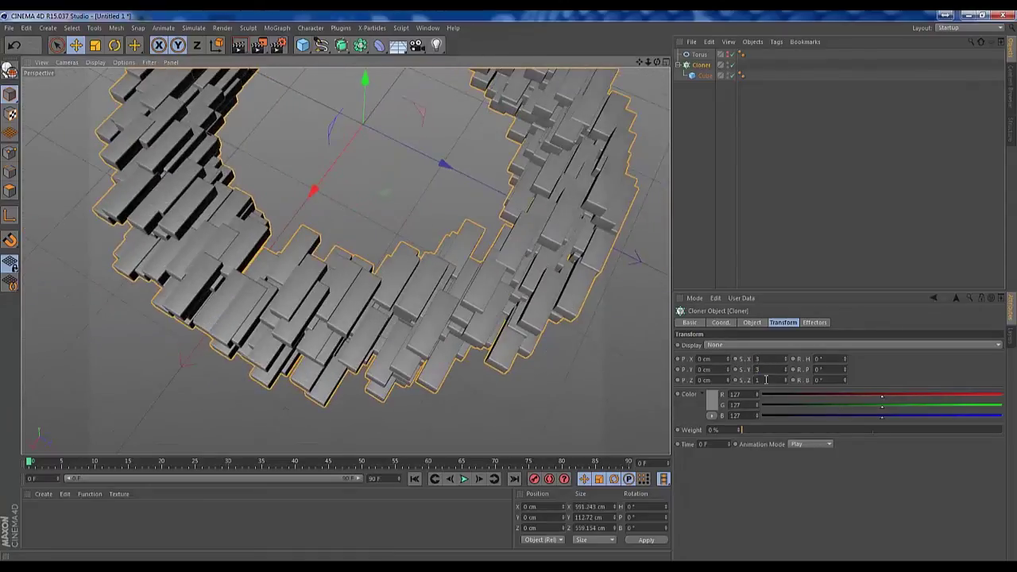
{"action": "left_click_drag", "start_coordinate": [767, 381], "coordinate": [733, 377]}
{"action": "mouse_move", "coordinate": [532, 350]}
{"action": "left_mouse_down", "text": "alt"}
{"action": "mouse_move", "coordinate": [513, 336]}
{"action": "mouse_move", "coordinate": [530, 244]}
{"action": "mouse_move", "coordinate": [481, 291]}
{"action": "mouse_move", "coordinate": [519, 280]}
{"action": "mouse_move", "coordinate": [509, 362]}
{"action": "left_mouse_up", "text": "alt"}
- Try offsetting the clones with the cloner's X transform position and undo the change
{"action": "mouse_move", "coordinate": [728, 360]}
{"action": "left_mouse_down"}
{"action": "mouse_move", "coordinate": [725, 367]}
{"action": "mouse_move", "coordinate": [733, 336]}
{"action": "mouse_move", "coordinate": [735, 361]}
{"action": "left_mouse_up"}
{"action": "key", "text": "ctrl+z"}
{"action": "key", "text": "ctrl+z"}
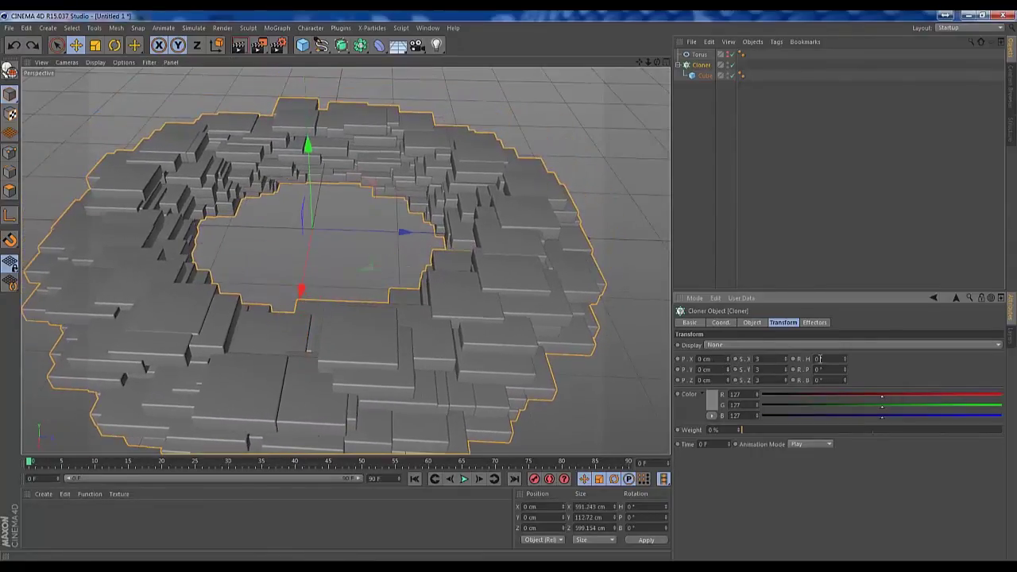
- Set the cloner's heading rotation to -88° in the transform and view the whole ring from farther away
{"action": "mouse_move", "coordinate": [847, 364]}
{"action": "left_mouse_down"}
{"action": "mouse_move", "coordinate": [842, 336]}
{"action": "mouse_move", "coordinate": [834, 382]}
{"action": "mouse_move", "coordinate": [836, 325]}
{"action": "mouse_move", "coordinate": [838, 413]}
{"action": "left_mouse_up"}
{"action": "left_click_drag", "start_coordinate": [534, 349], "coordinate": [509, 307], "text": "alt"}
{"action": "right_click_drag", "start_coordinate": [497, 305], "coordinate": [388, 320], "text": "alt"}
{"action": "mouse_move", "coordinate": [435, 332]}
{"action": "left_mouse_down", "text": "alt"}
{"action": "mouse_move", "coordinate": [445, 338]}
{"action": "mouse_move", "coordinate": [415, 353]}
{"action": "mouse_move", "coordinate": [475, 331]}
{"action": "left_mouse_up", "text": "alt"}
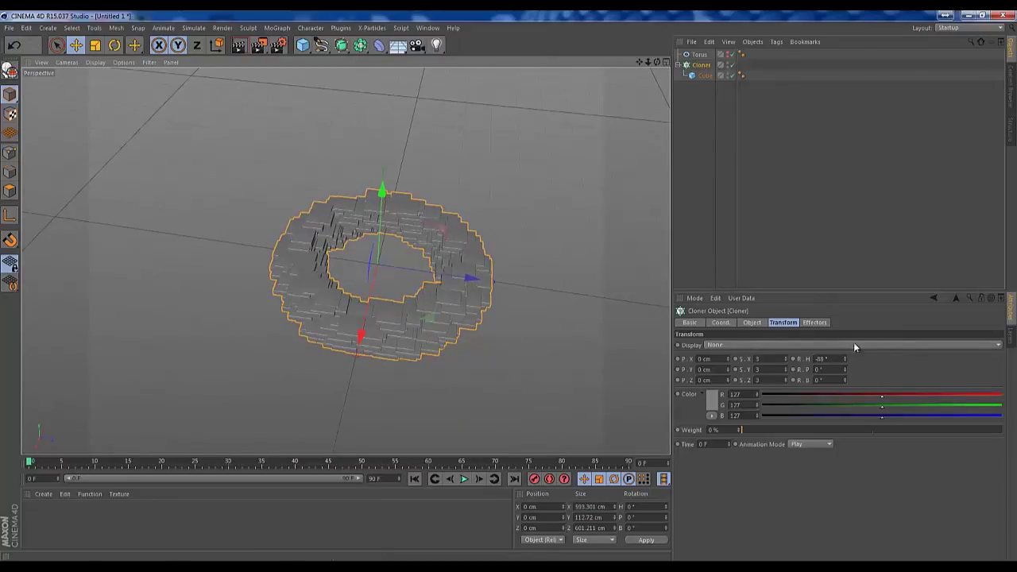
{"action": "left_click_drag", "start_coordinate": [757, 431], "coordinate": [721, 436]}
- Return to the cloner's Object settings, collapse the linked torus's properties, and view the ring from a lower angle
{"action": "left_click", "coordinate": [751, 322]}
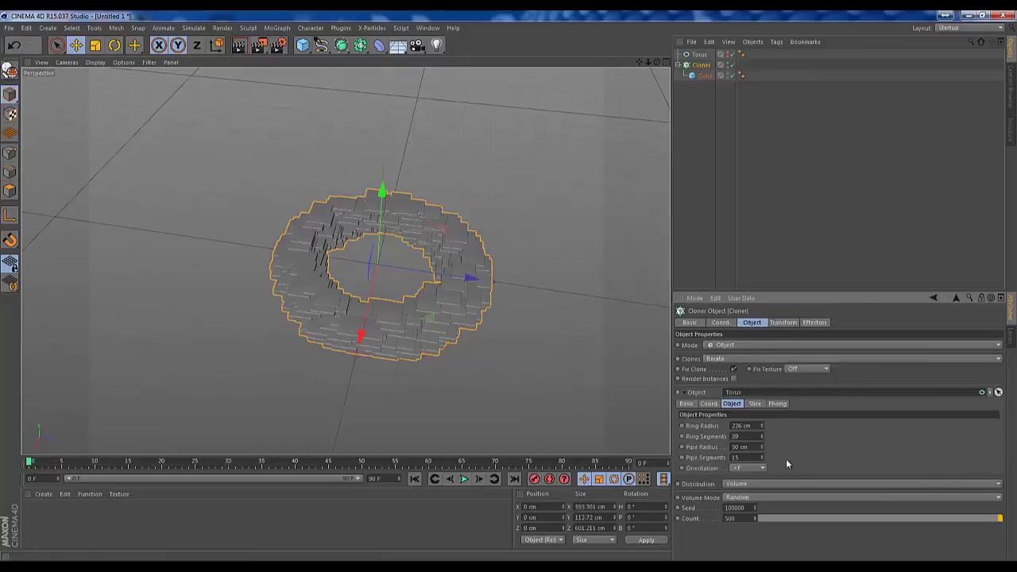
{"action": "left_click", "coordinate": [685, 394]}
{"action": "mouse_move", "coordinate": [520, 380]}
{"action": "left_mouse_down", "text": "alt"}
{"action": "mouse_move", "coordinate": [543, 343]}
{"action": "mouse_move", "coordinate": [501, 325]}
{"action": "mouse_move", "coordinate": [508, 349]}
{"action": "mouse_move", "coordinate": [522, 332]}
{"action": "mouse_move", "coordinate": [510, 356]}
{"action": "mouse_move", "coordinate": [533, 373]}
{"action": "left_mouse_up", "text": "alt"}
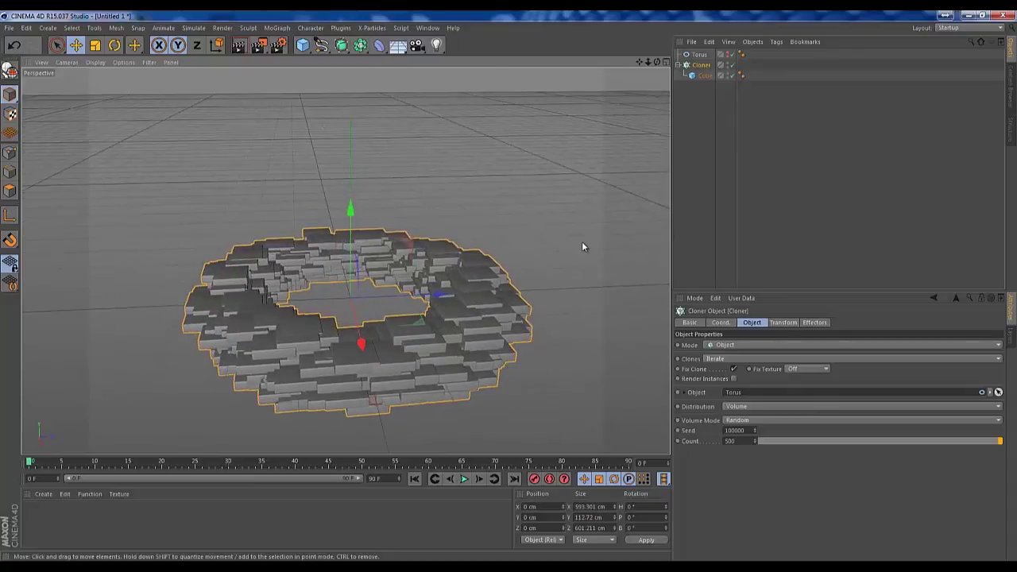